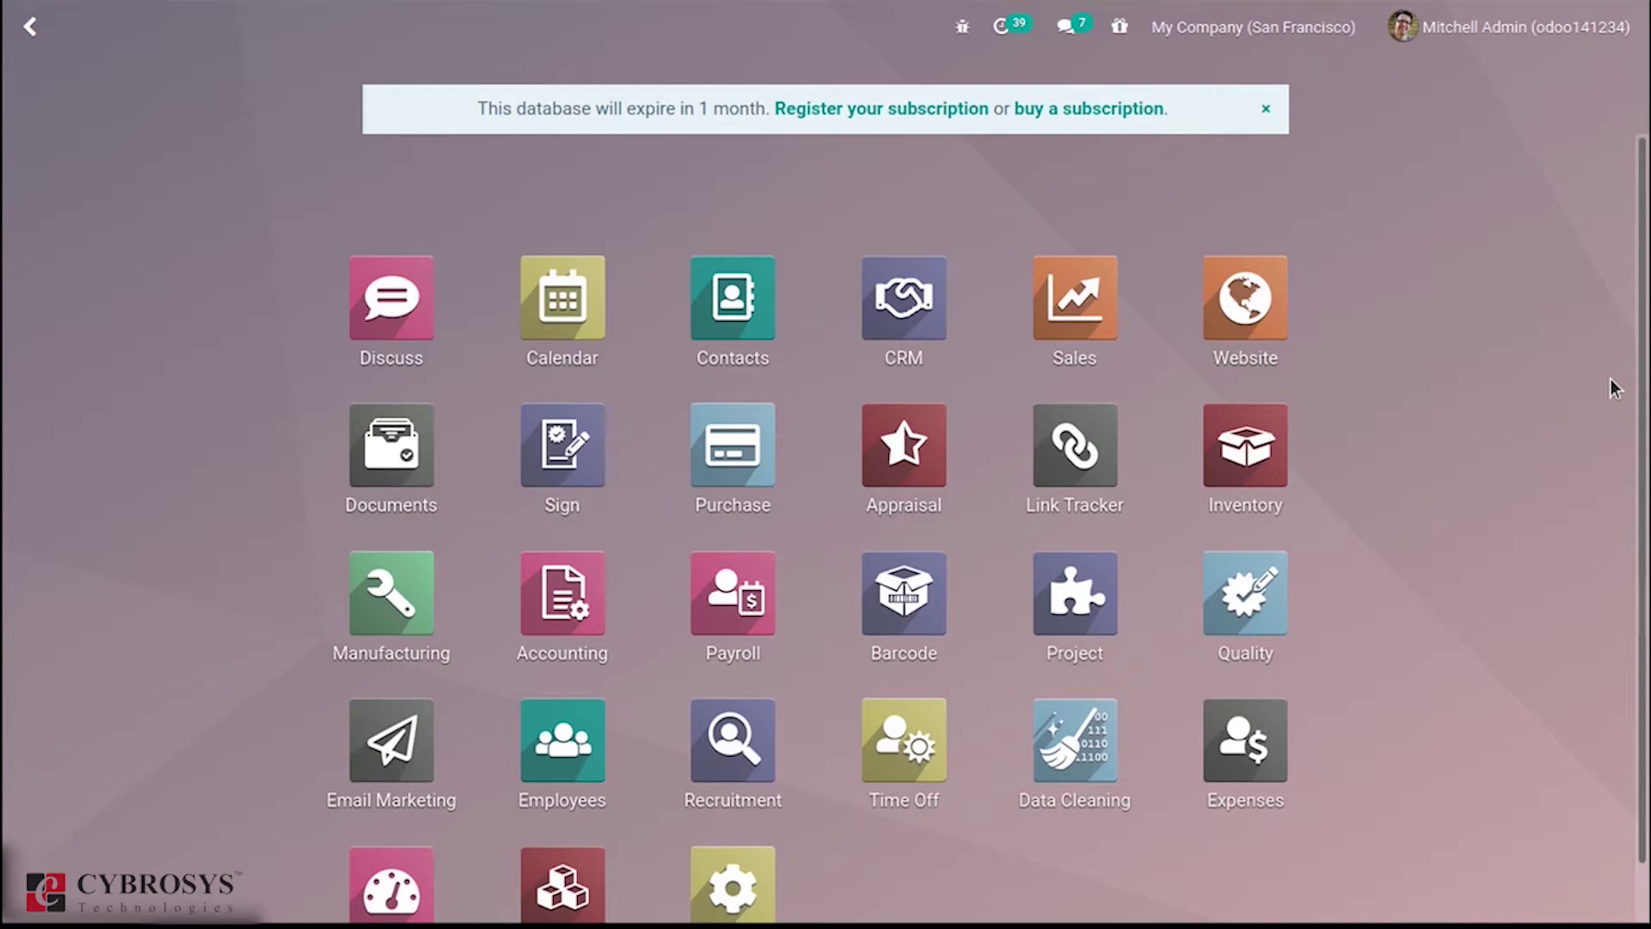
# Open the Sales app to its quotations list.
pyautogui.click(1108, 353)
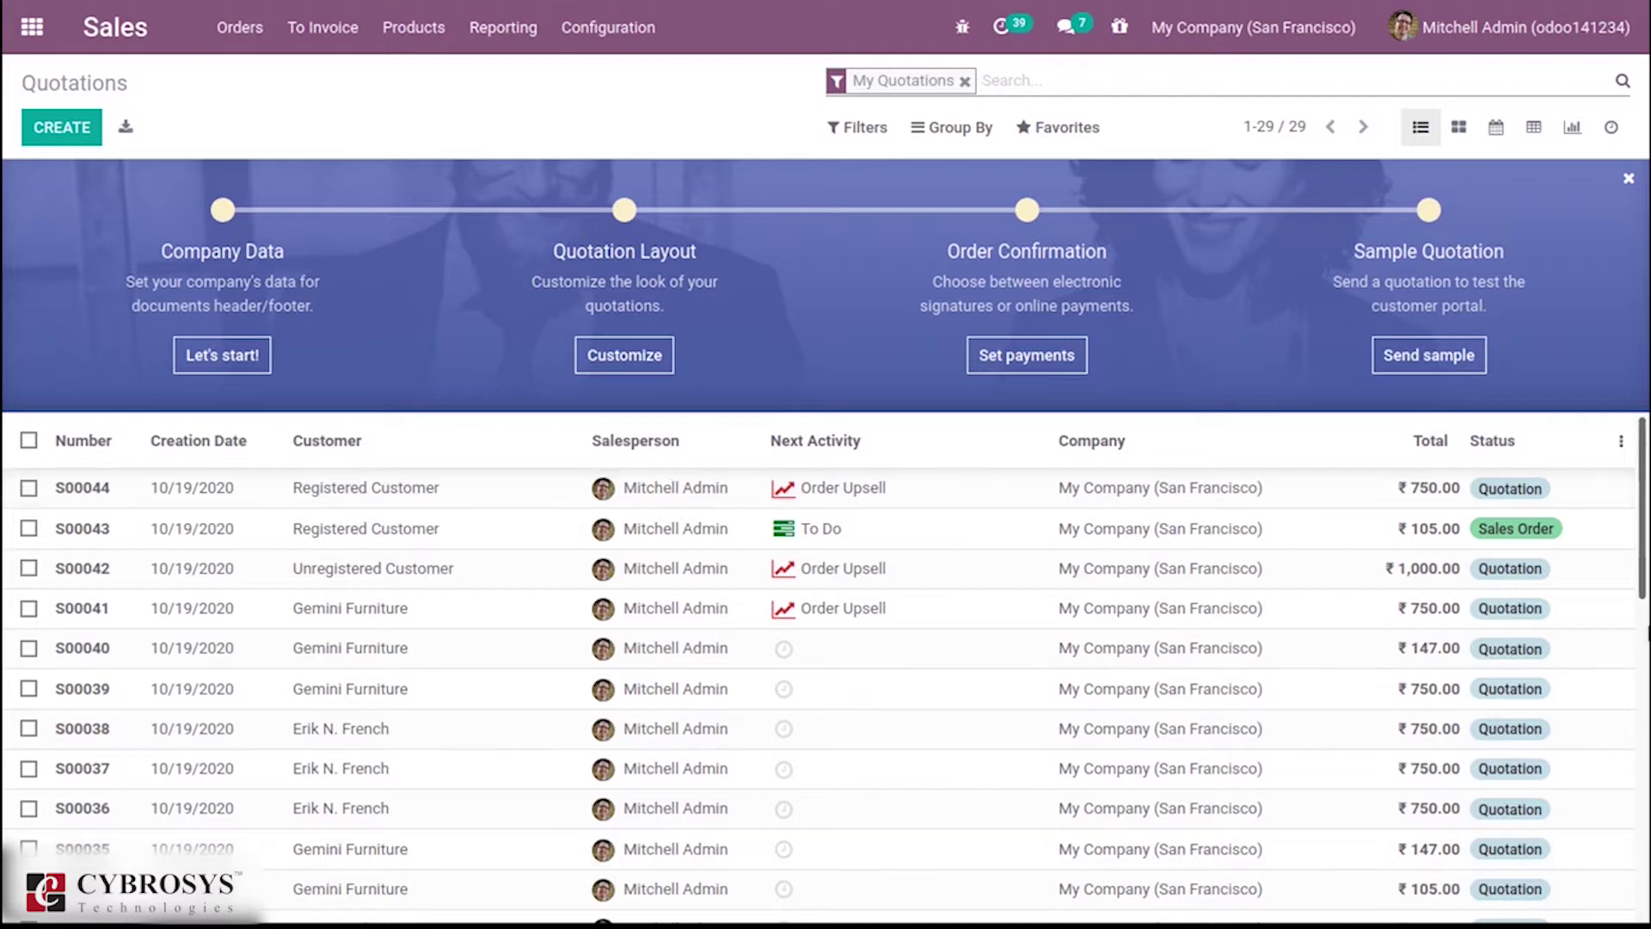
pyautogui.scroll(-1, 1635, 572)
pyautogui.scroll(1, 1634, 572)
# Check the next-activity options of quotation S00040 and close them without scheduling anything.
pyautogui.moveTo(796, 441)
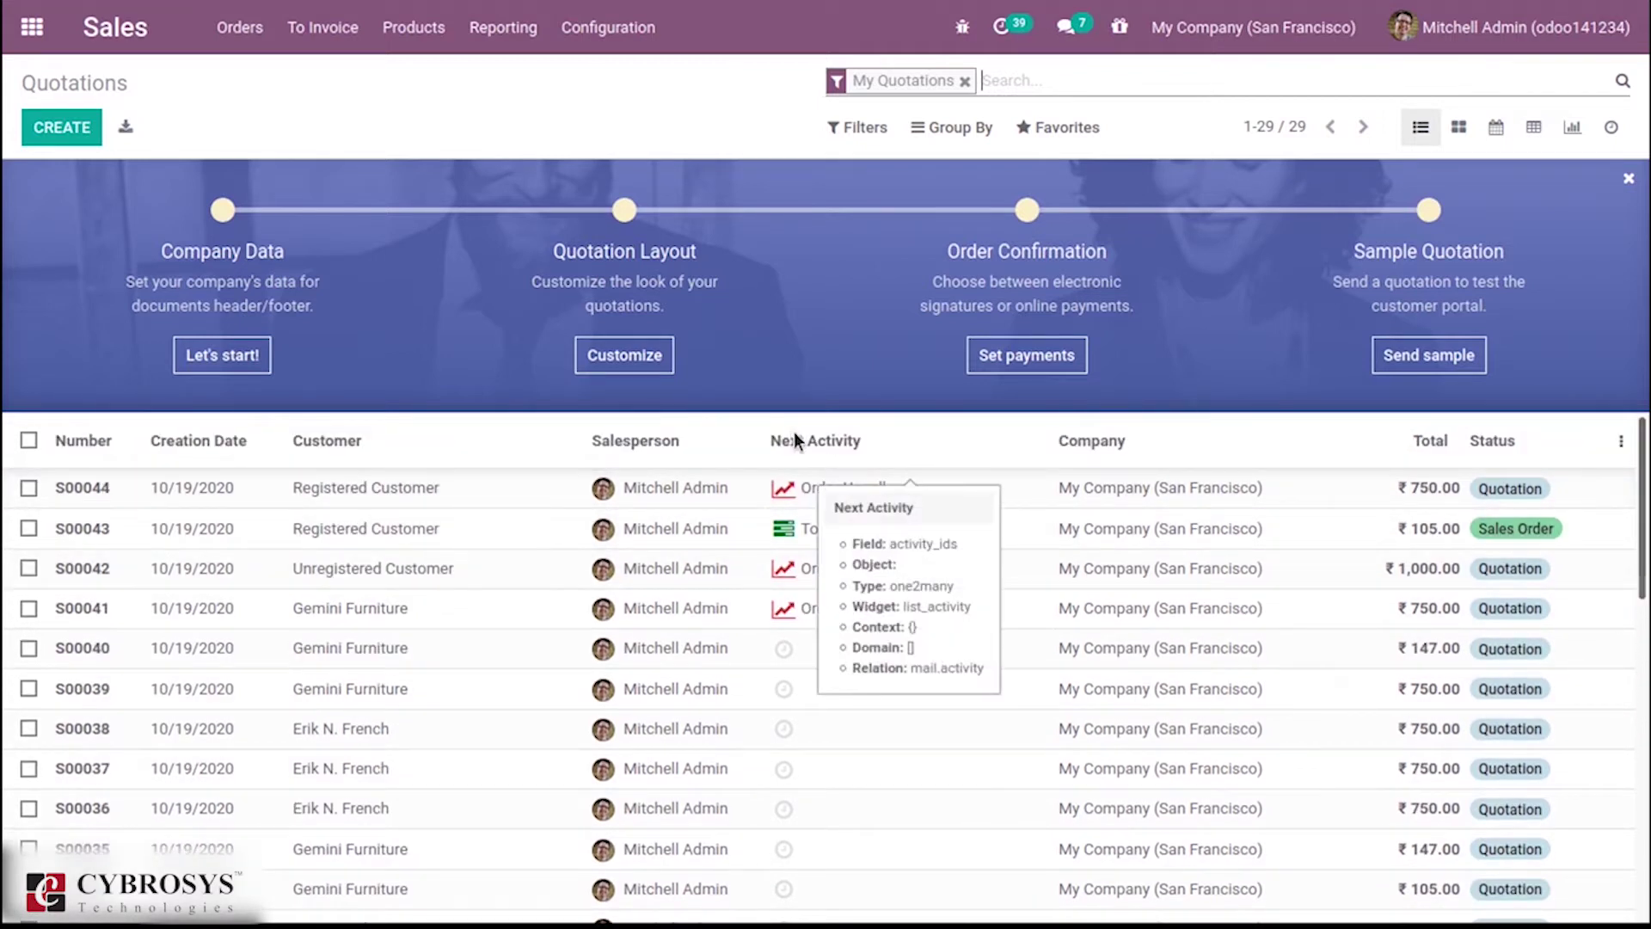
pyautogui.click(784, 651)
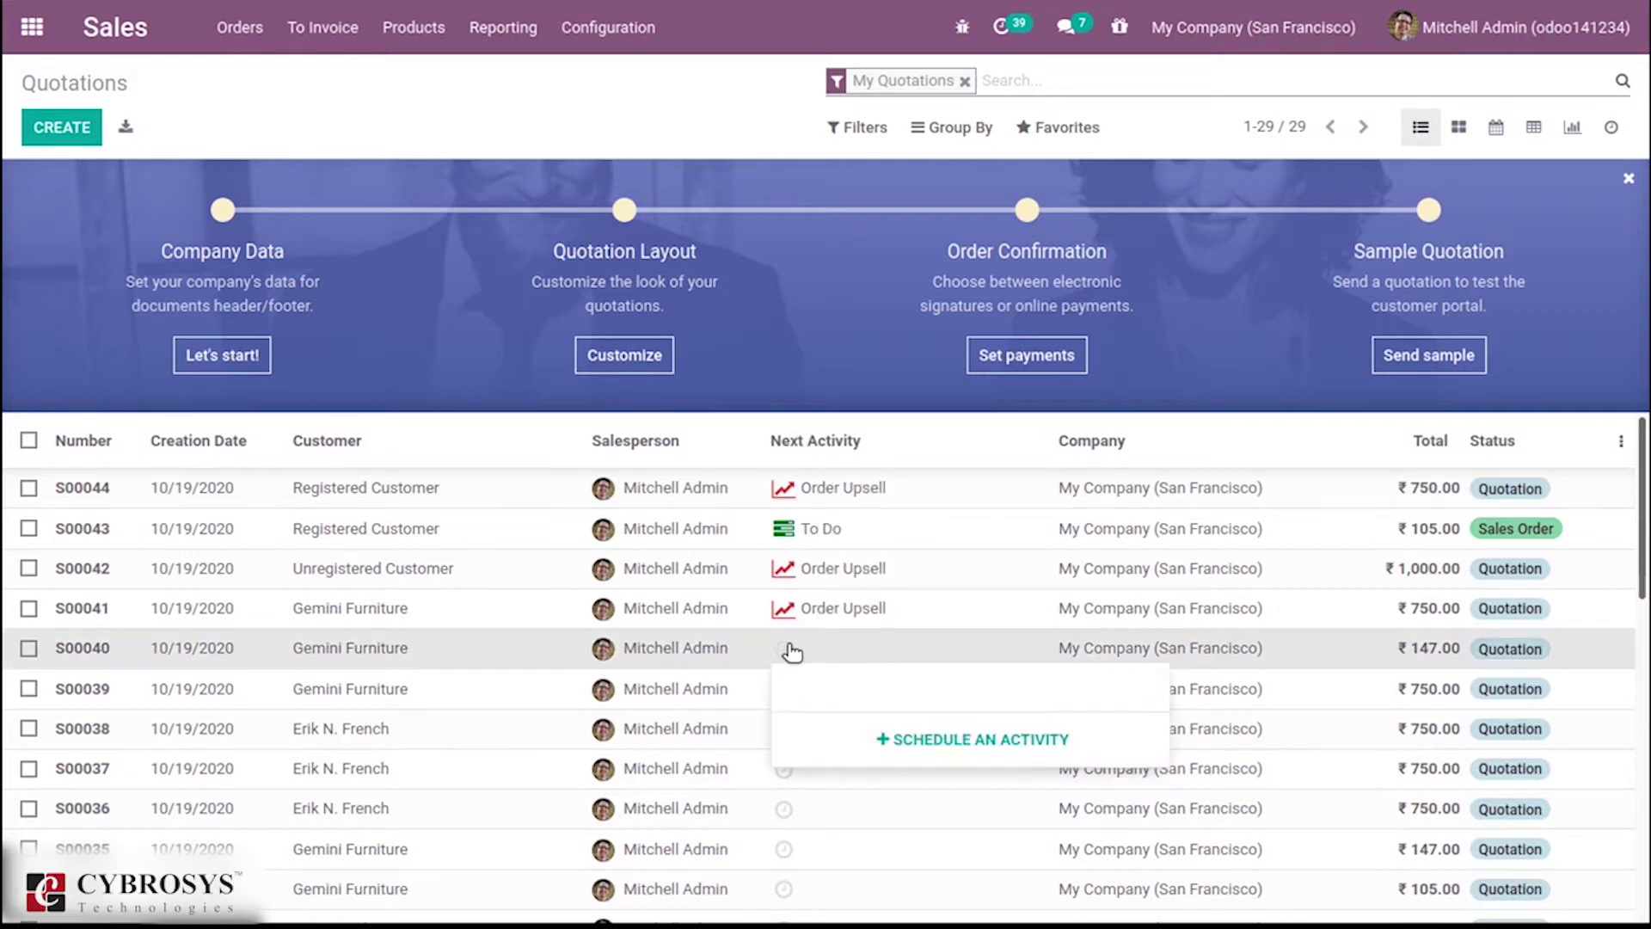
pyautogui.click(555, 141)
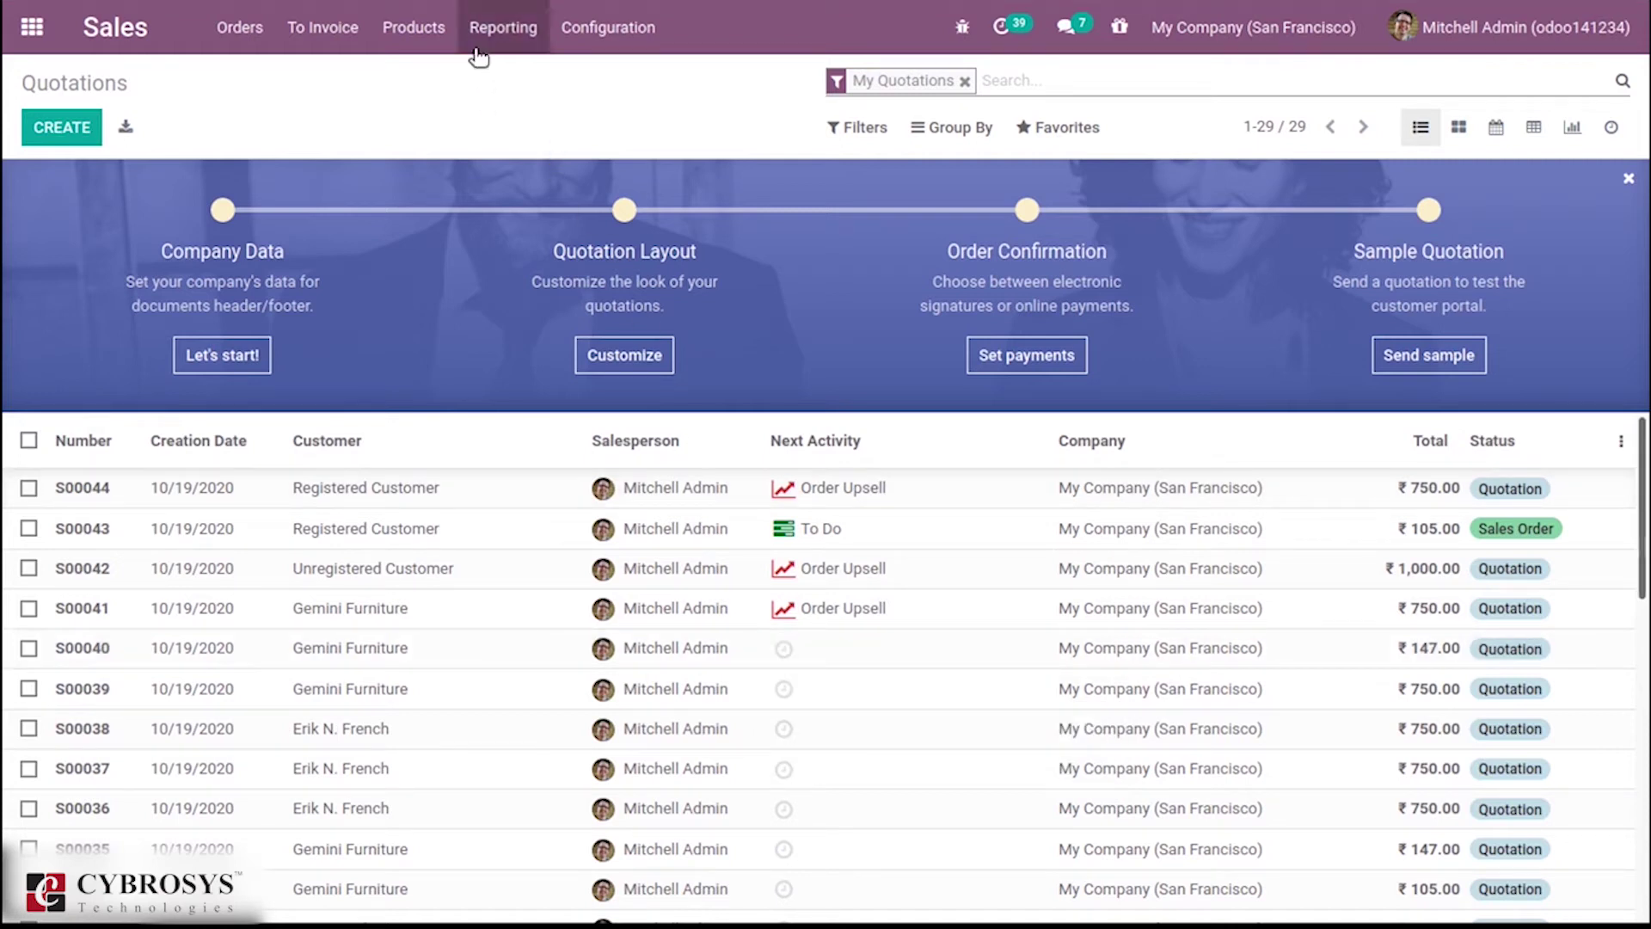
# Open sales order S00043, view its activity scheduling form and close the form without scheduling.
pyautogui.click(516, 533)
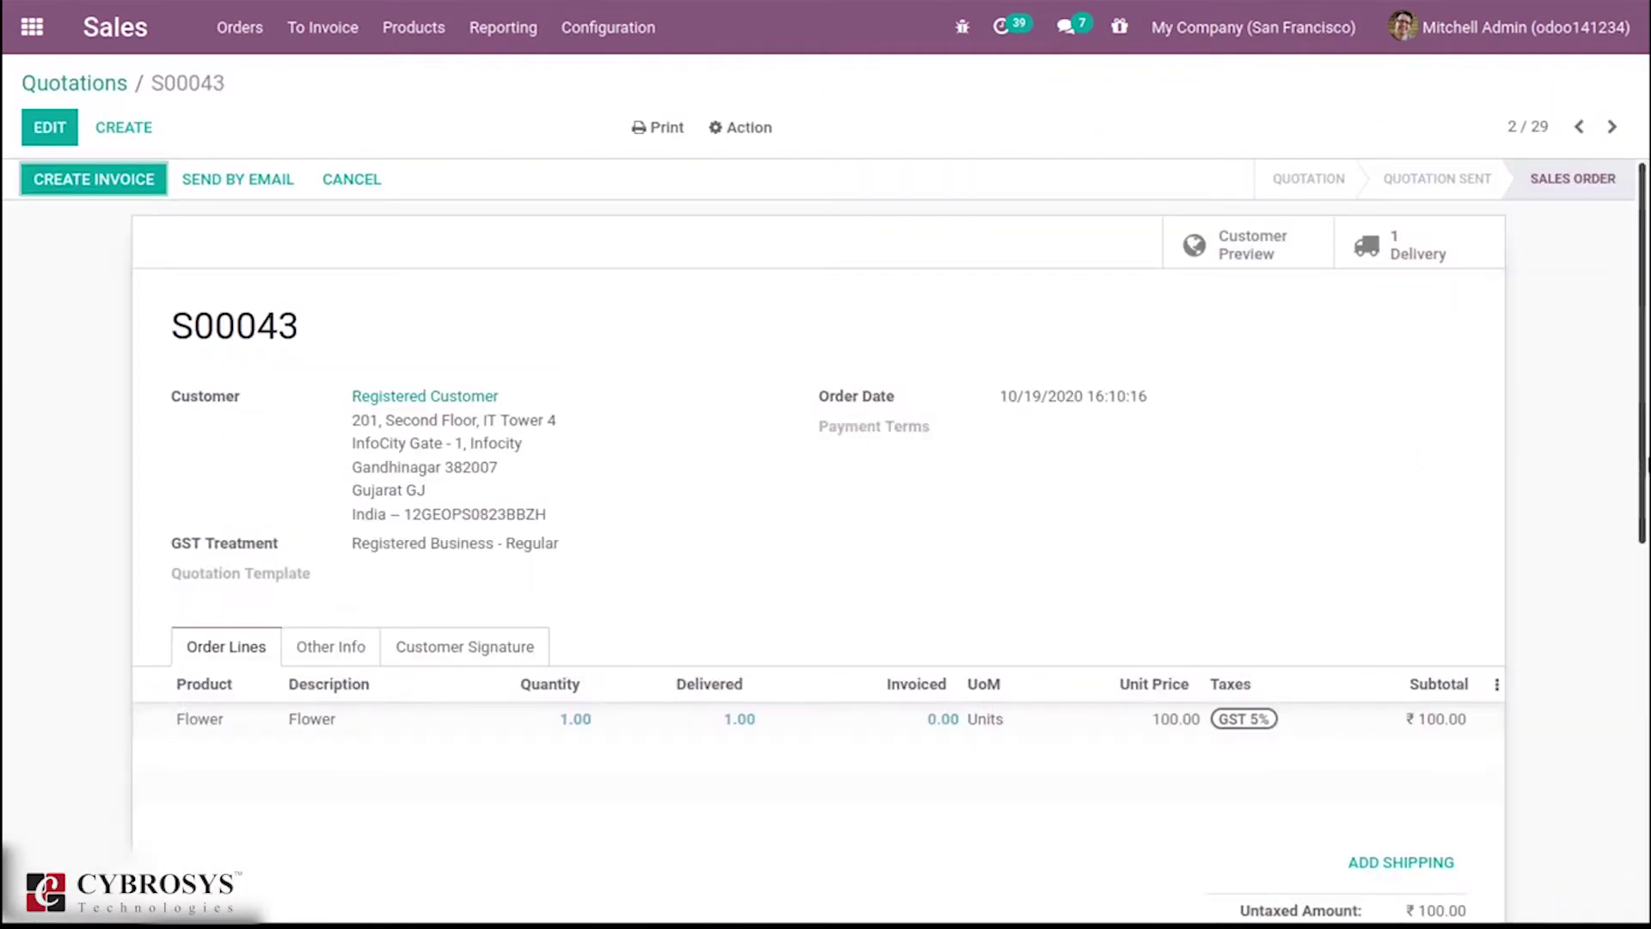
pyautogui.scroll(-5, 591, 712)
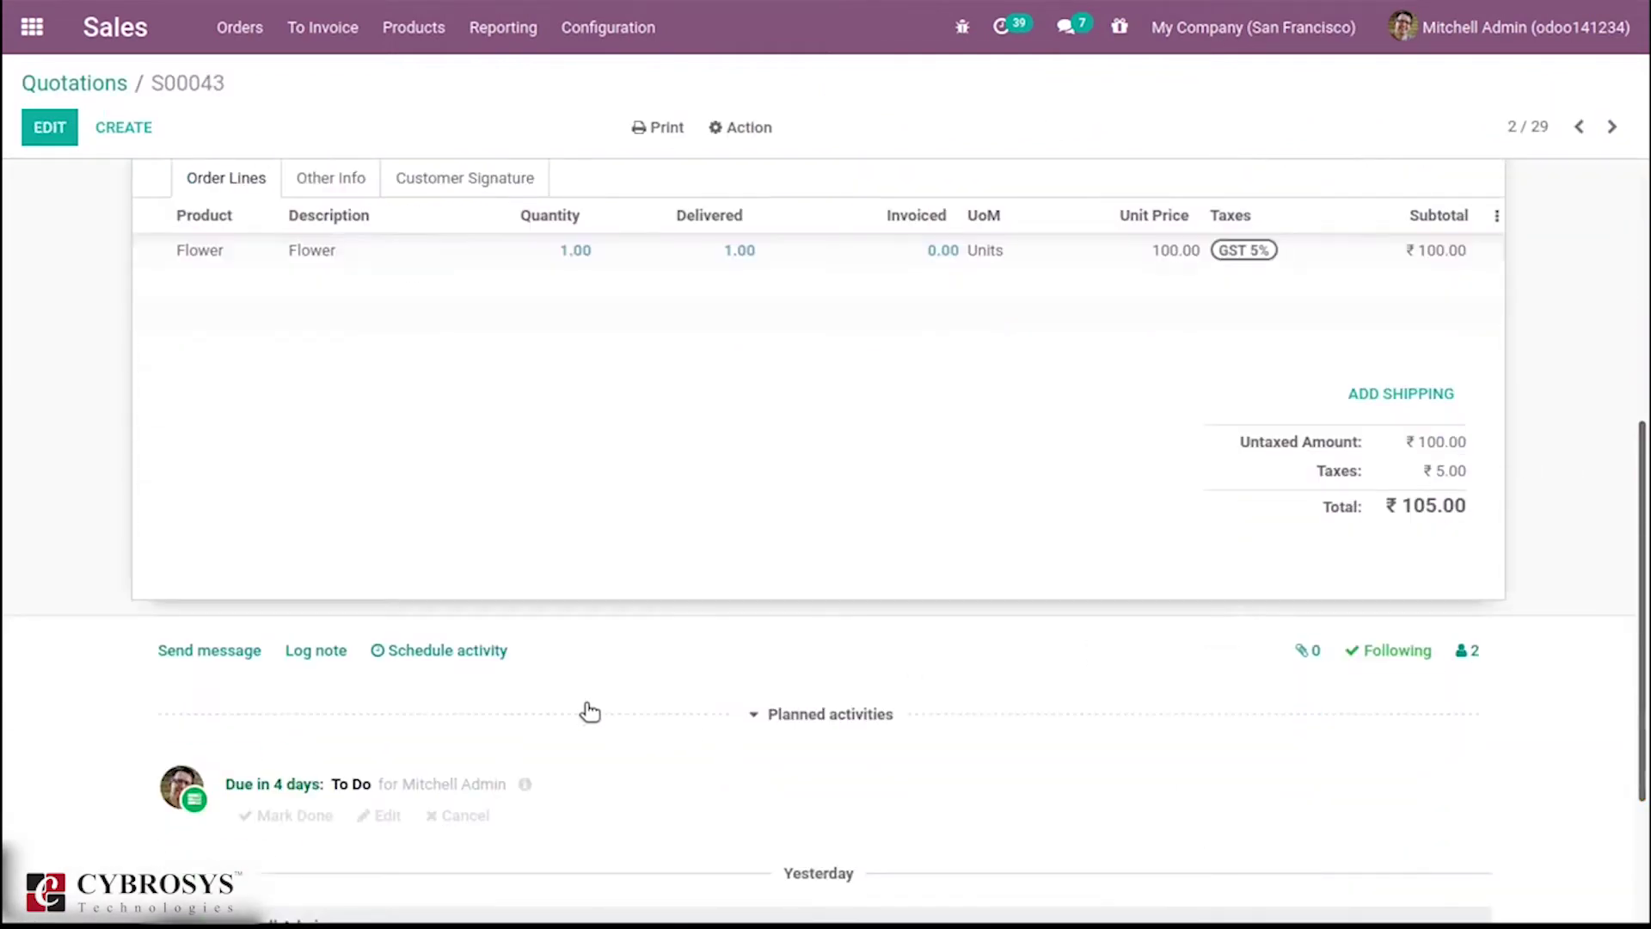
pyautogui.click(472, 650)
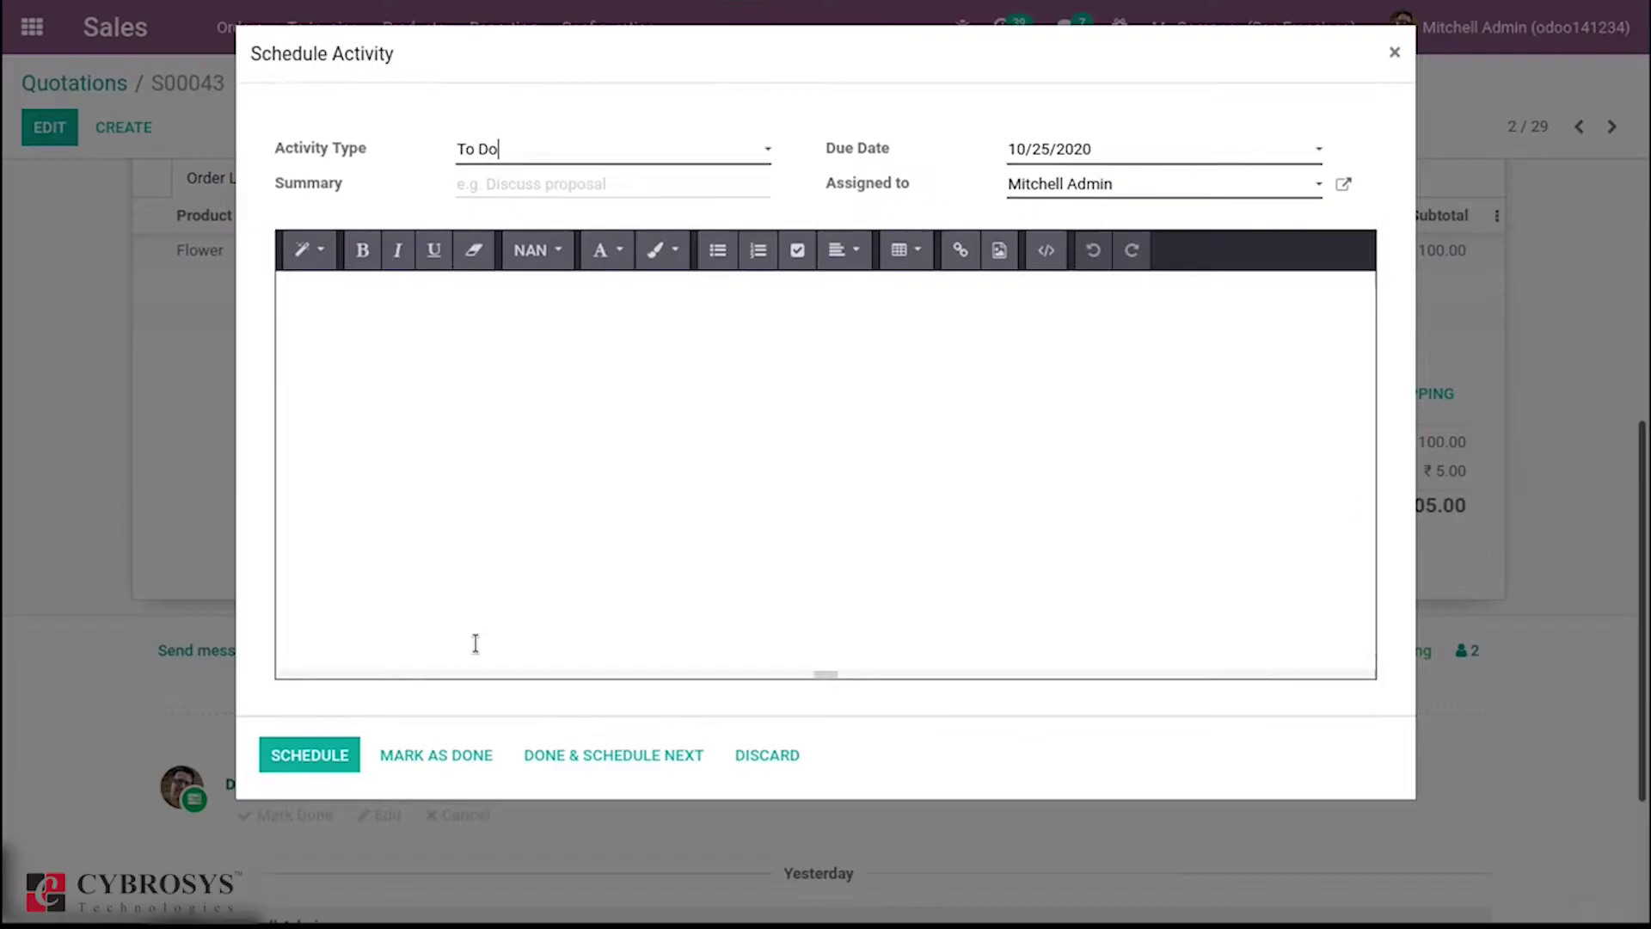
pyautogui.click(1393, 52)
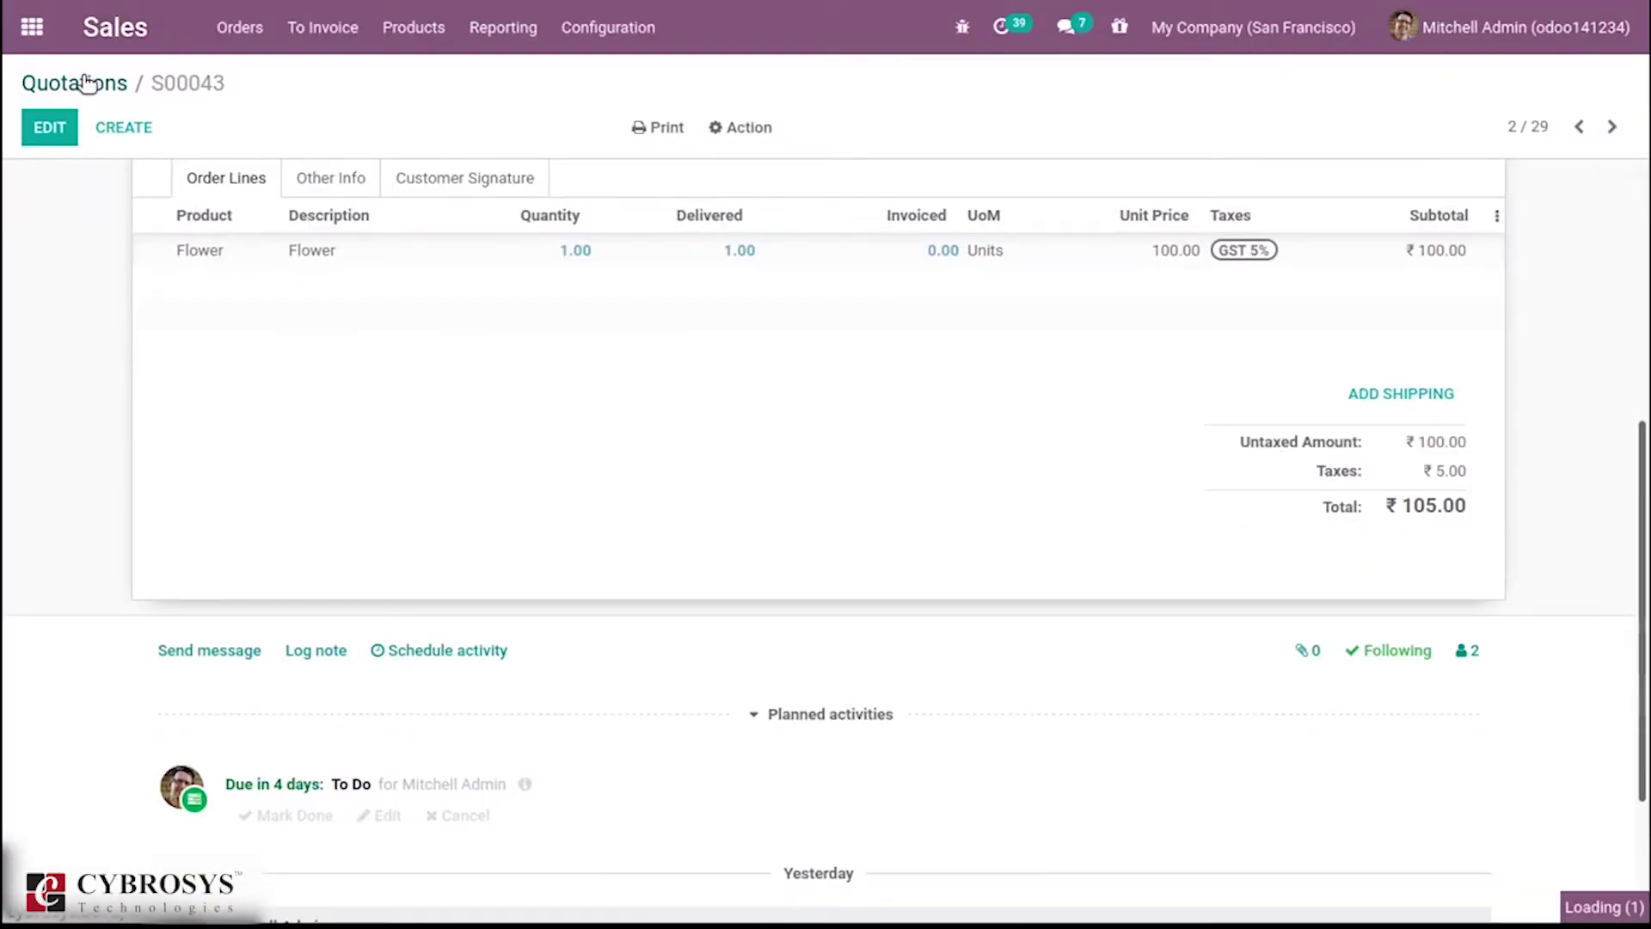
# Return to the quotations list and open the Activity Types configuration of Sales.
pyautogui.click(88, 83)
pyautogui.click(620, 26)
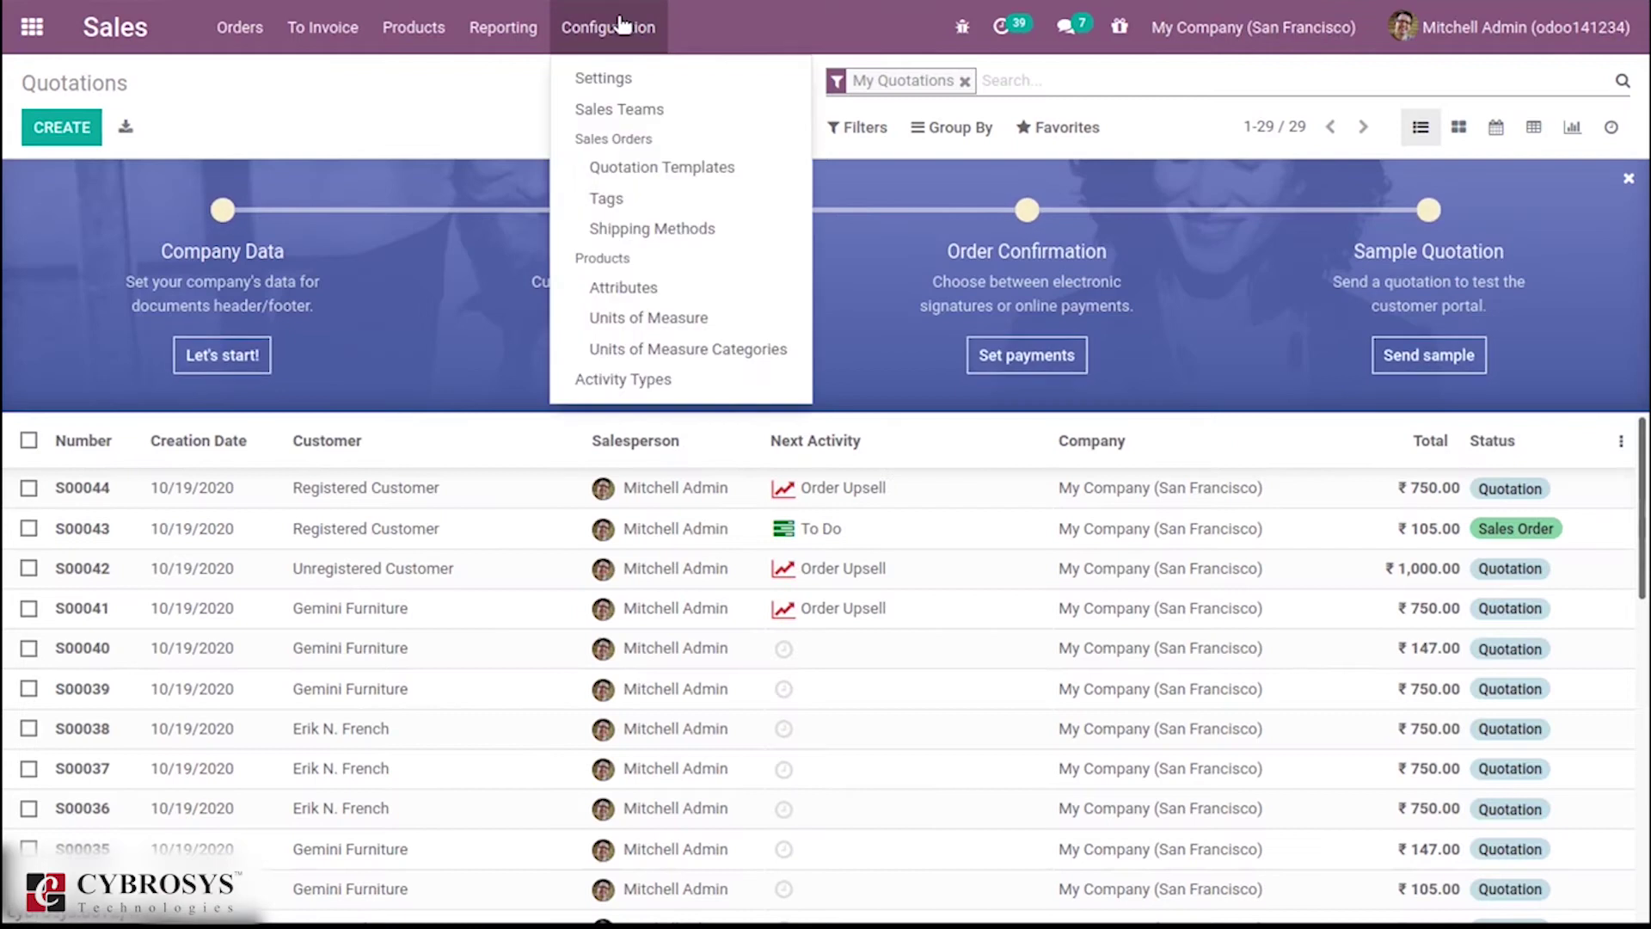
pyautogui.click(621, 381)
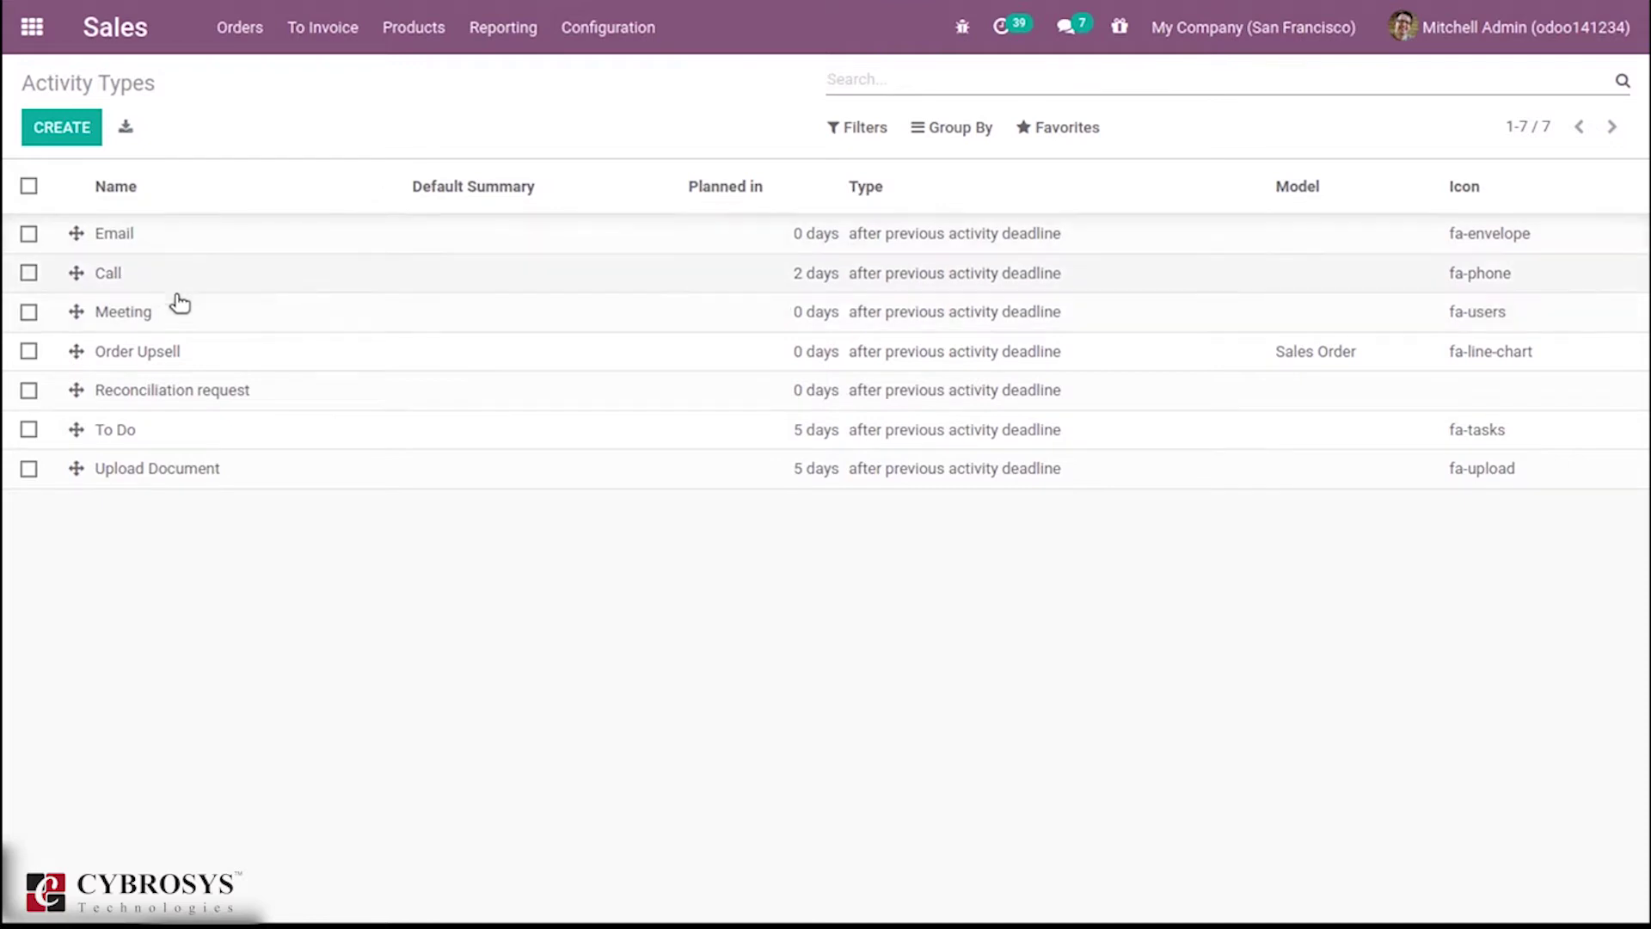
# Create a new activity type named "Discussion with client".
pyautogui.click(56, 131)
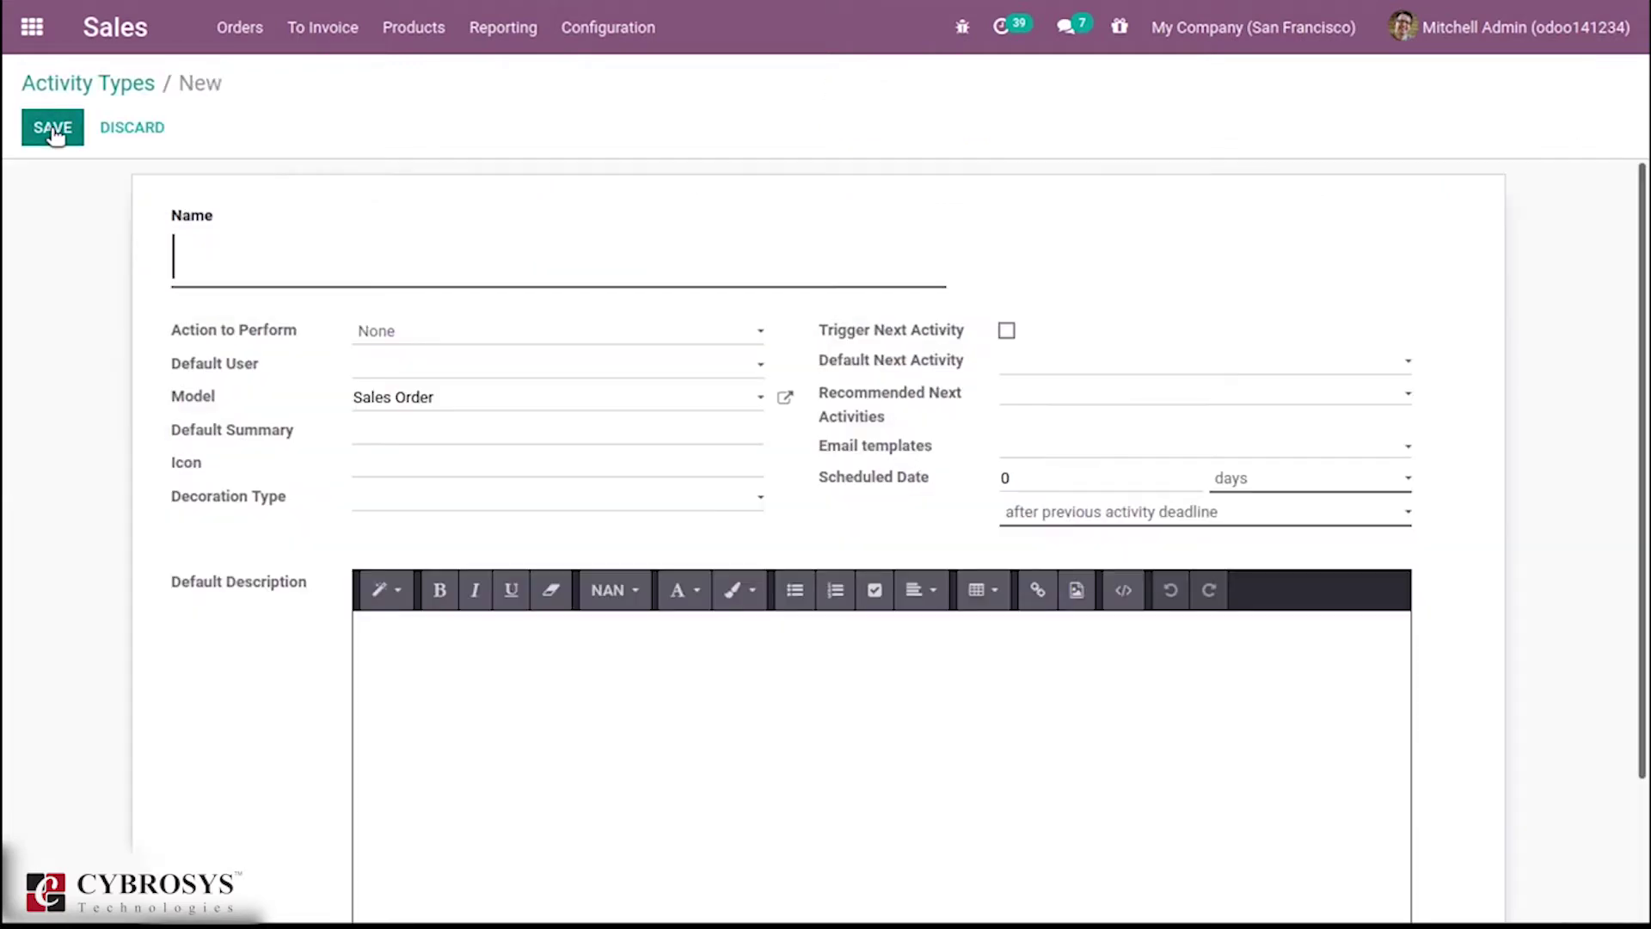
pyautogui.write('Duscu')
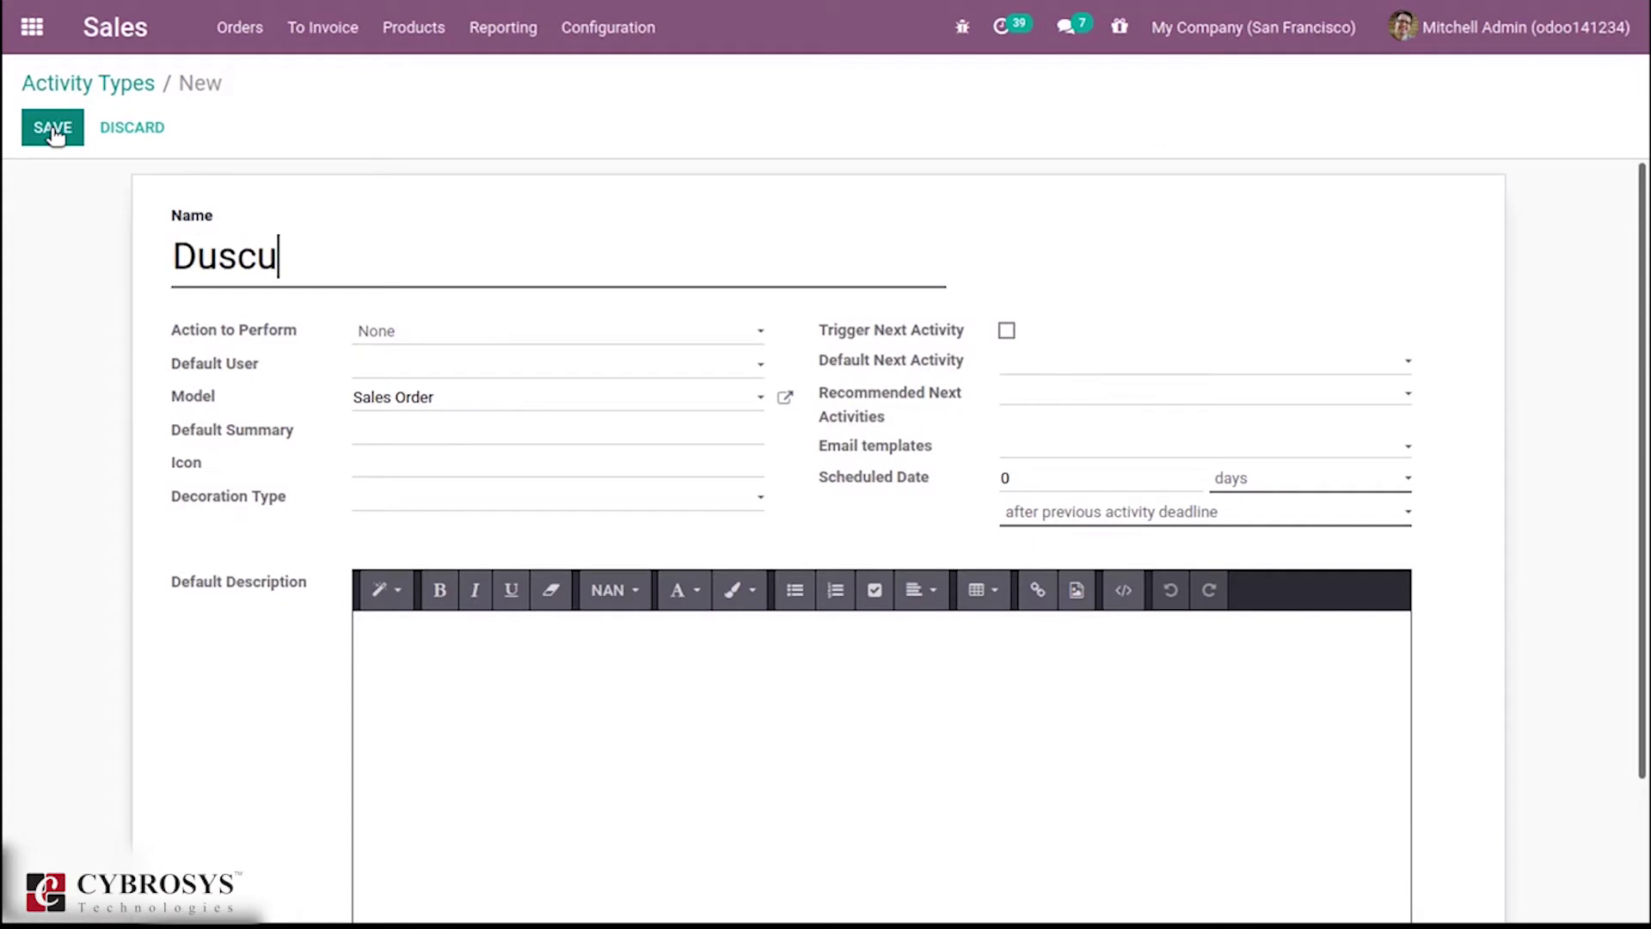
pyautogui.write('ssio')
pyautogui.press('BackSpace')
pyautogui.press('BackSpace')
pyautogui.press('BackSpace')
pyautogui.press('BackSpace')
pyautogui.press('BackSpace')
pyautogui.press('BackSpace')
pyautogui.press('BackSpace')
pyautogui.press('BackSpace')
pyautogui.write('Isc')
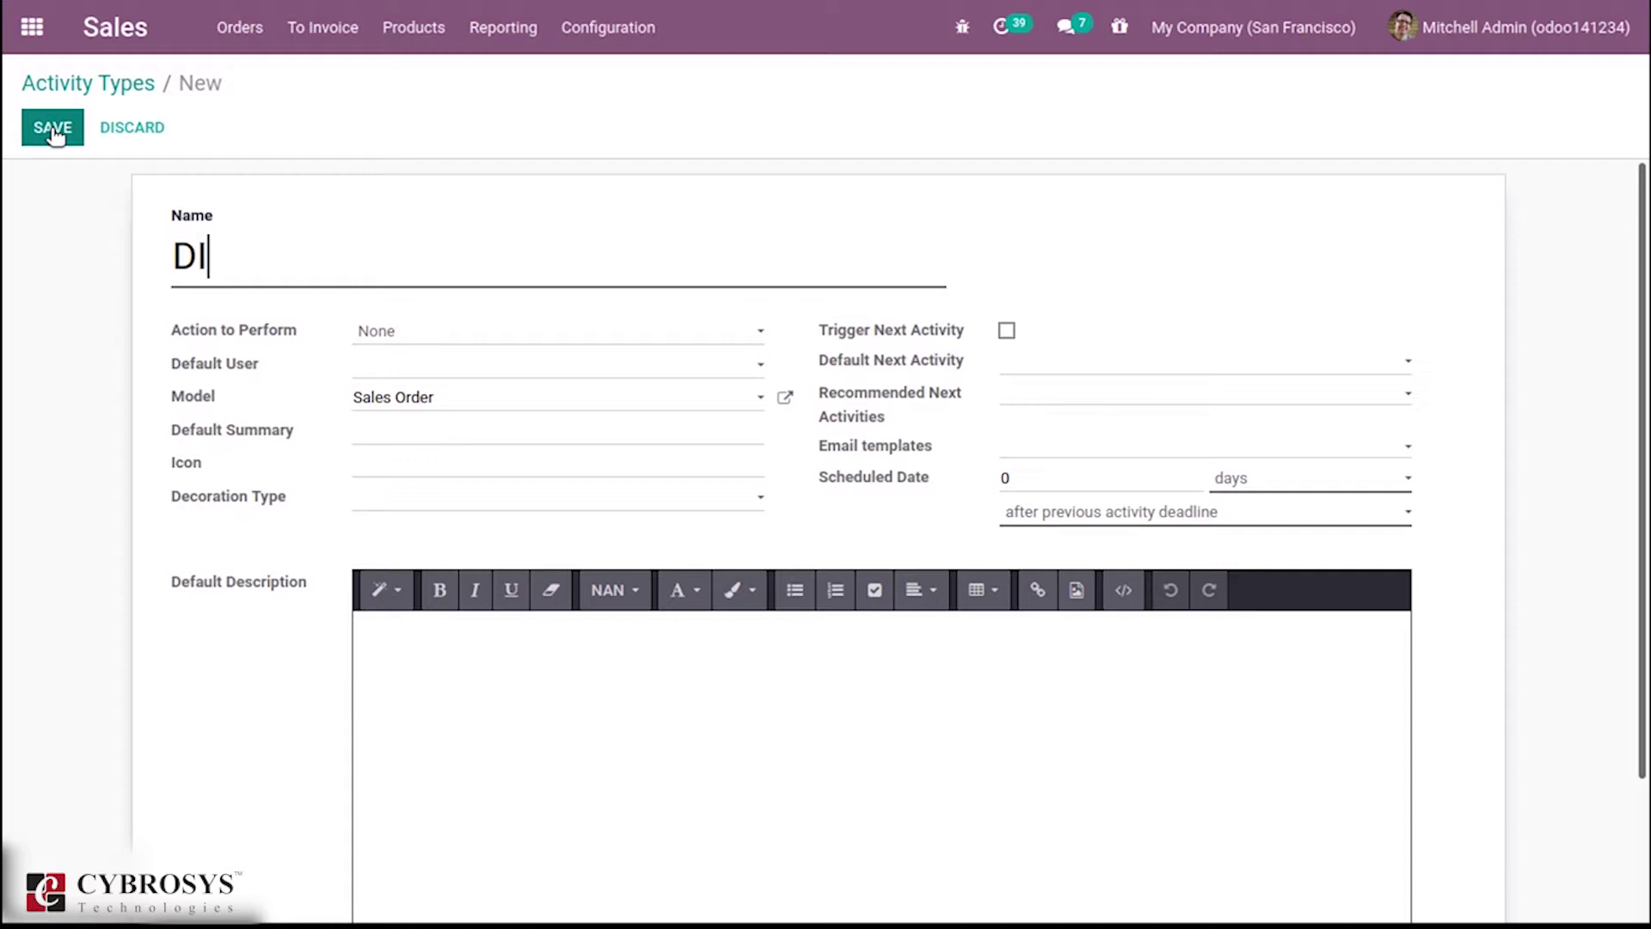
pyautogui.write('ussio')
pyautogui.press('BackSpace')
pyautogui.press('BackSpace')
pyautogui.press('BackSpace')
pyautogui.press('BackSpace')
pyautogui.press('BackSpace')
pyautogui.press('BackSpace')
pyautogui.press('BackSpace')
pyautogui.press('BackSpace')
pyautogui.write('iscu')
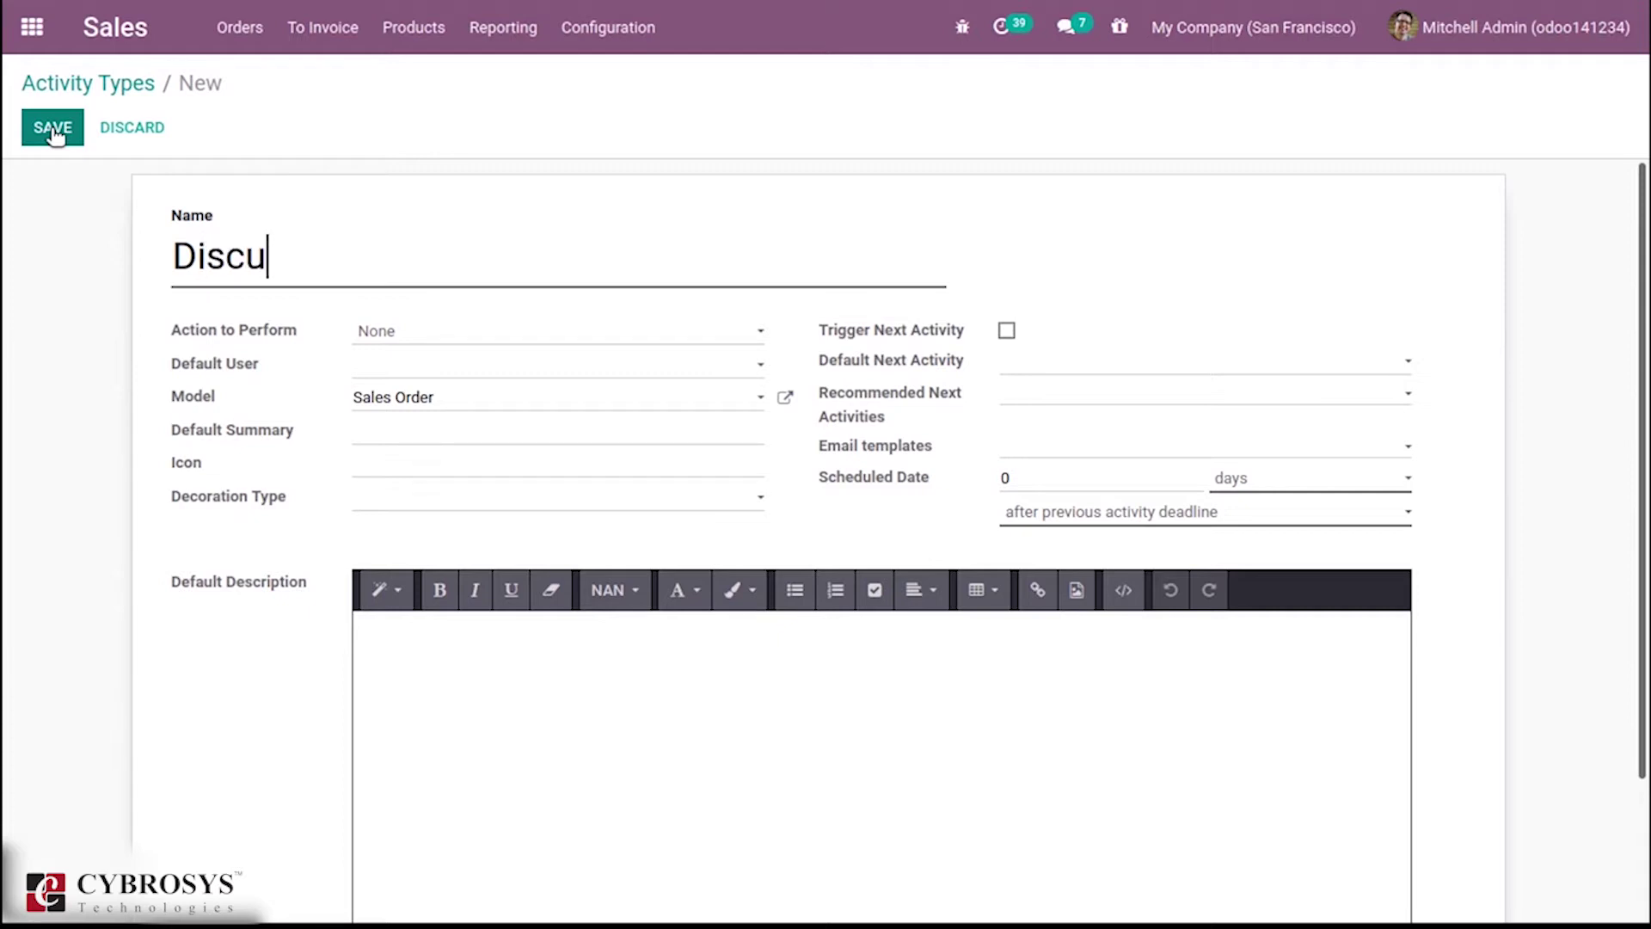
pyautogui.write('ssion')
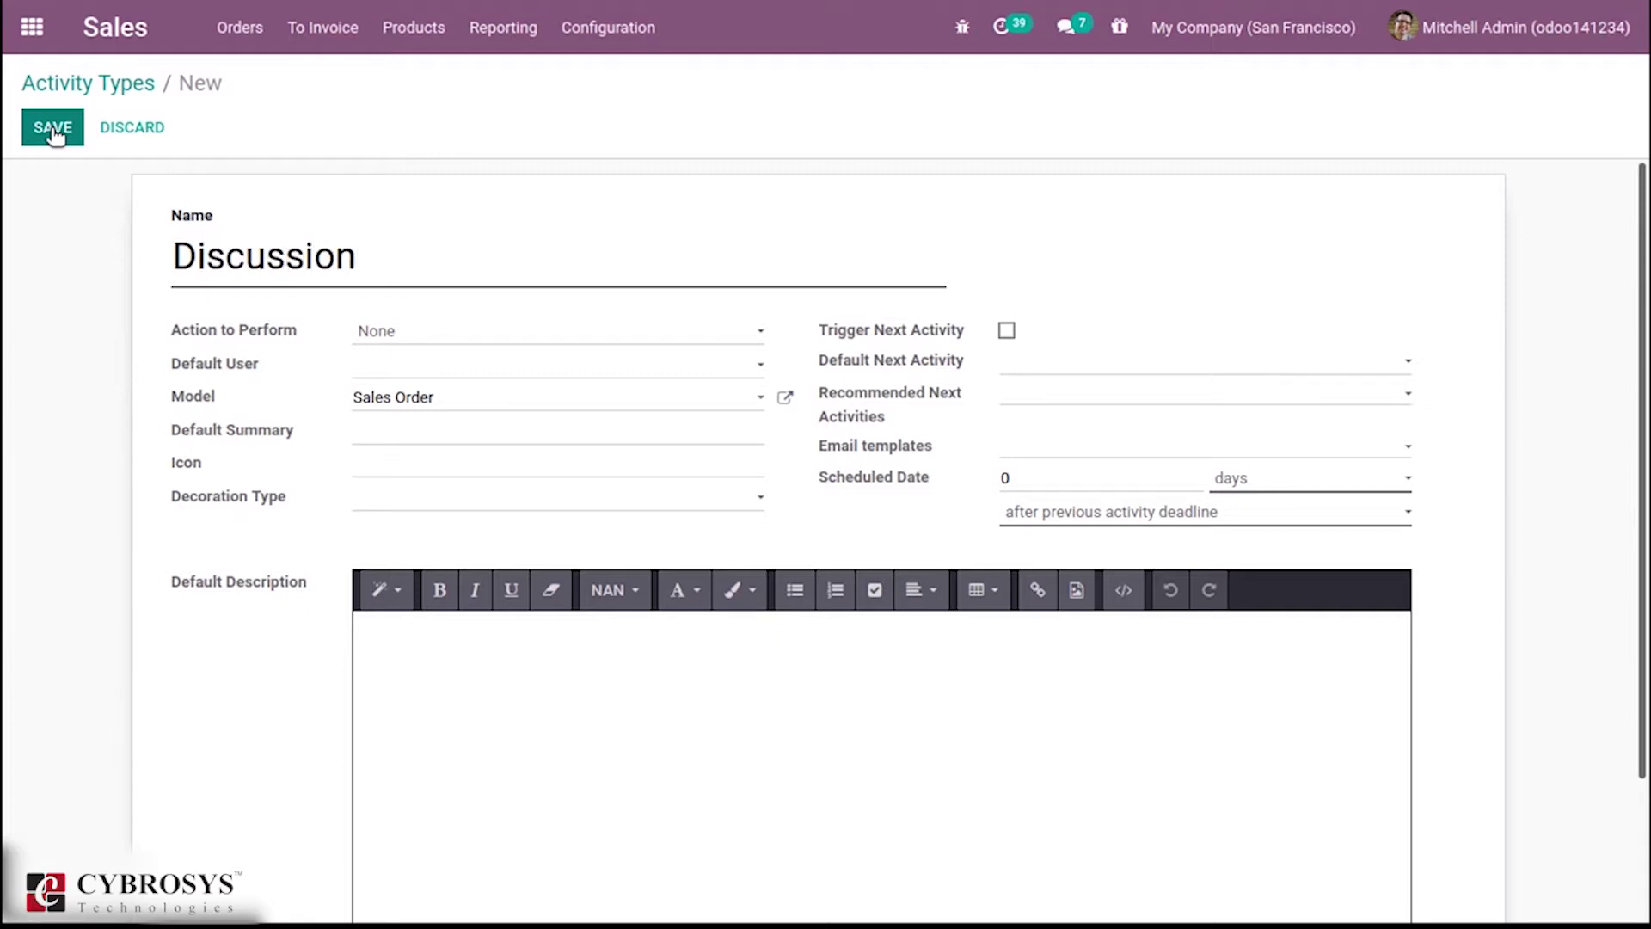
pyautogui.write(' with cl')
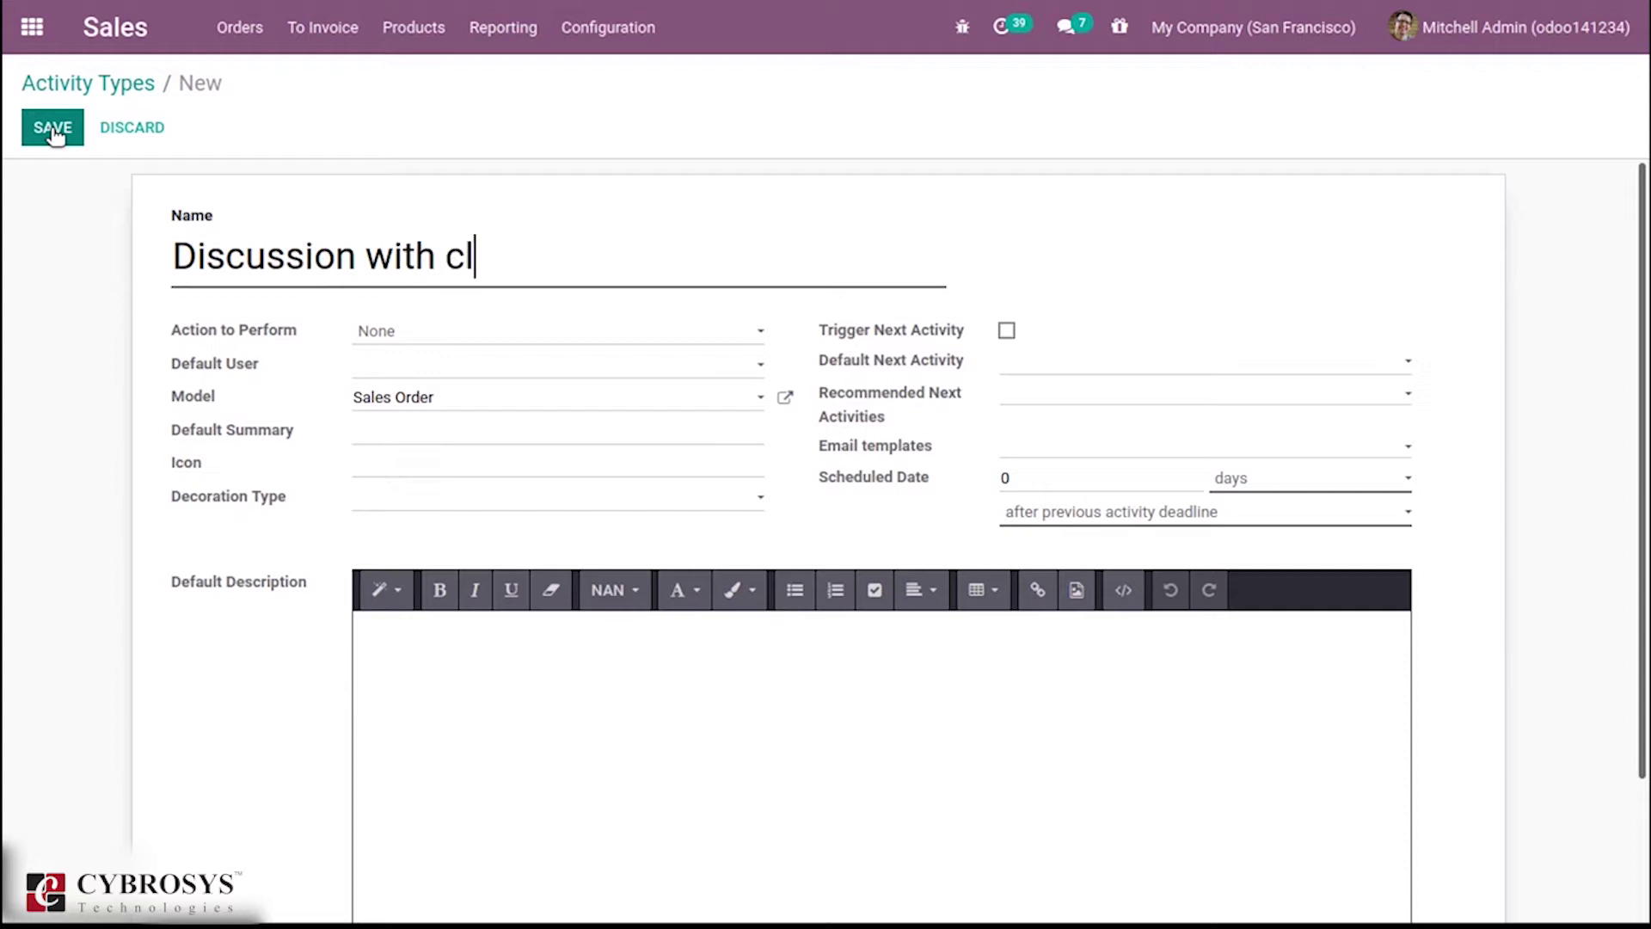
pyautogui.write('ient')
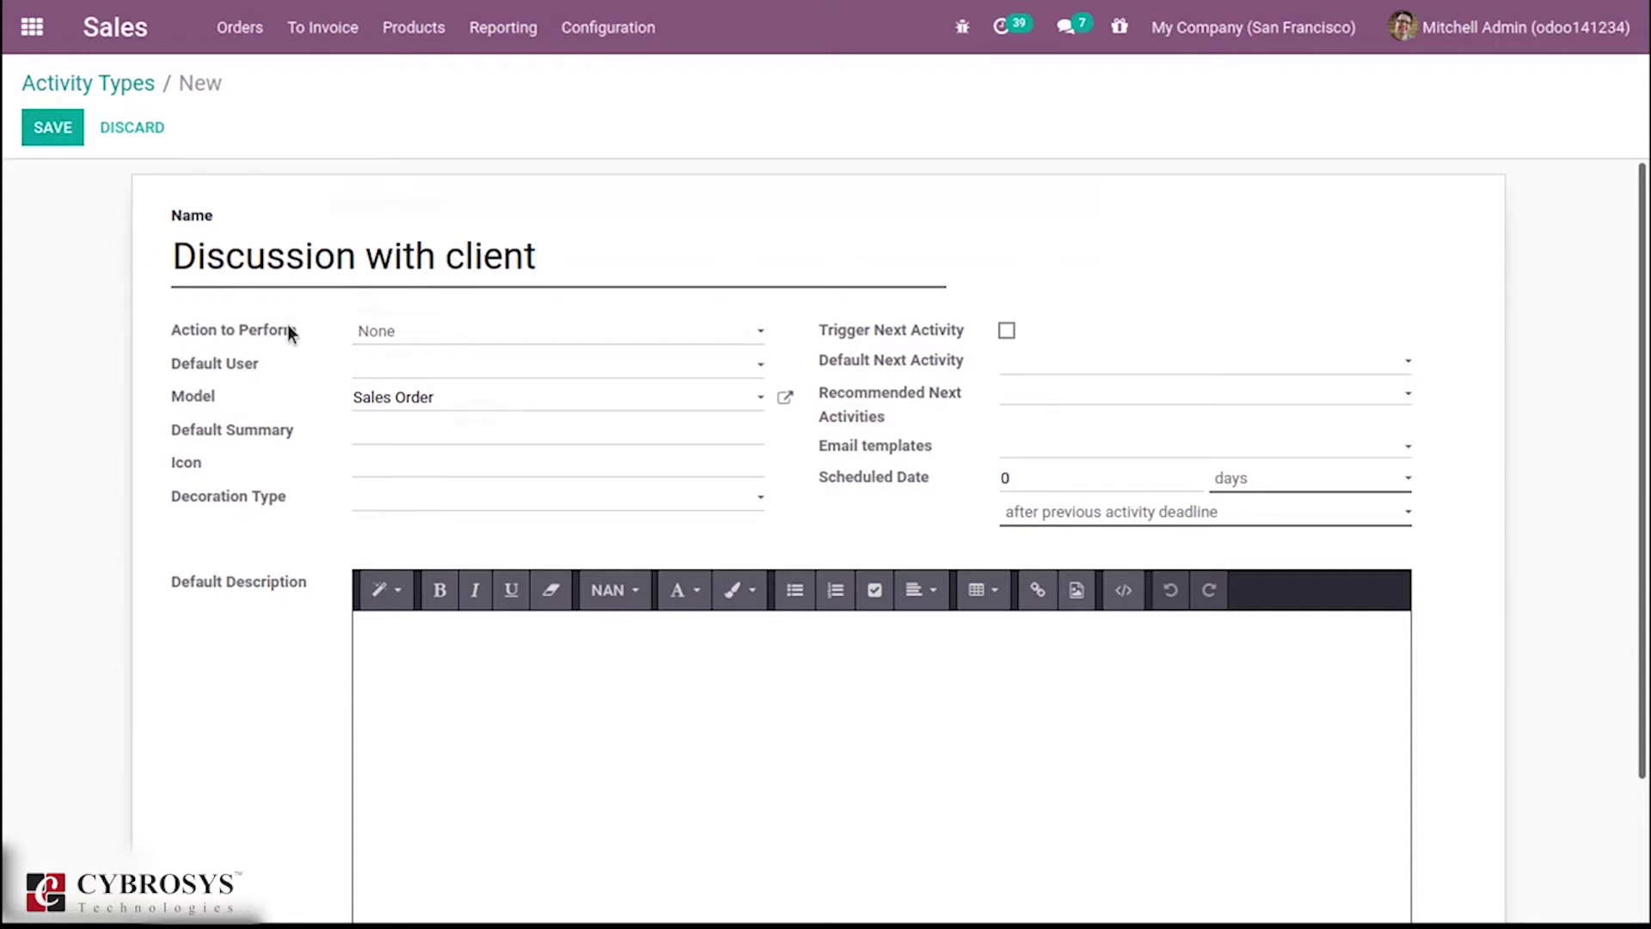
# Set the activity type's action to perform to Meeting and choose the administrator as default user.
pyautogui.moveTo(288, 327)
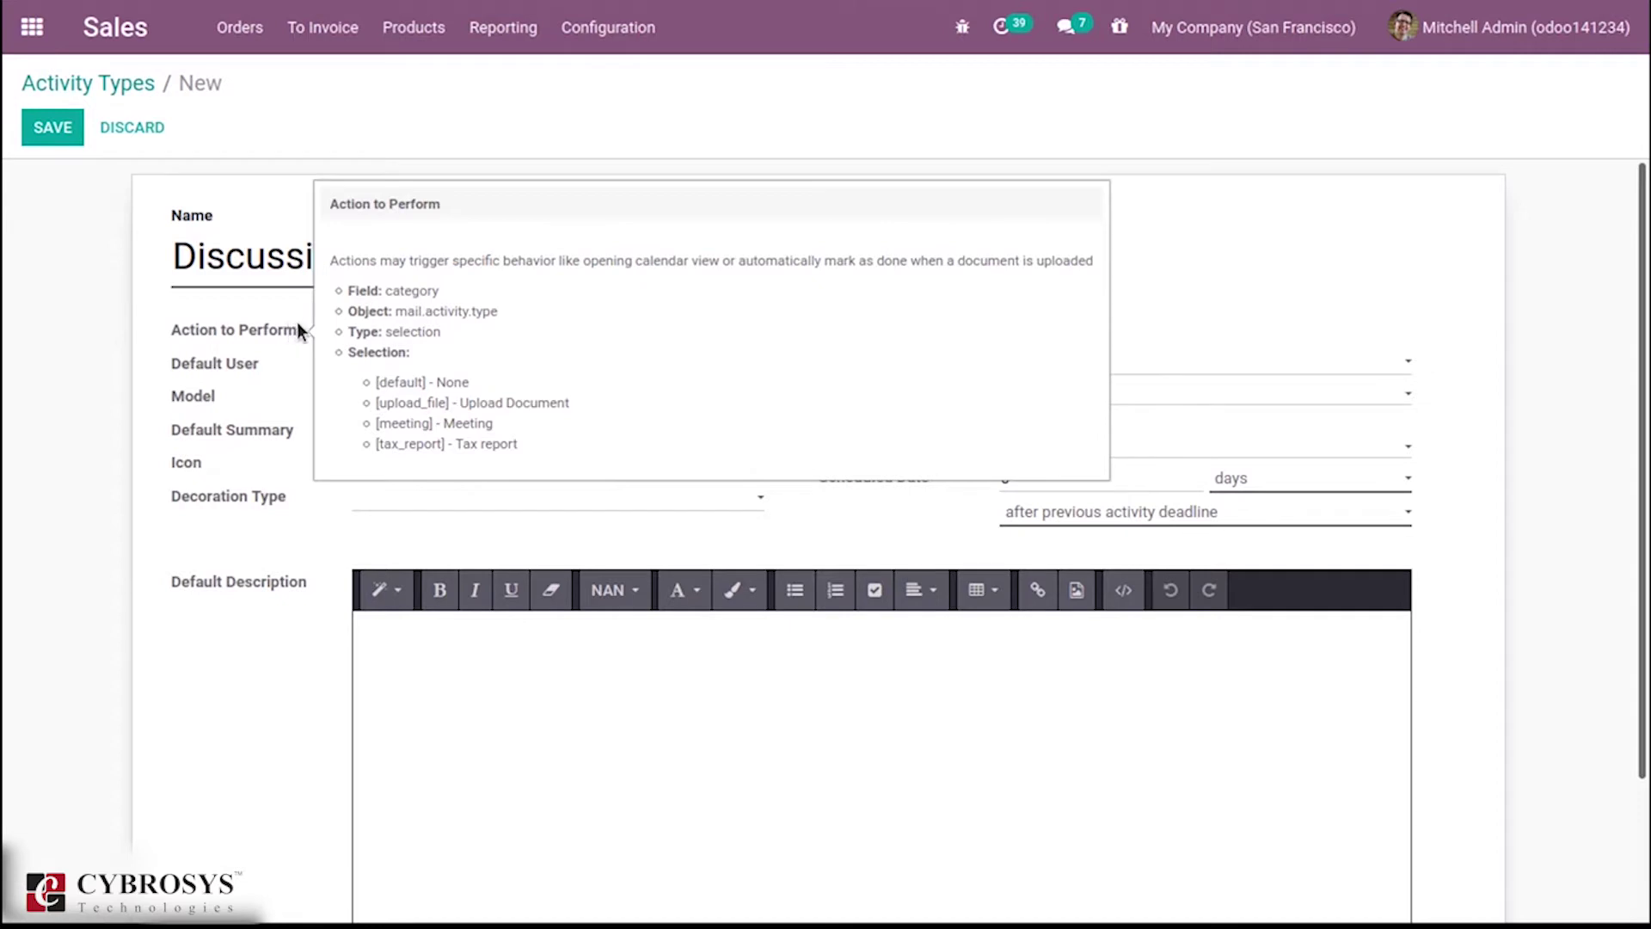
pyautogui.moveTo(230, 328)
pyautogui.click(359, 330)
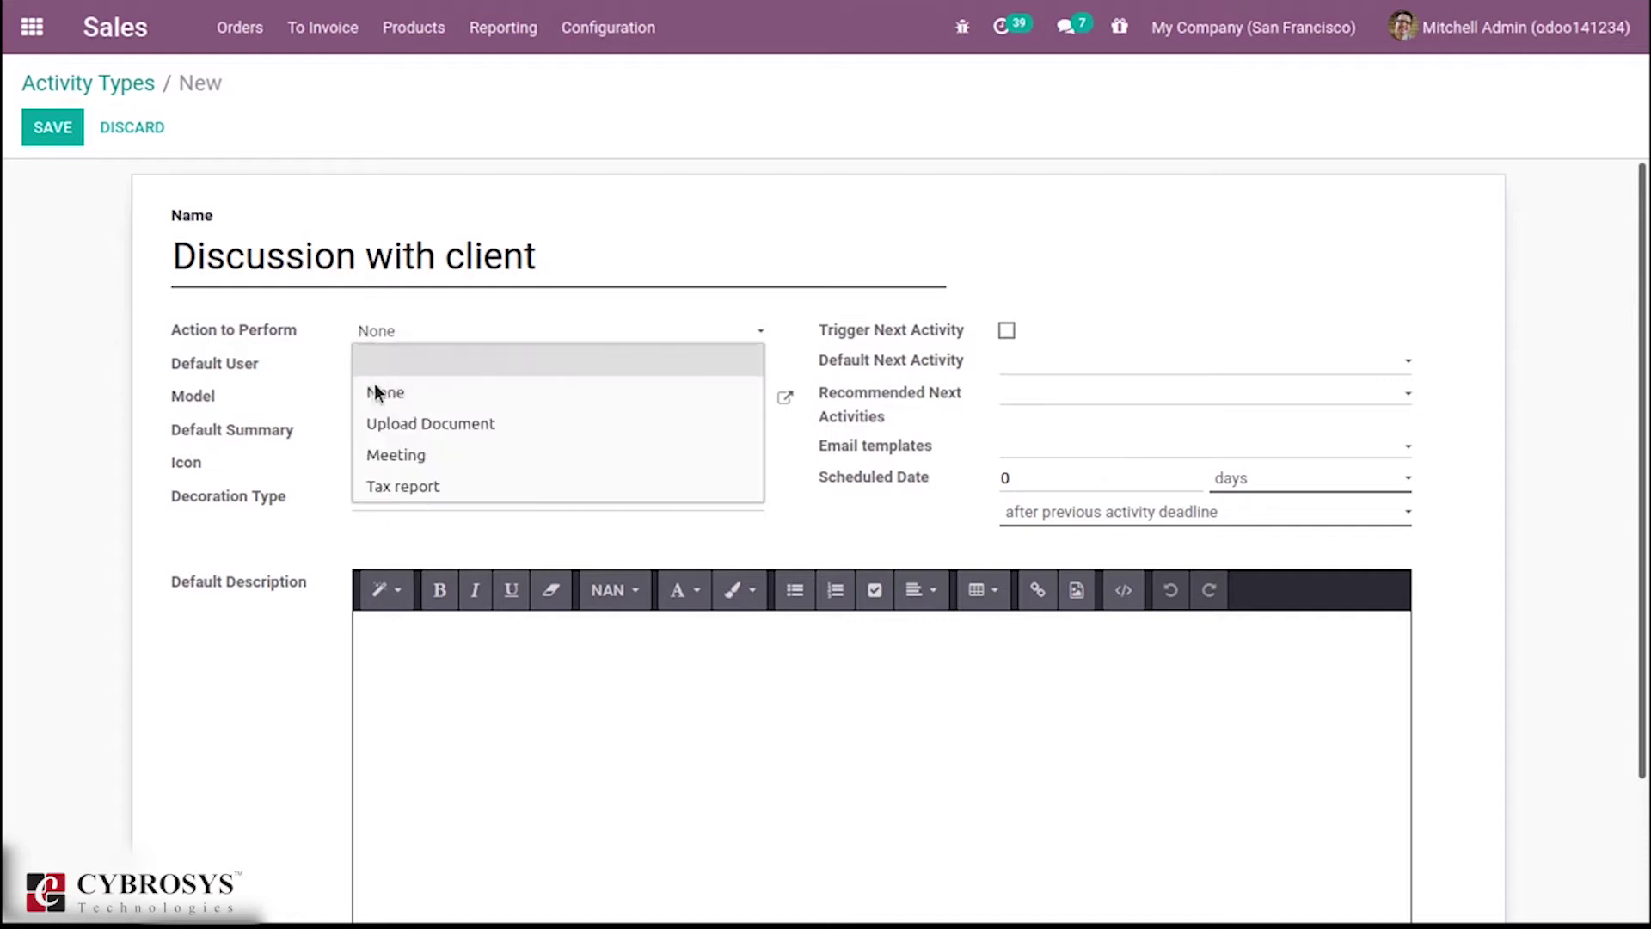
pyautogui.click(401, 452)
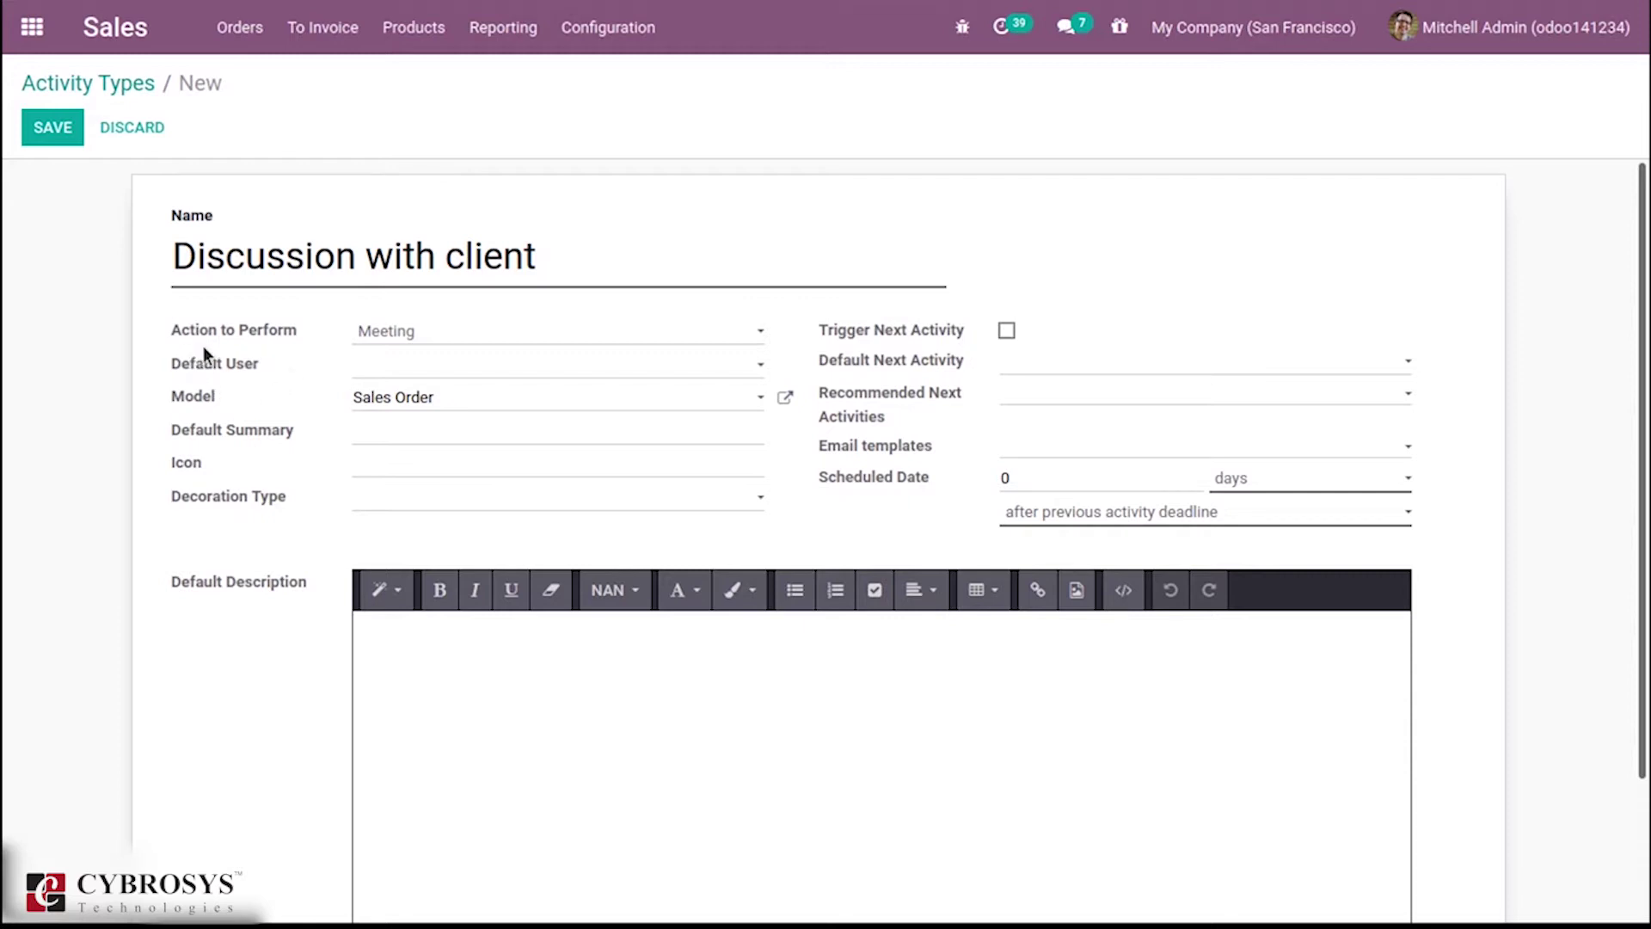
pyautogui.click(362, 379)
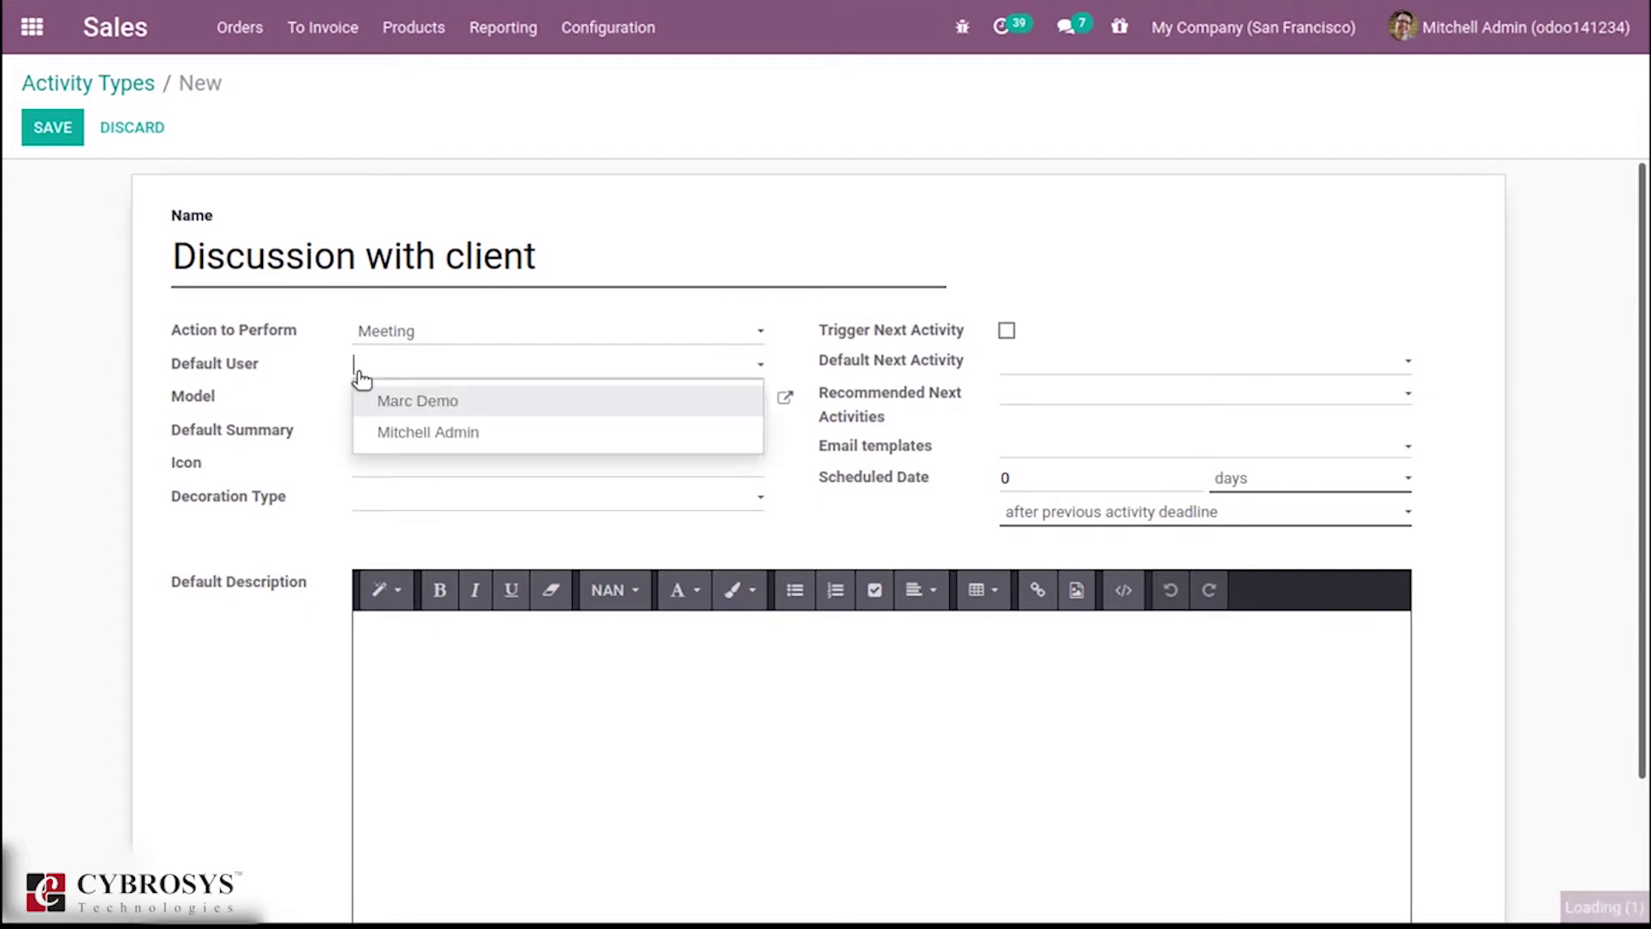
pyautogui.click(398, 432)
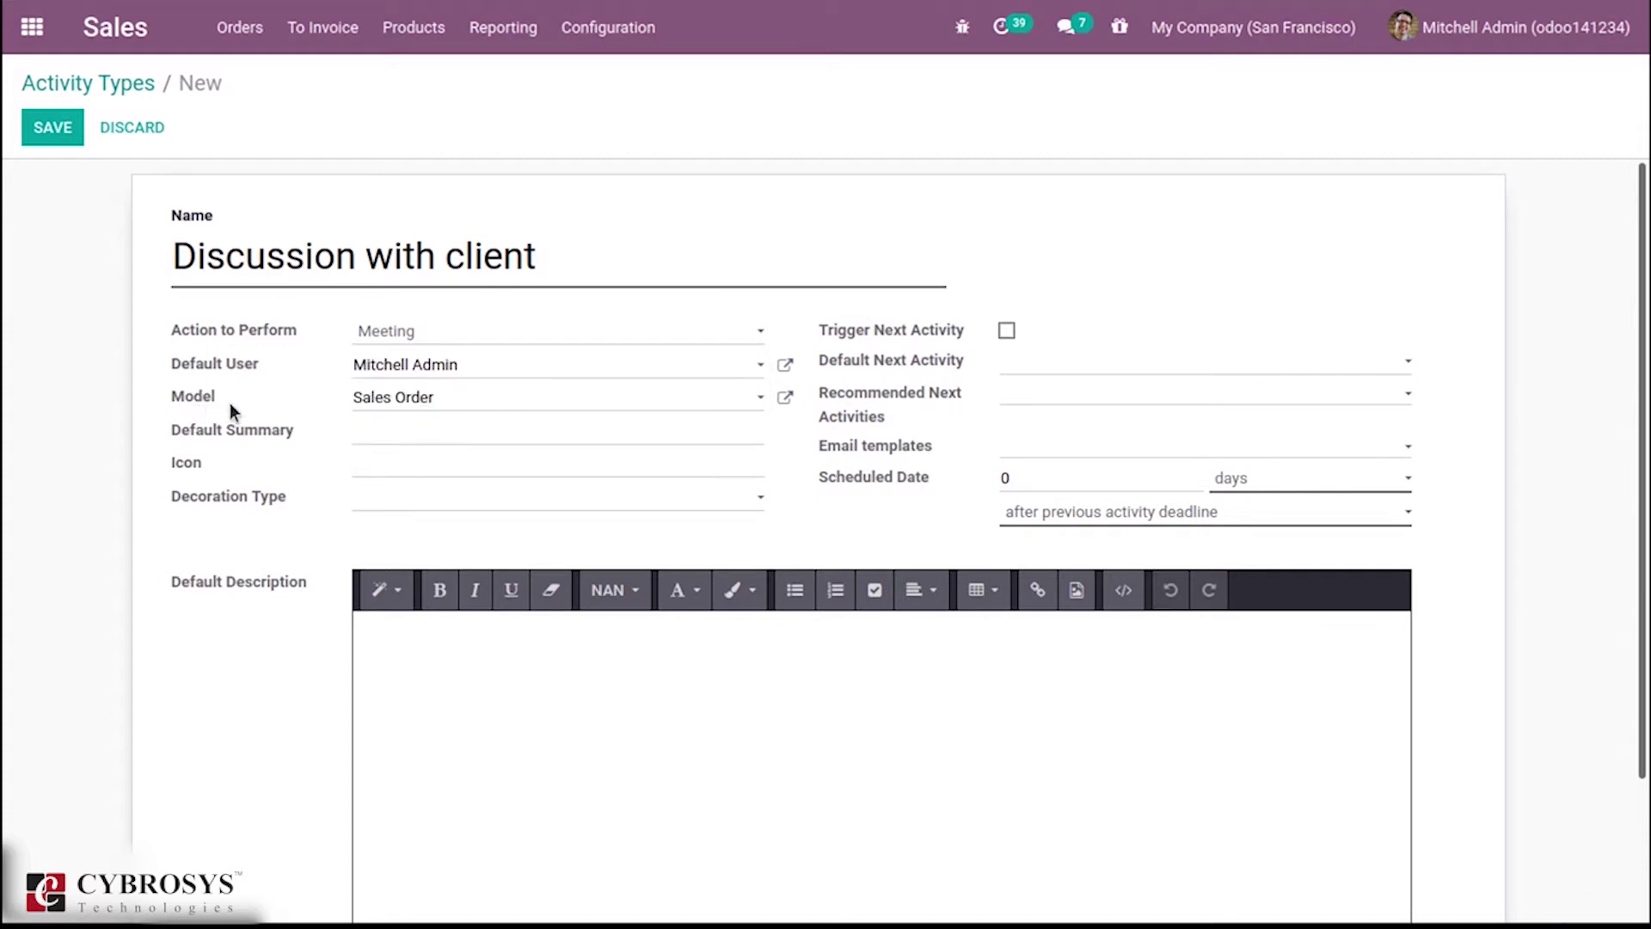
# Enter "Discussion with client for selling Deskpad" as the activity type's default summary.
pyautogui.moveTo(188, 395)
pyautogui.moveTo(198, 434)
pyautogui.click(357, 427)
pyautogui.write('M')
pyautogui.press('BackSpace')
pyautogui.write('Discussion with client sales')
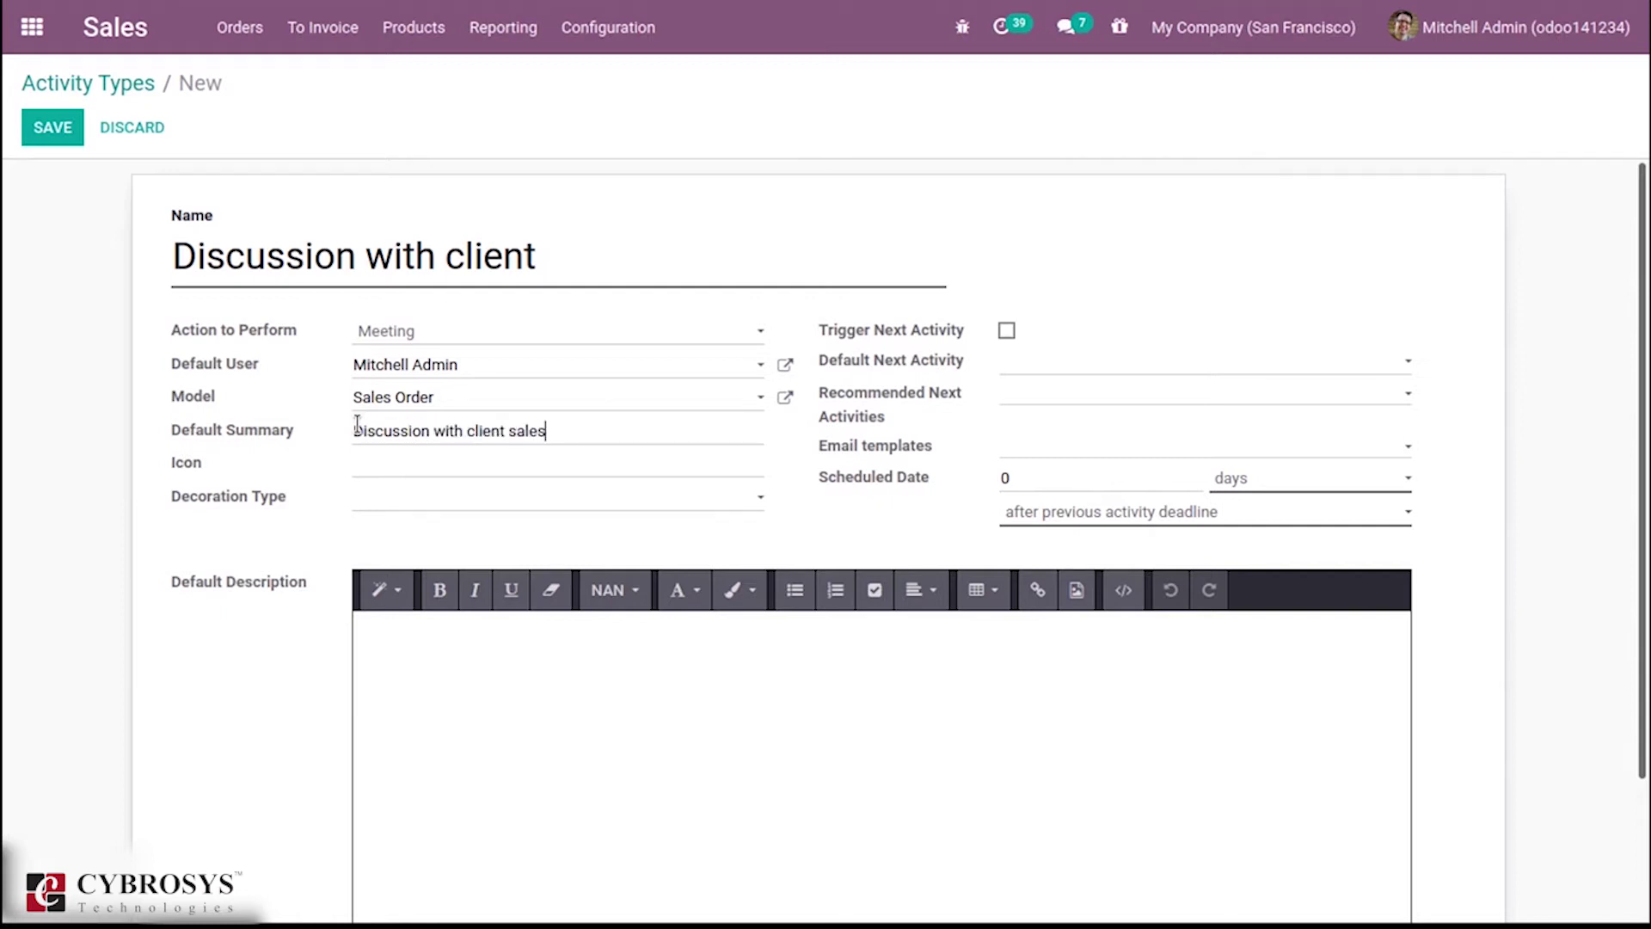
pyautogui.press('BackSpace')
pyautogui.press('BackSpace')
pyautogui.press('BackSpace')
pyautogui.press('BackSpace')
pyautogui.press('BackSpace')
pyautogui.write('for ')
pyautogui.write('Sale')
pyautogui.write(' or')
pyautogui.write('der')
pyautogui.press('BackSpace')
pyautogui.press('BackSpace')
pyautogui.press('BackSpace')
pyautogui.press('BackSpace')
pyautogui.press('BackSpace')
pyautogui.press('BackSpace')
pyautogui.press('BackSpace')
pyautogui.write('ing')
pyautogui.press('BackSpace')
pyautogui.press('BackSpace')
pyautogui.press('BackSpace')
pyautogui.press('BackSpace')
pyautogui.press('BackSpace')
pyautogui.press('BackSpace')
pyautogui.write('selling')
pyautogui.press('BackSpace')
pyautogui.write('Deskpad')
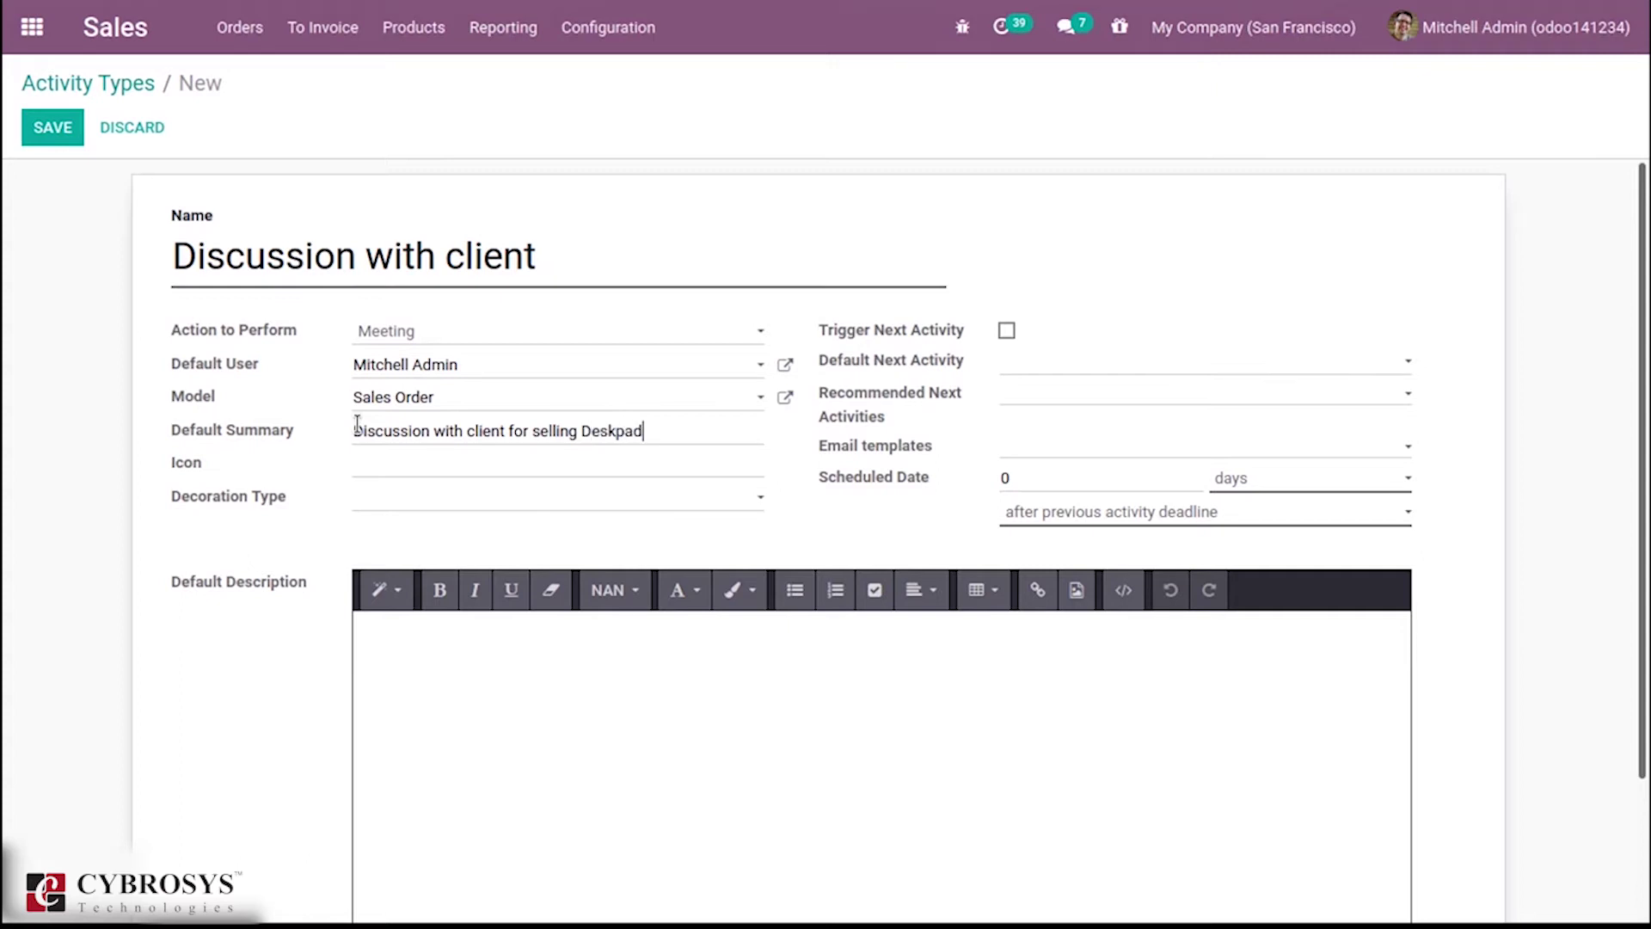
# Review the Icon field and the available Decoration Type options, leaving both empty.
pyautogui.click(424, 452)
pyautogui.moveTo(200, 461)
pyautogui.moveTo(244, 503)
pyautogui.click(711, 497)
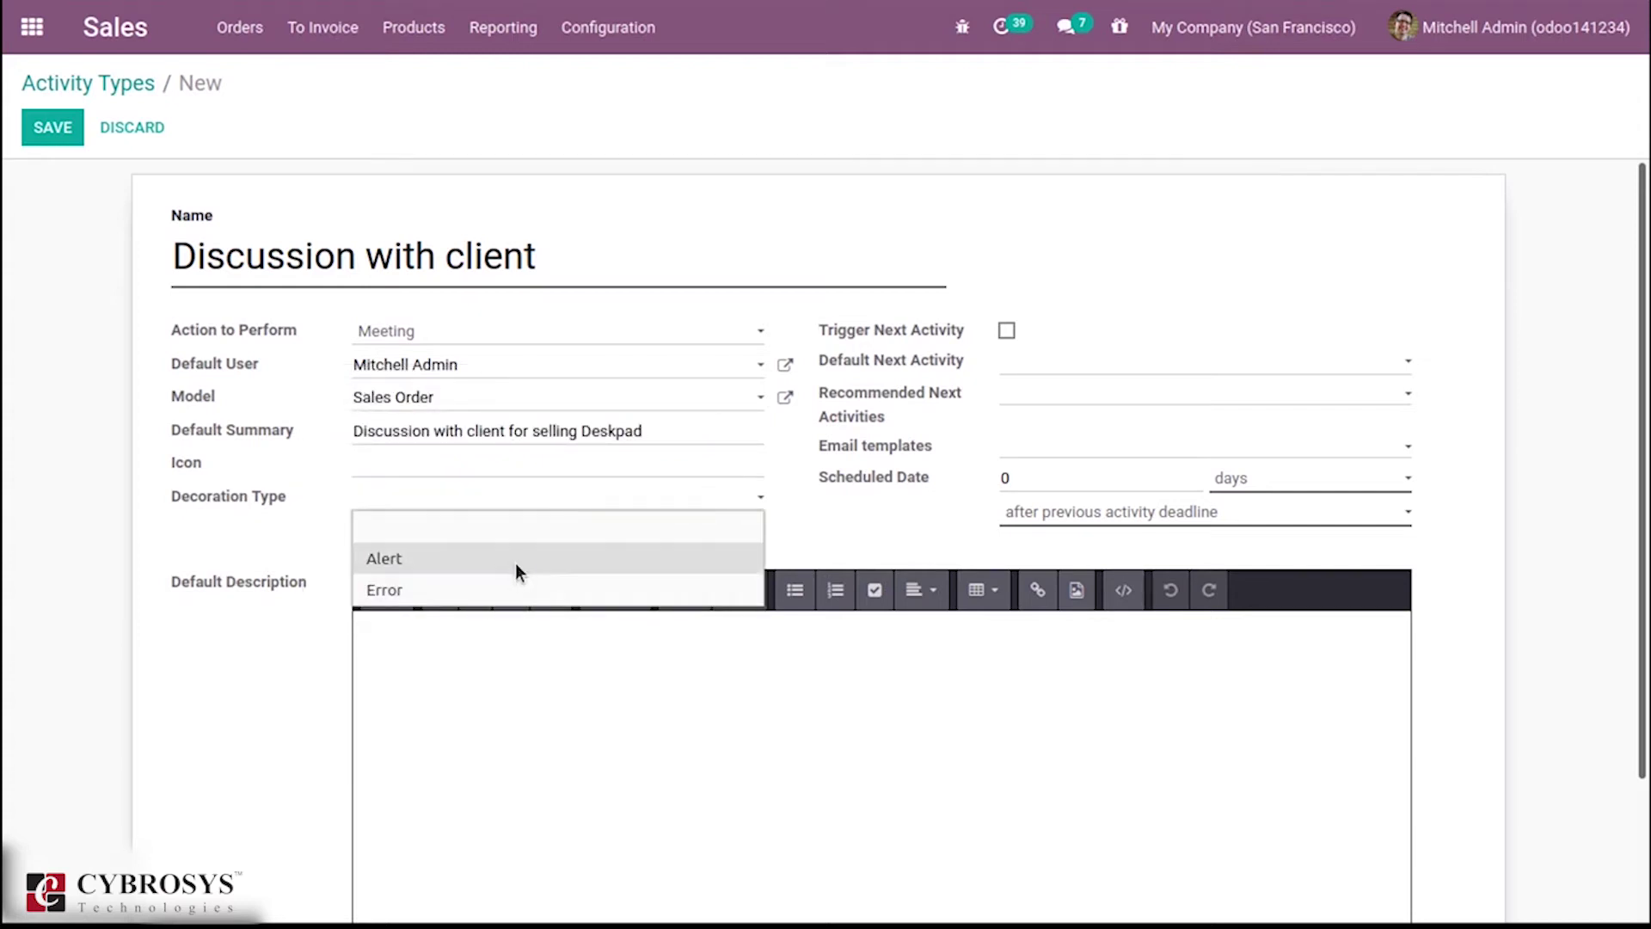
pyautogui.click(287, 531)
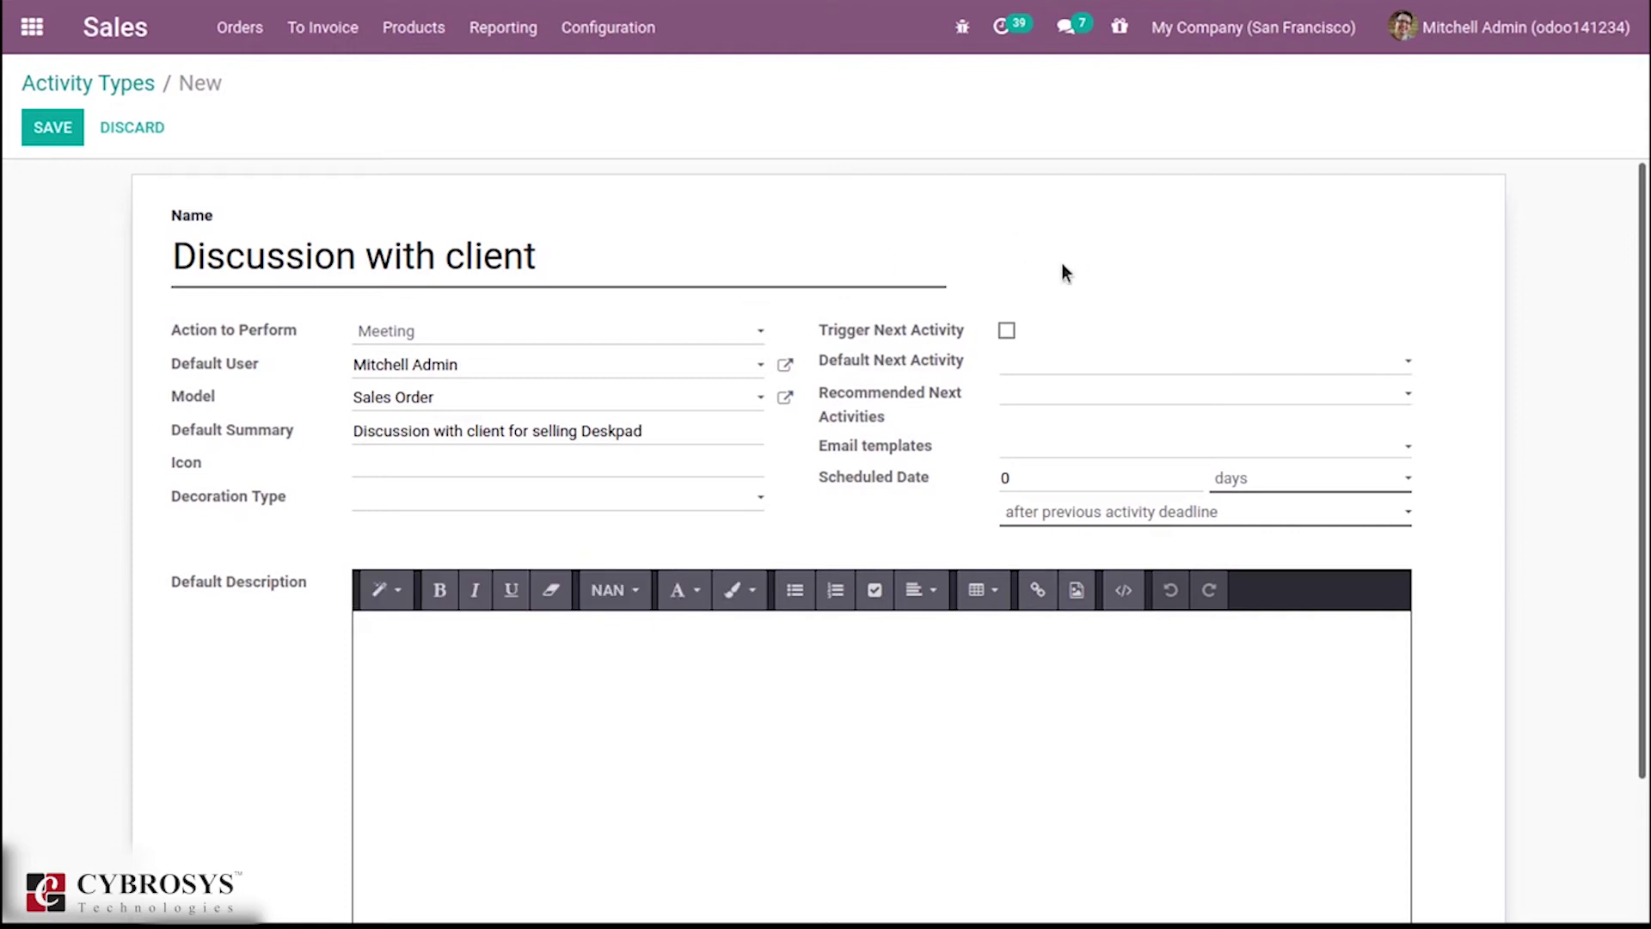
# Turn the Trigger Next Activity option on and off again.
pyautogui.moveTo(859, 332)
pyautogui.click(1006, 330)
pyautogui.click(1007, 330)
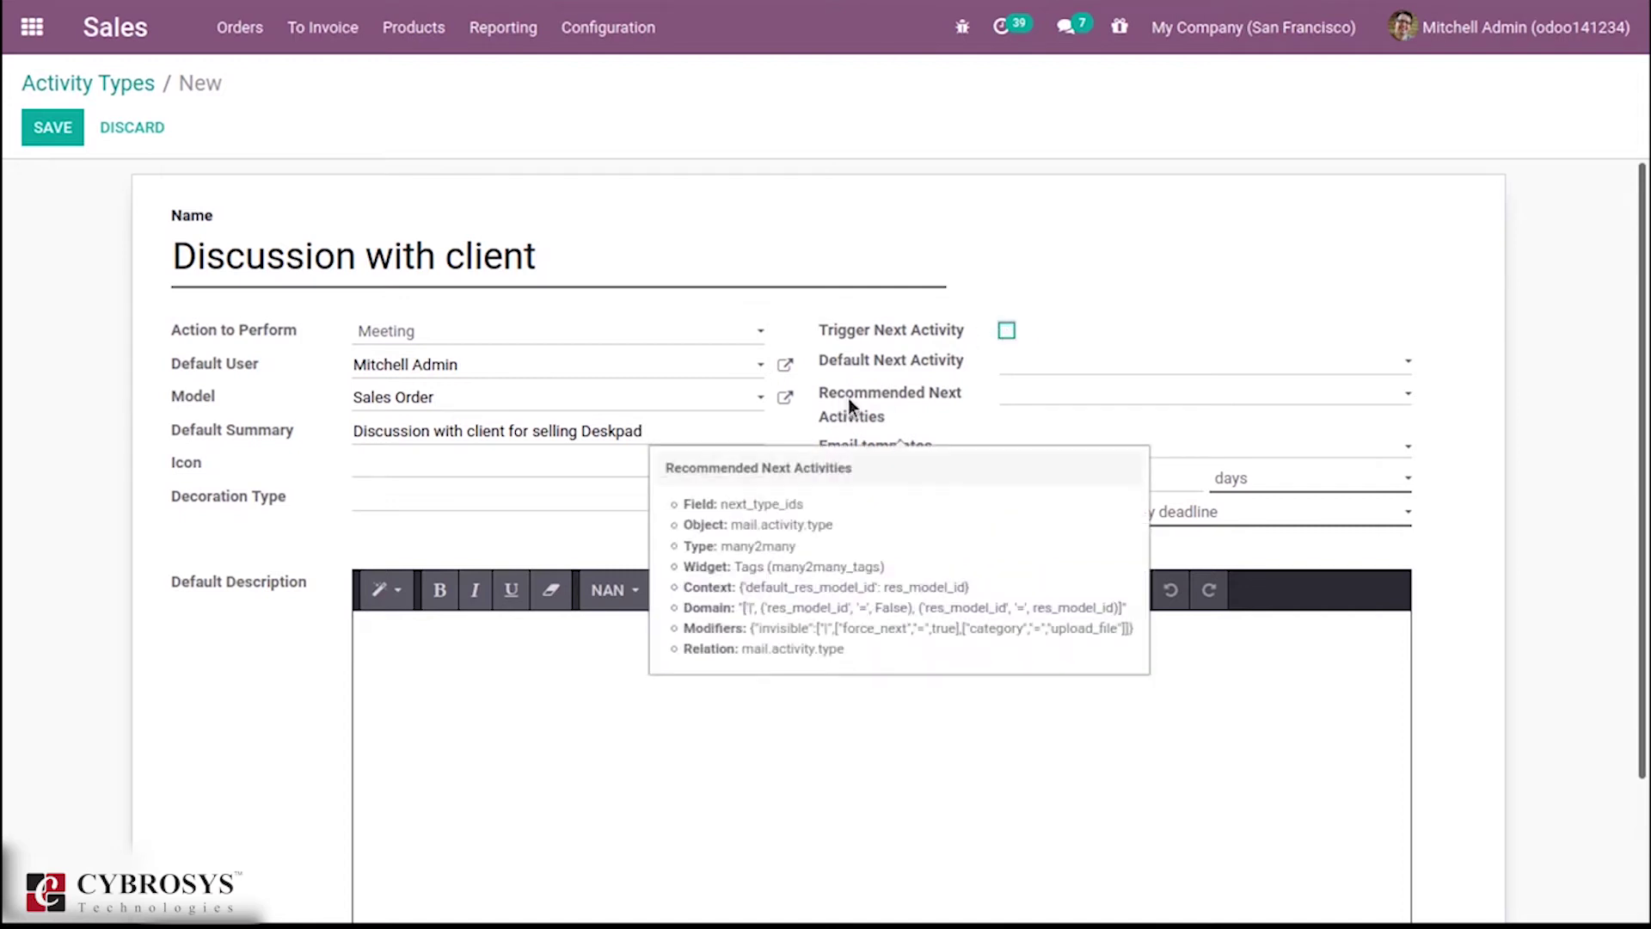
# Try Email and Order Upsell as recommended next activities and remove both.
pyautogui.click(1023, 395)
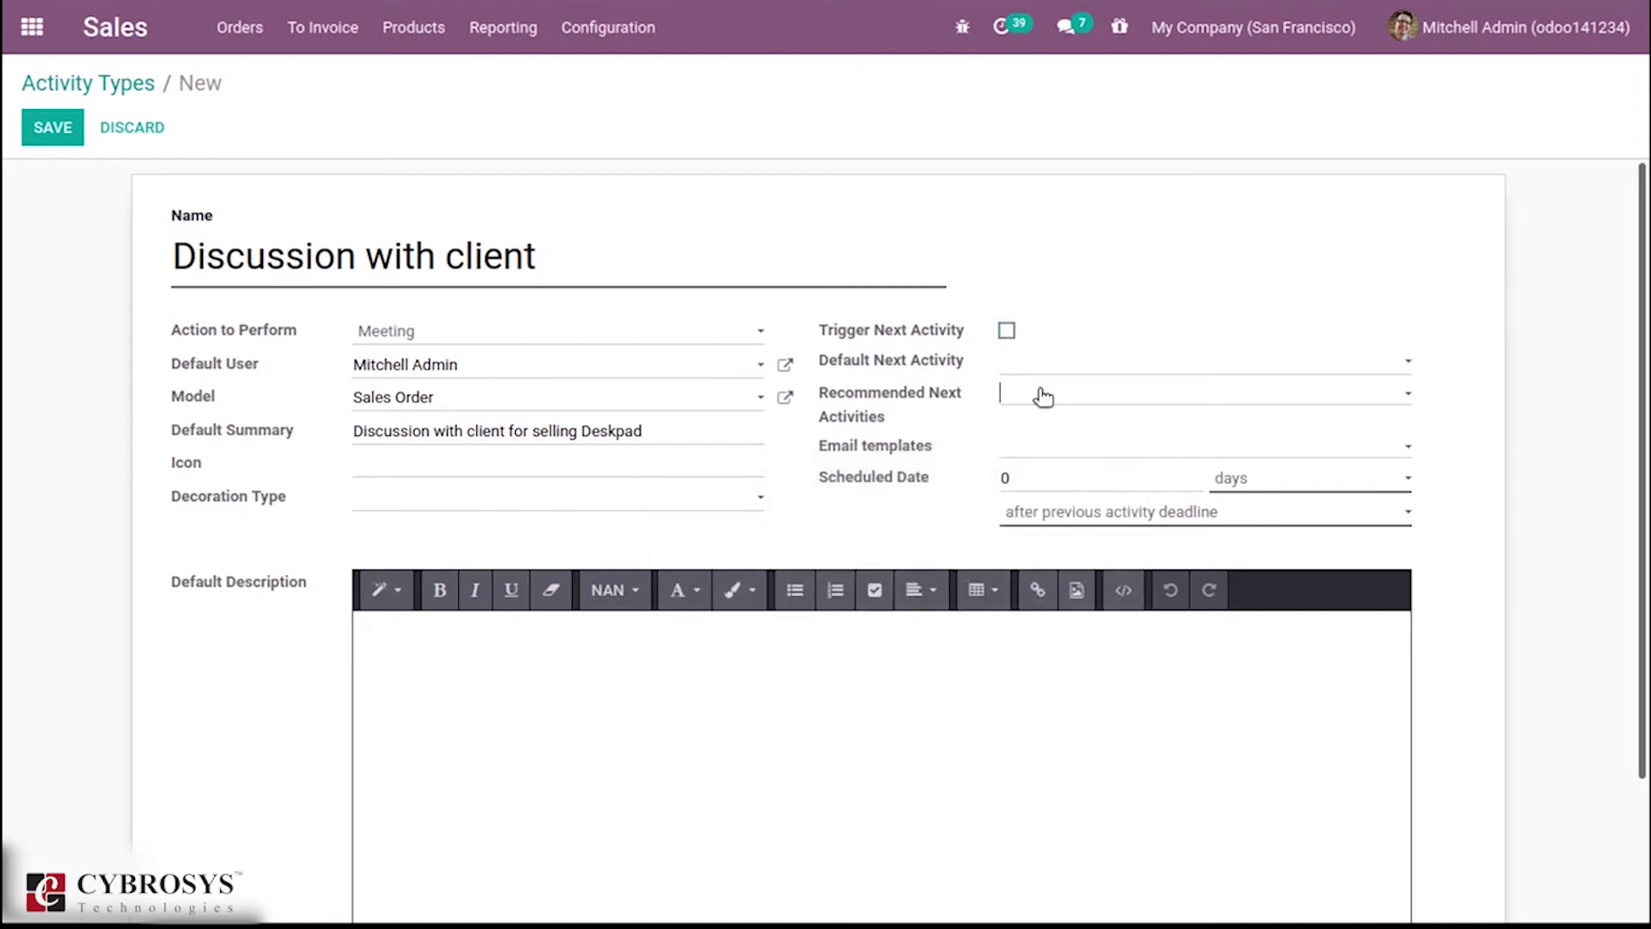
pyautogui.click(1050, 425)
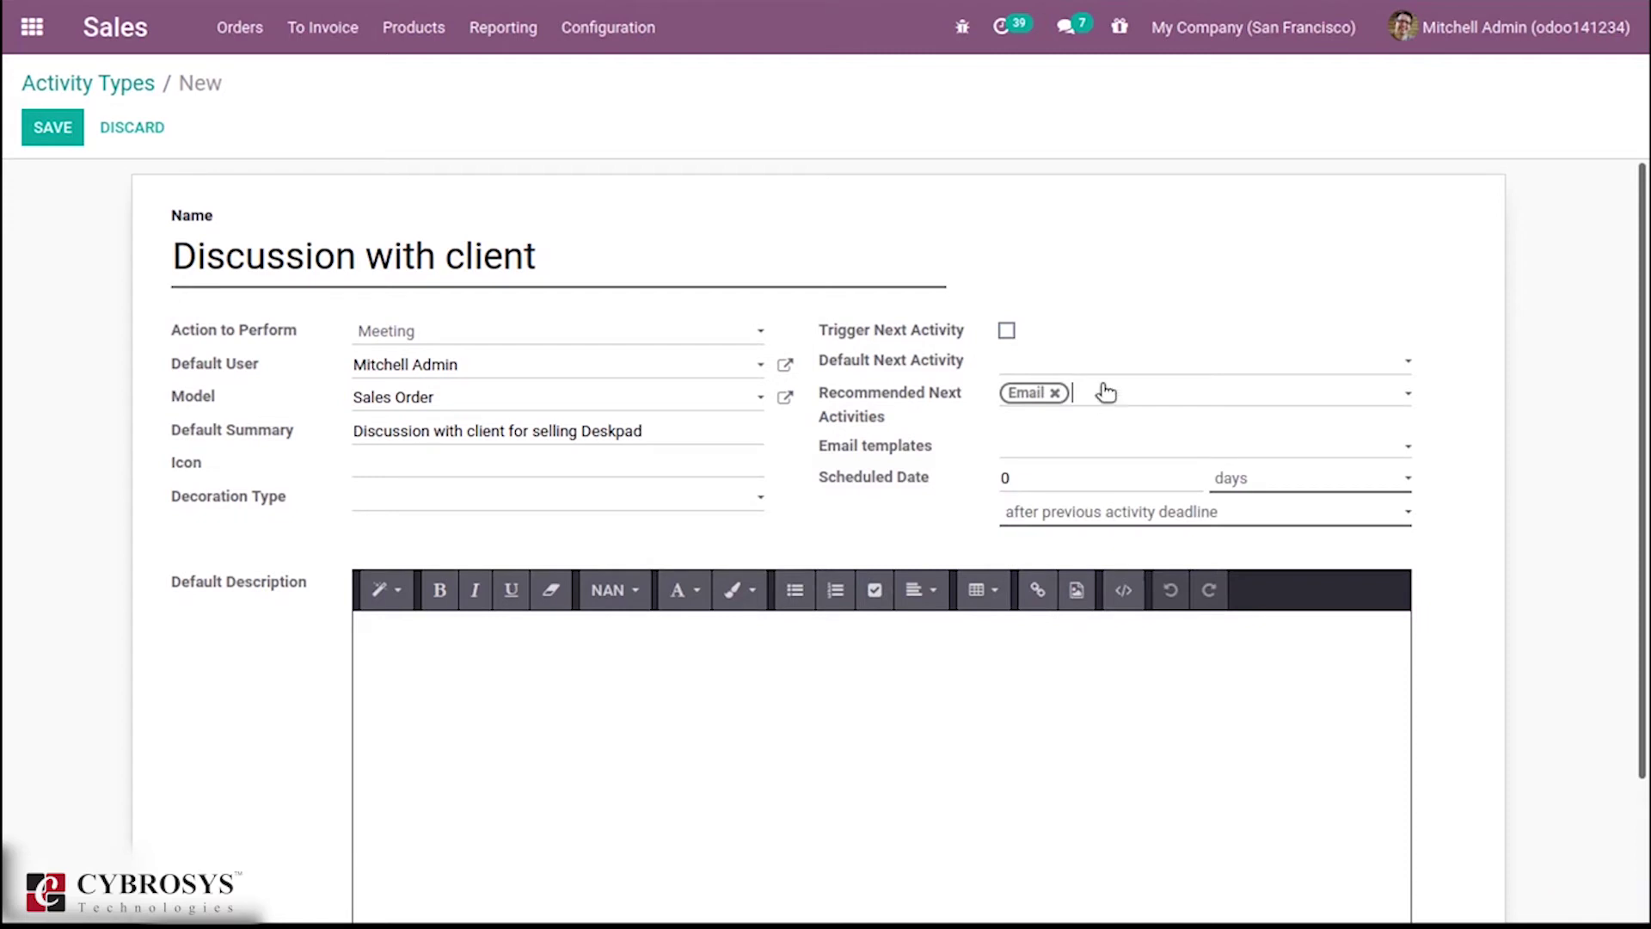
pyautogui.click(1098, 394)
pyautogui.click(1130, 486)
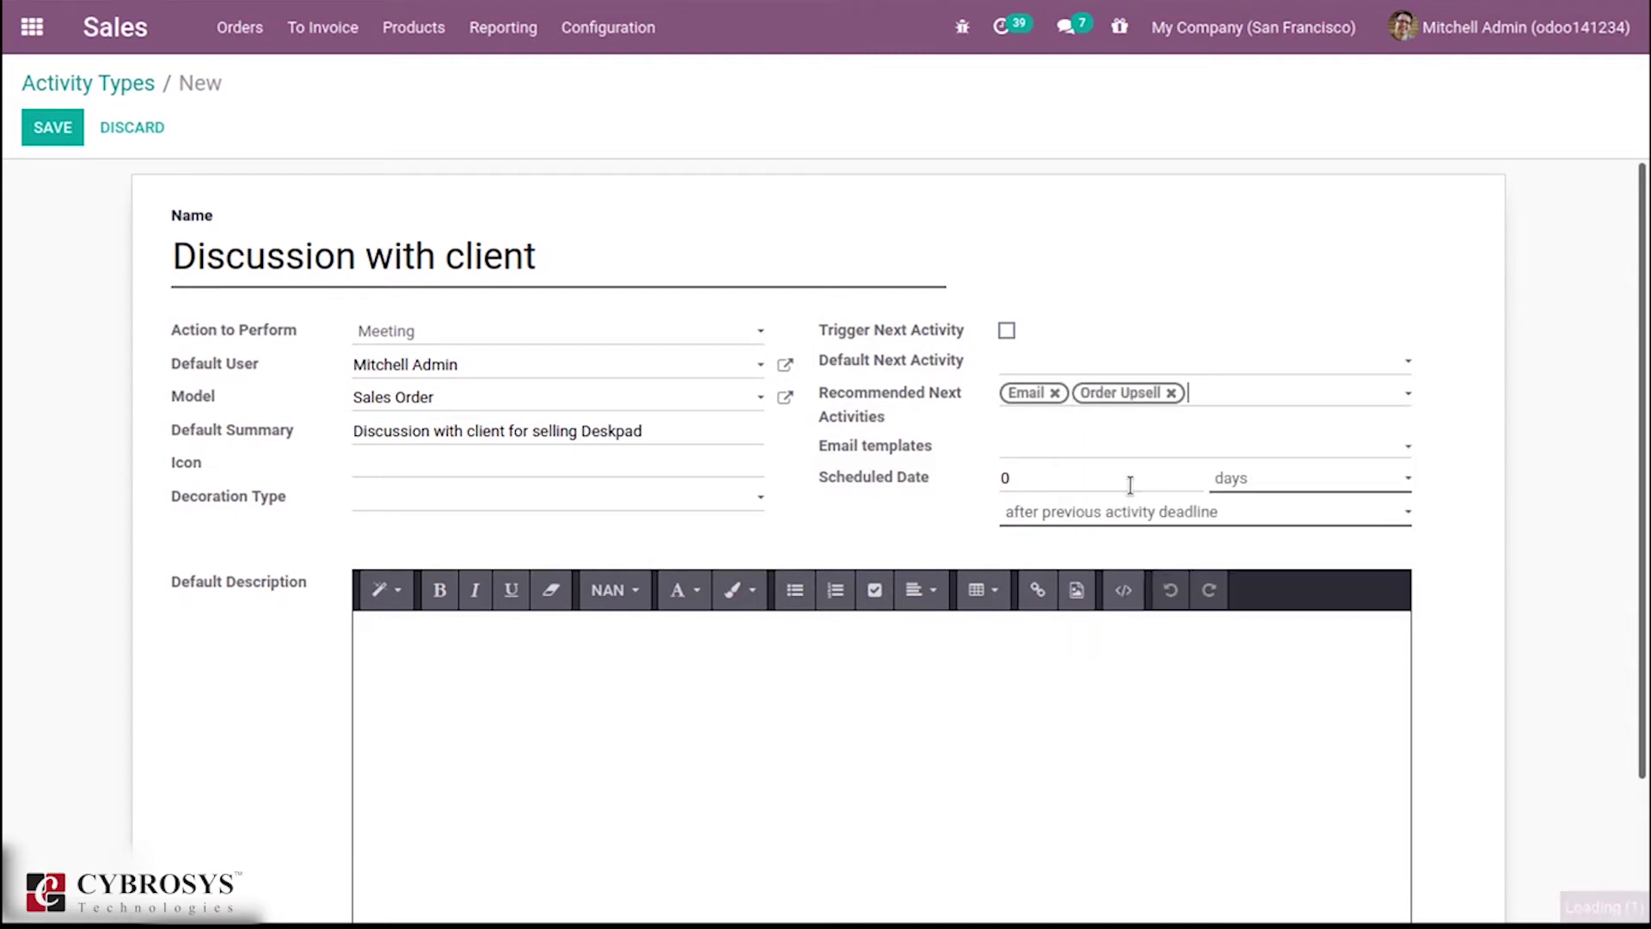
pyautogui.click(1172, 393)
pyautogui.click(1057, 393)
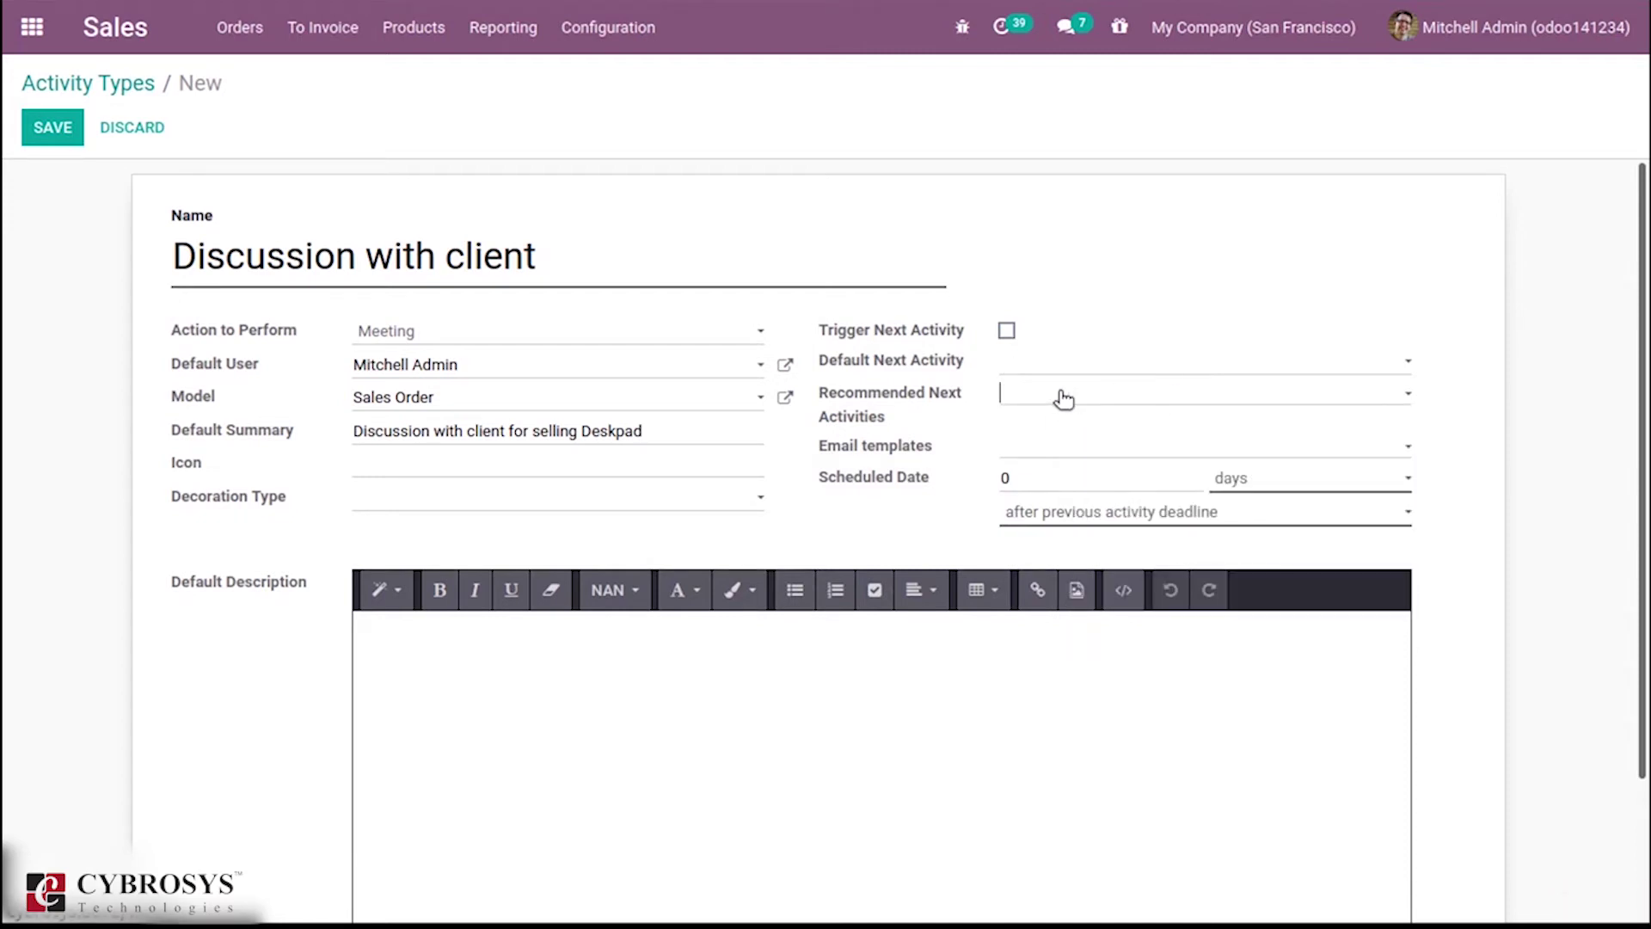
# Enable Trigger Next Activity and set the default next activity to Call.
pyautogui.click(1006, 332)
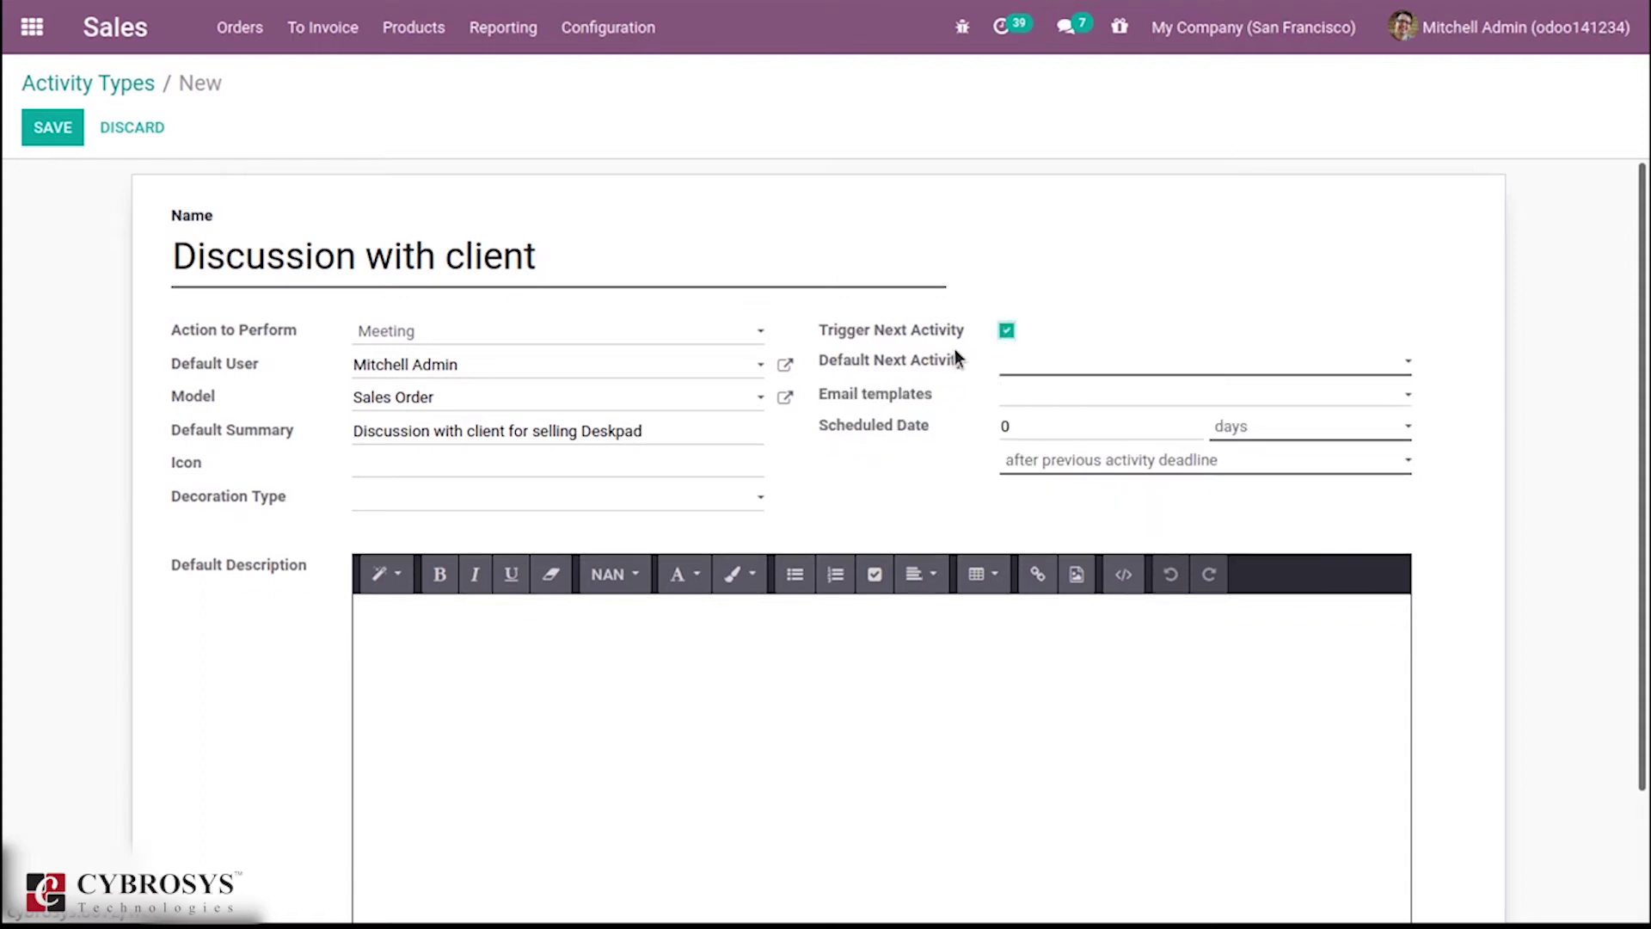
pyautogui.moveTo(962, 360)
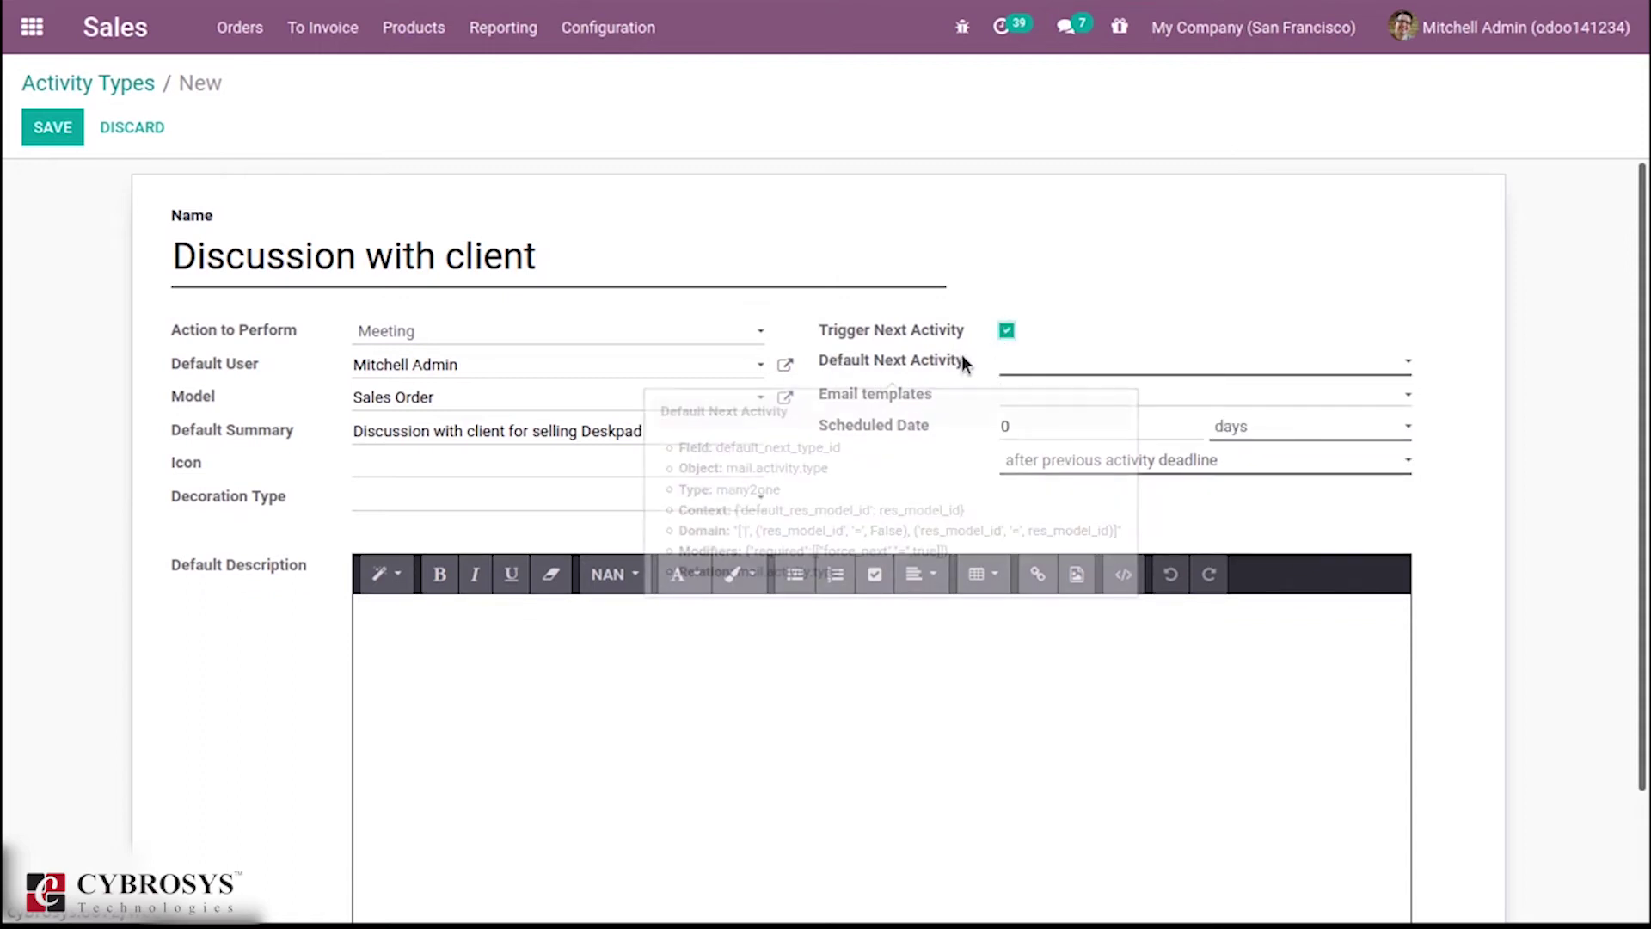
pyautogui.click(1054, 370)
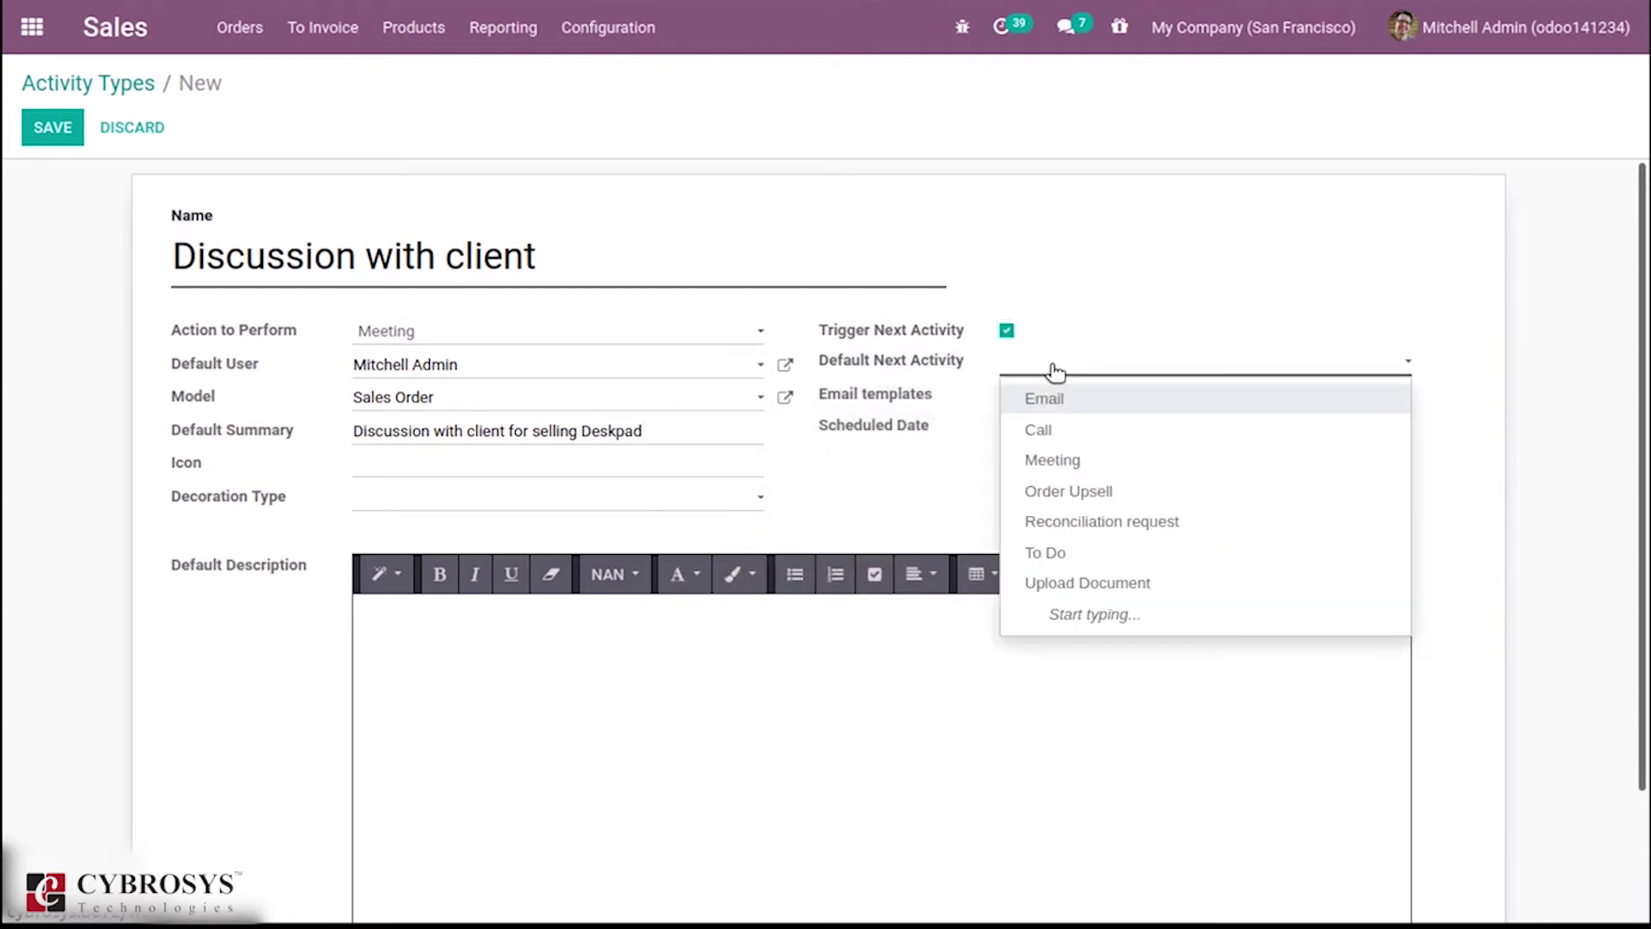
pyautogui.click(1081, 432)
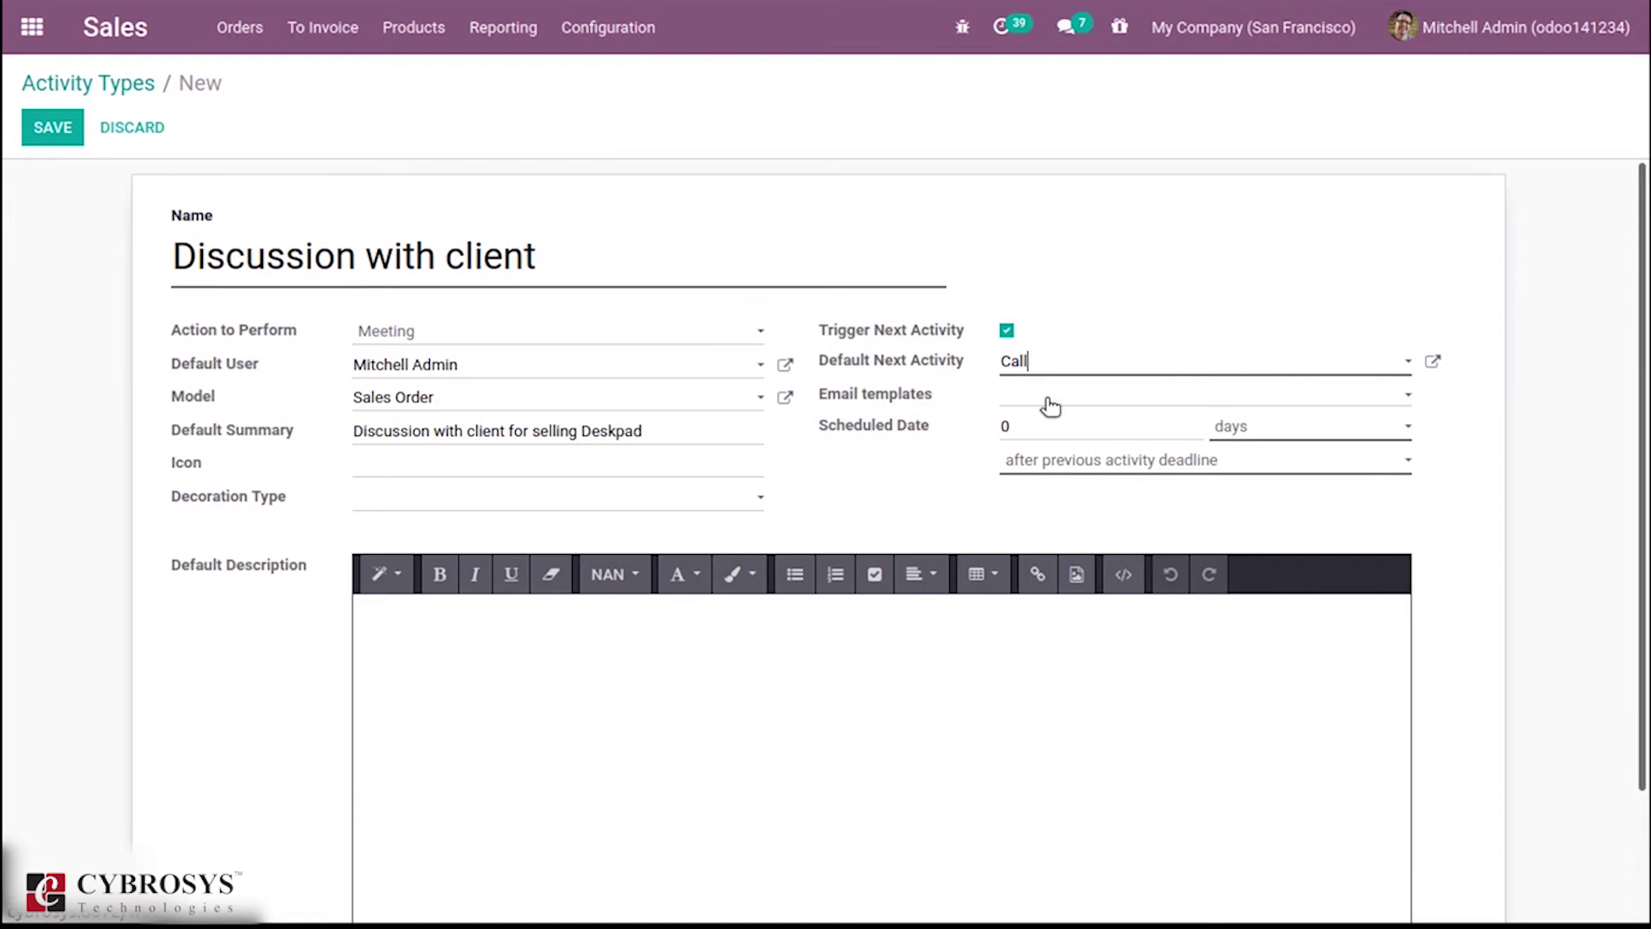
# Leave the email templates empty, schedule the next activity 1 day after the previous activity deadline, and save the activity type.
pyautogui.click(1050, 406)
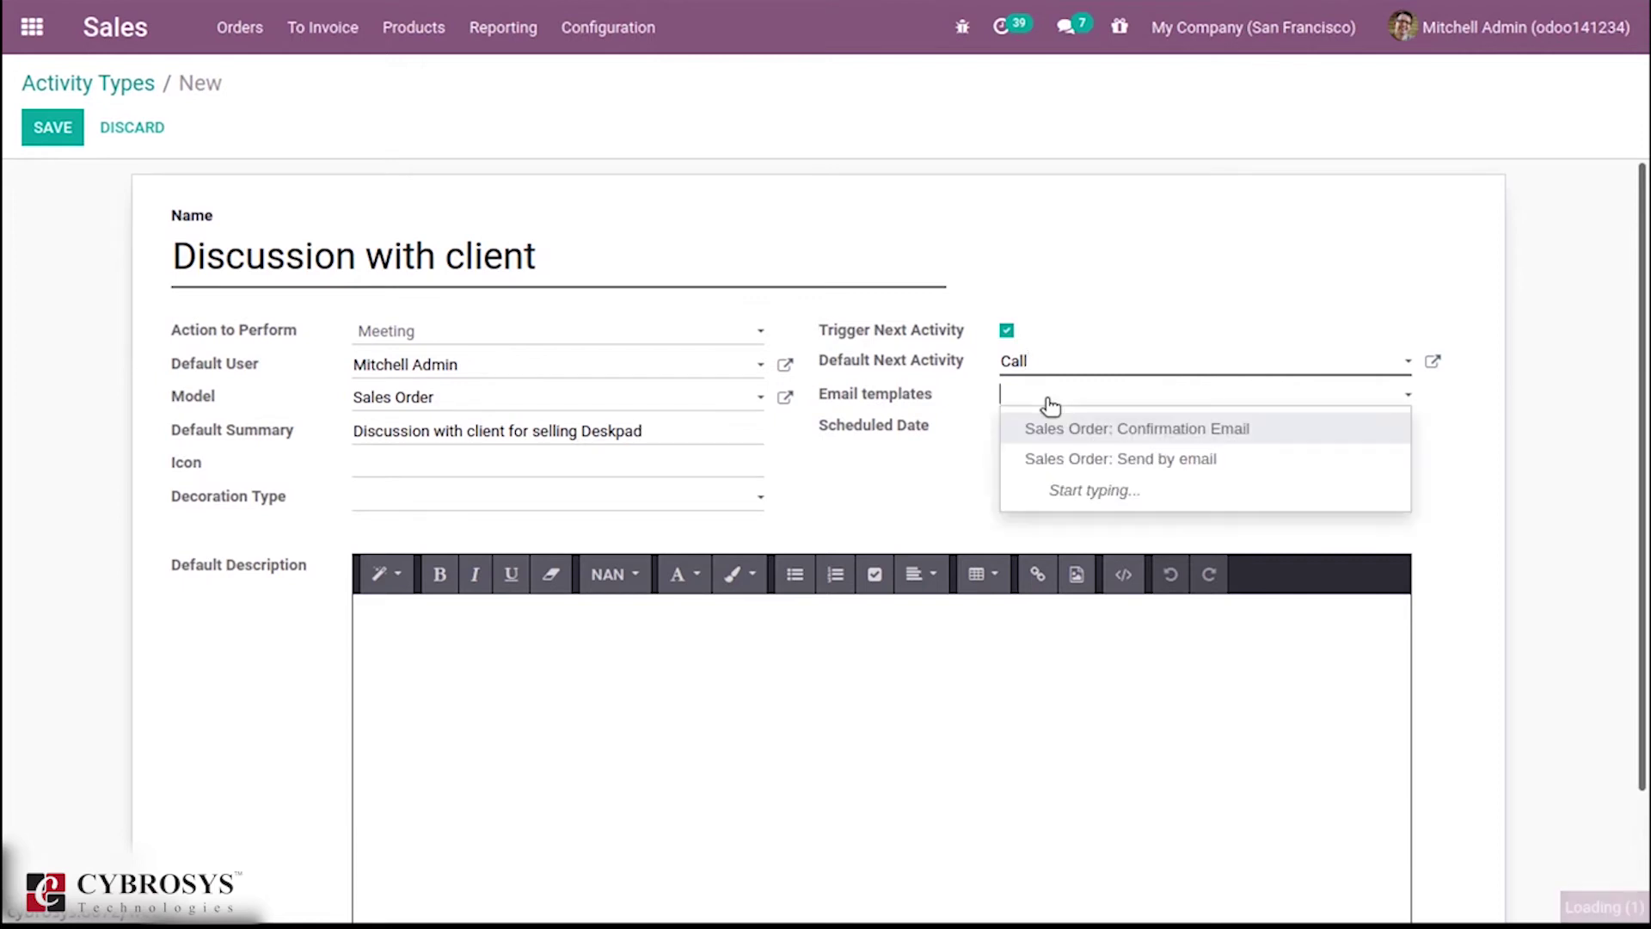
pyautogui.click(969, 416)
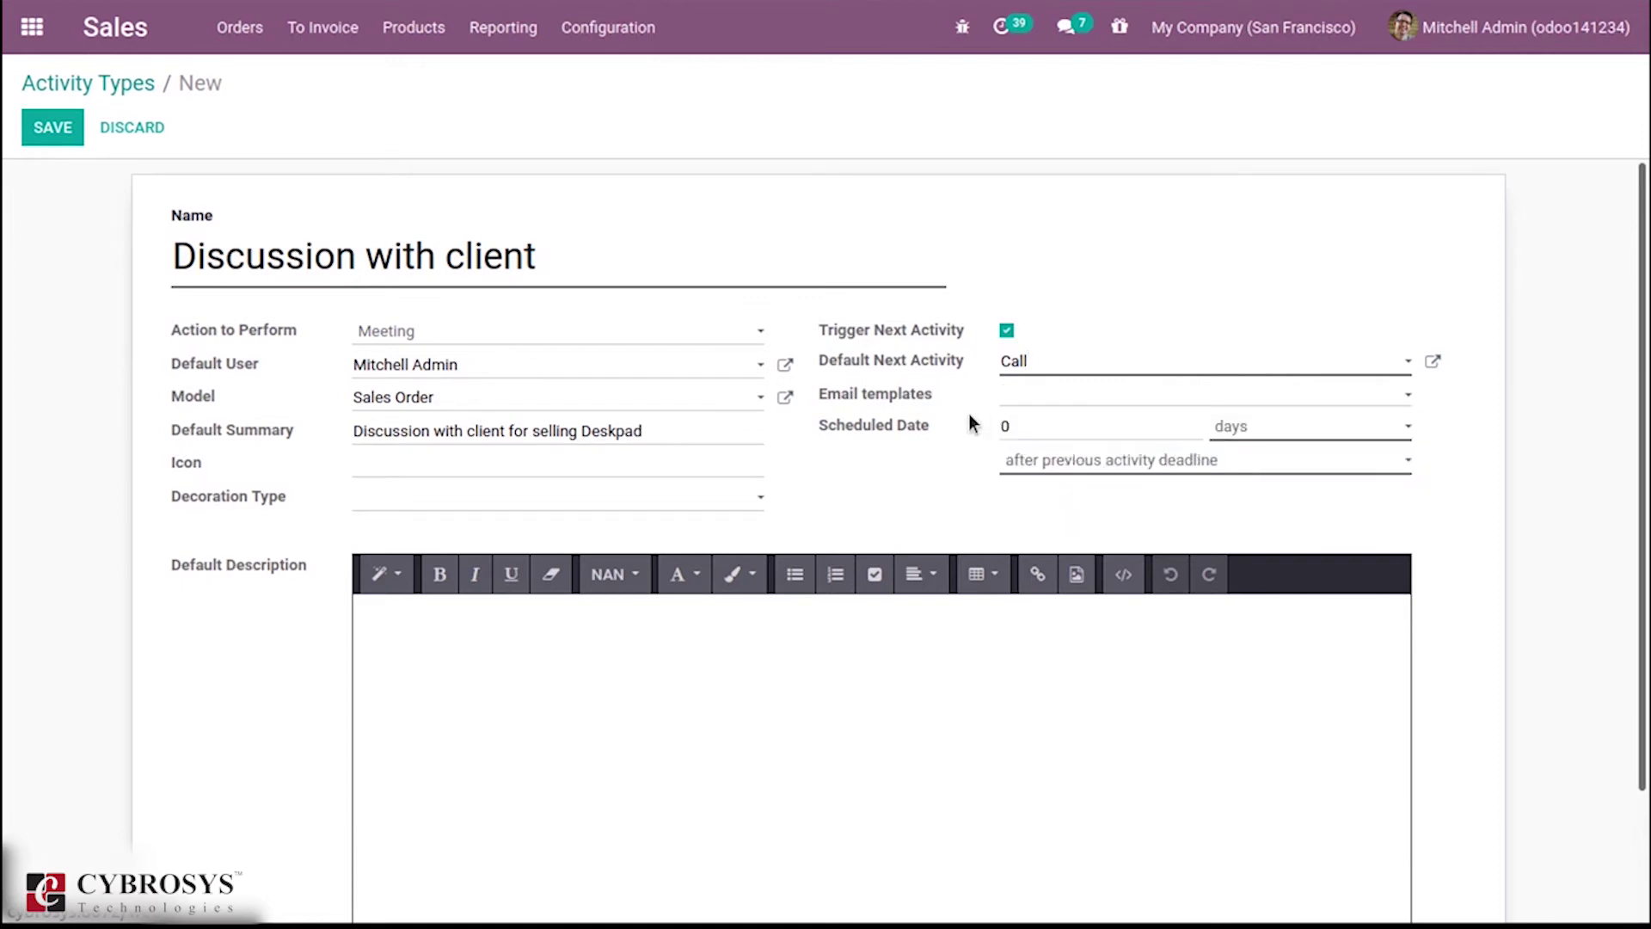
pyautogui.moveTo(894, 424)
pyautogui.press('BackSpace')
pyautogui.write('1')
pyautogui.click(1265, 437)
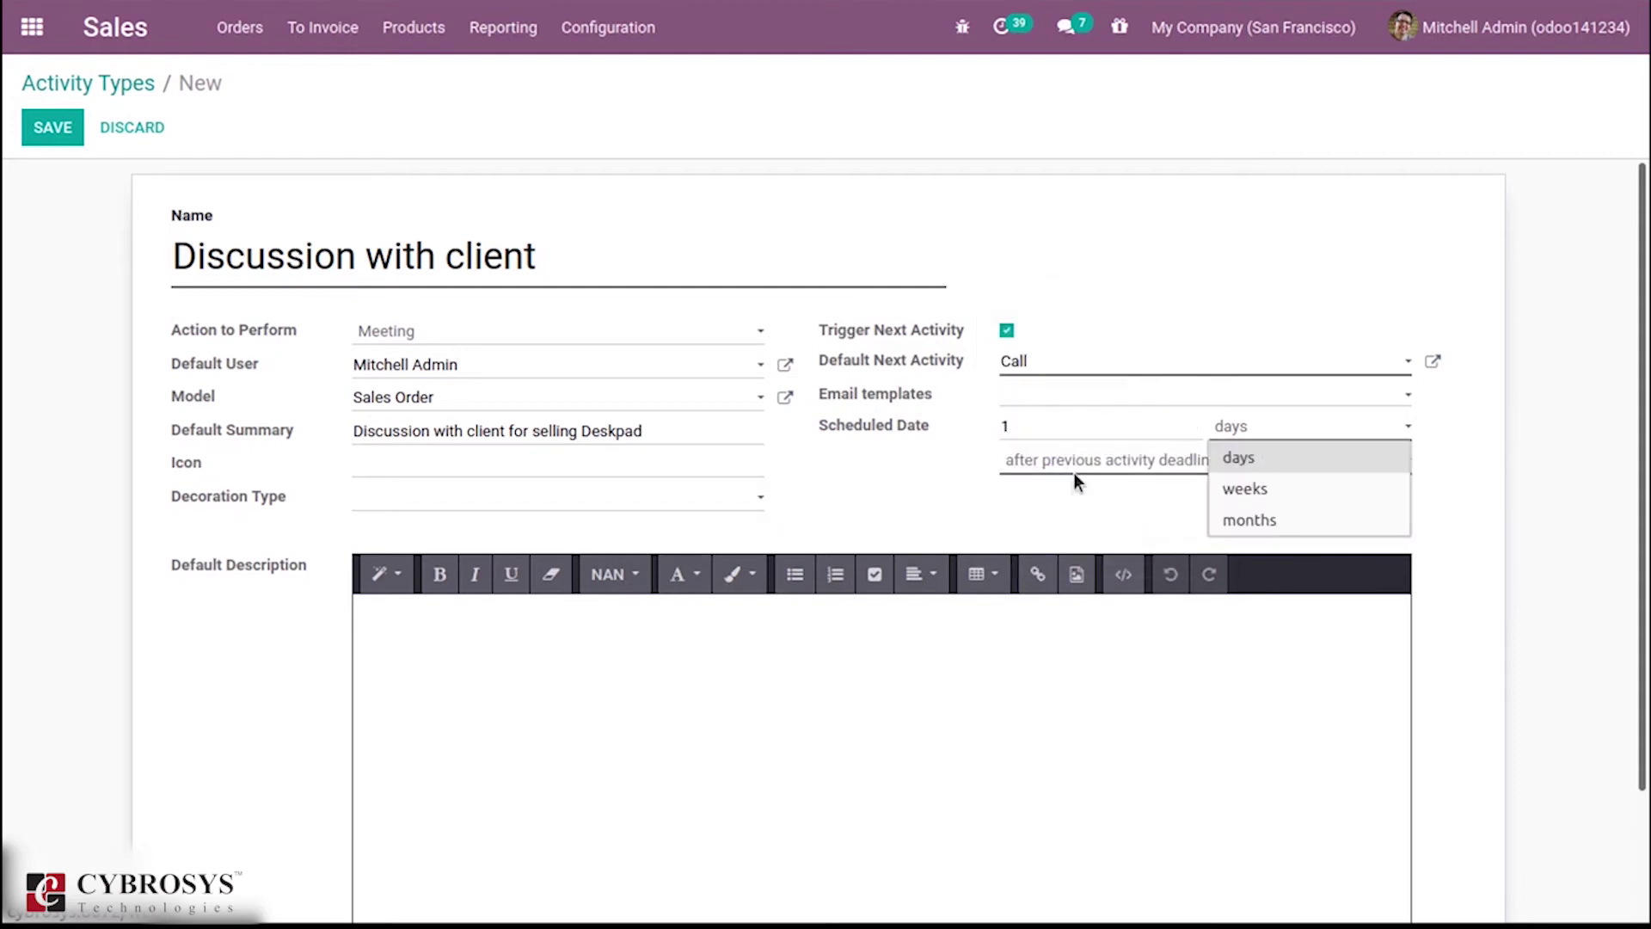
pyautogui.click(1025, 459)
pyautogui.click(1024, 459)
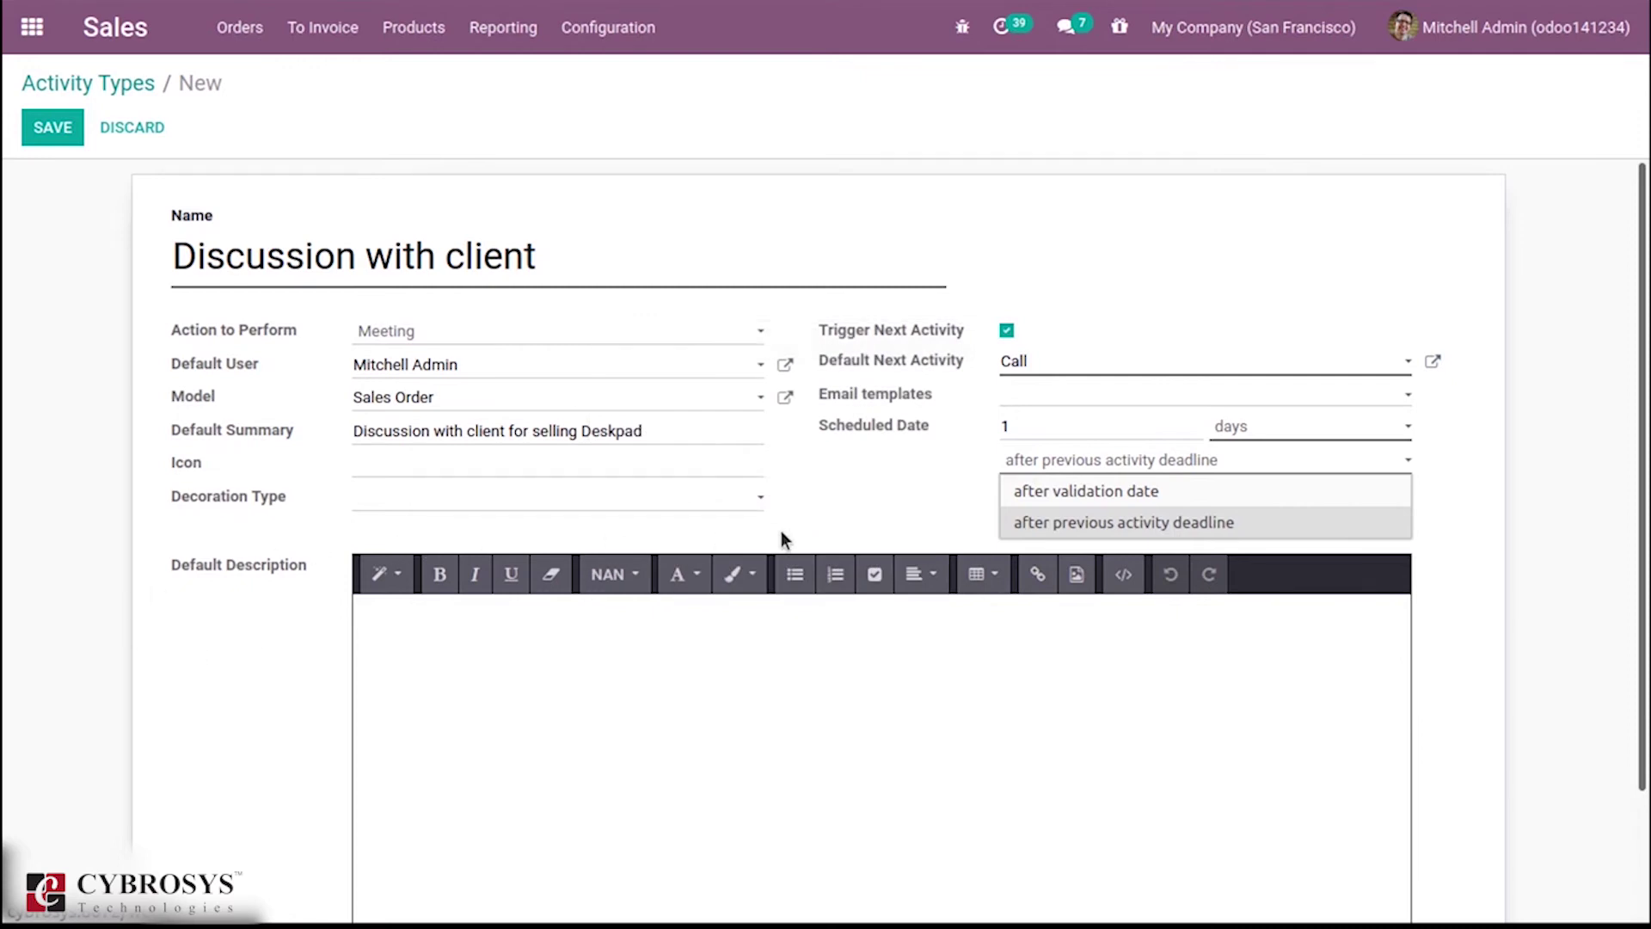
pyautogui.click(890, 525)
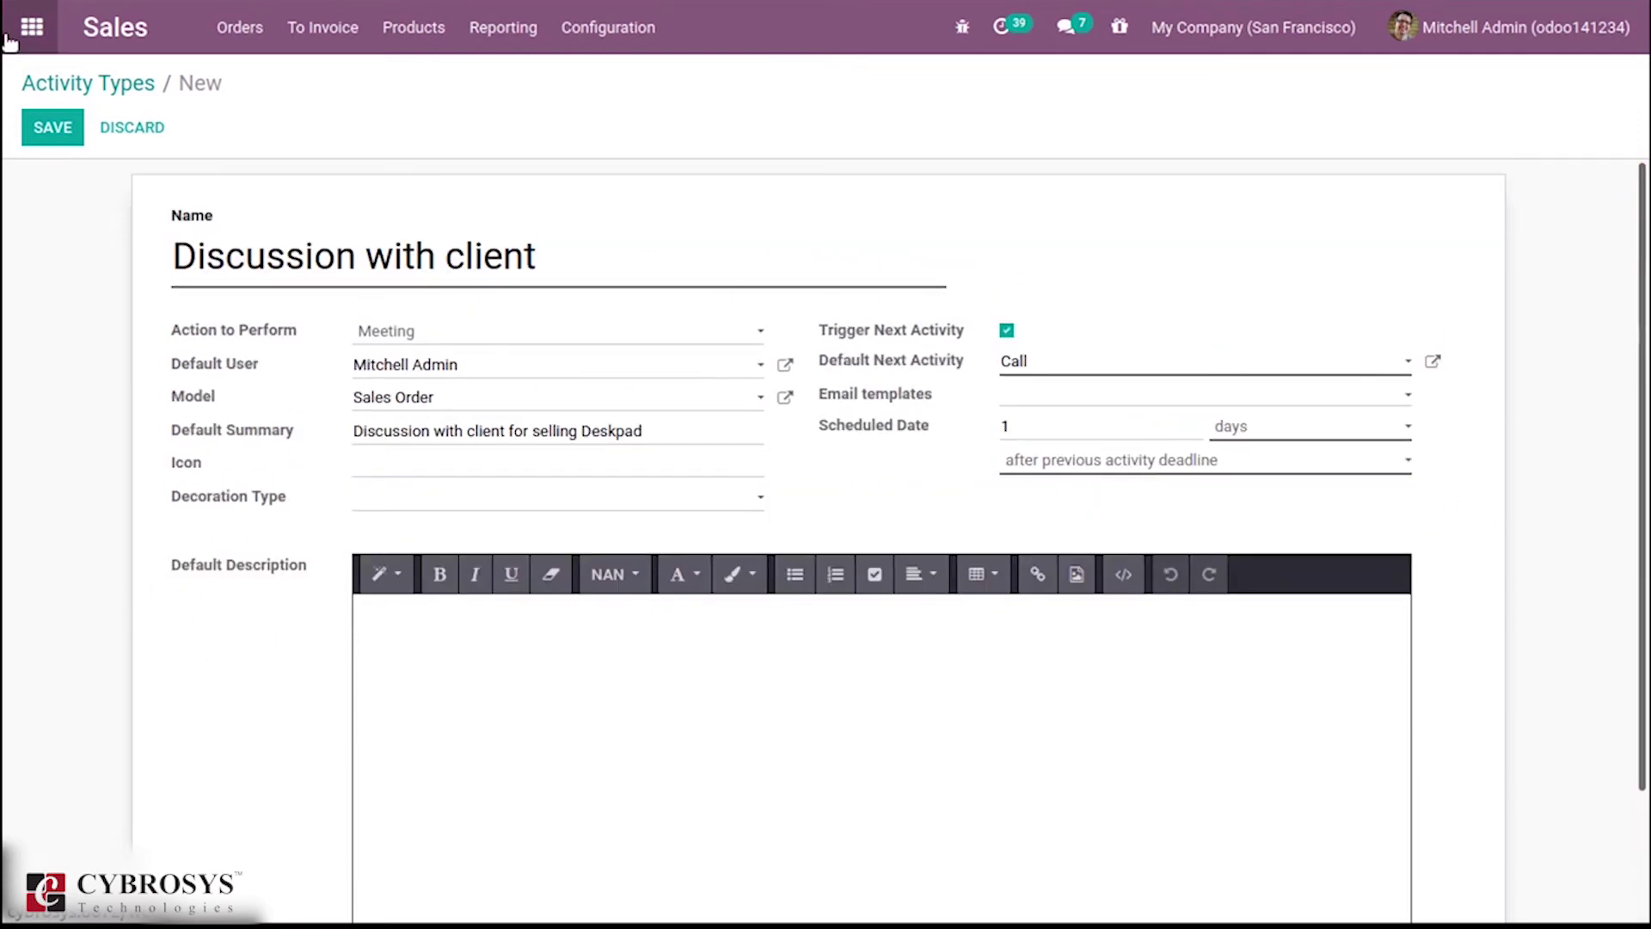
pyautogui.click(47, 139)
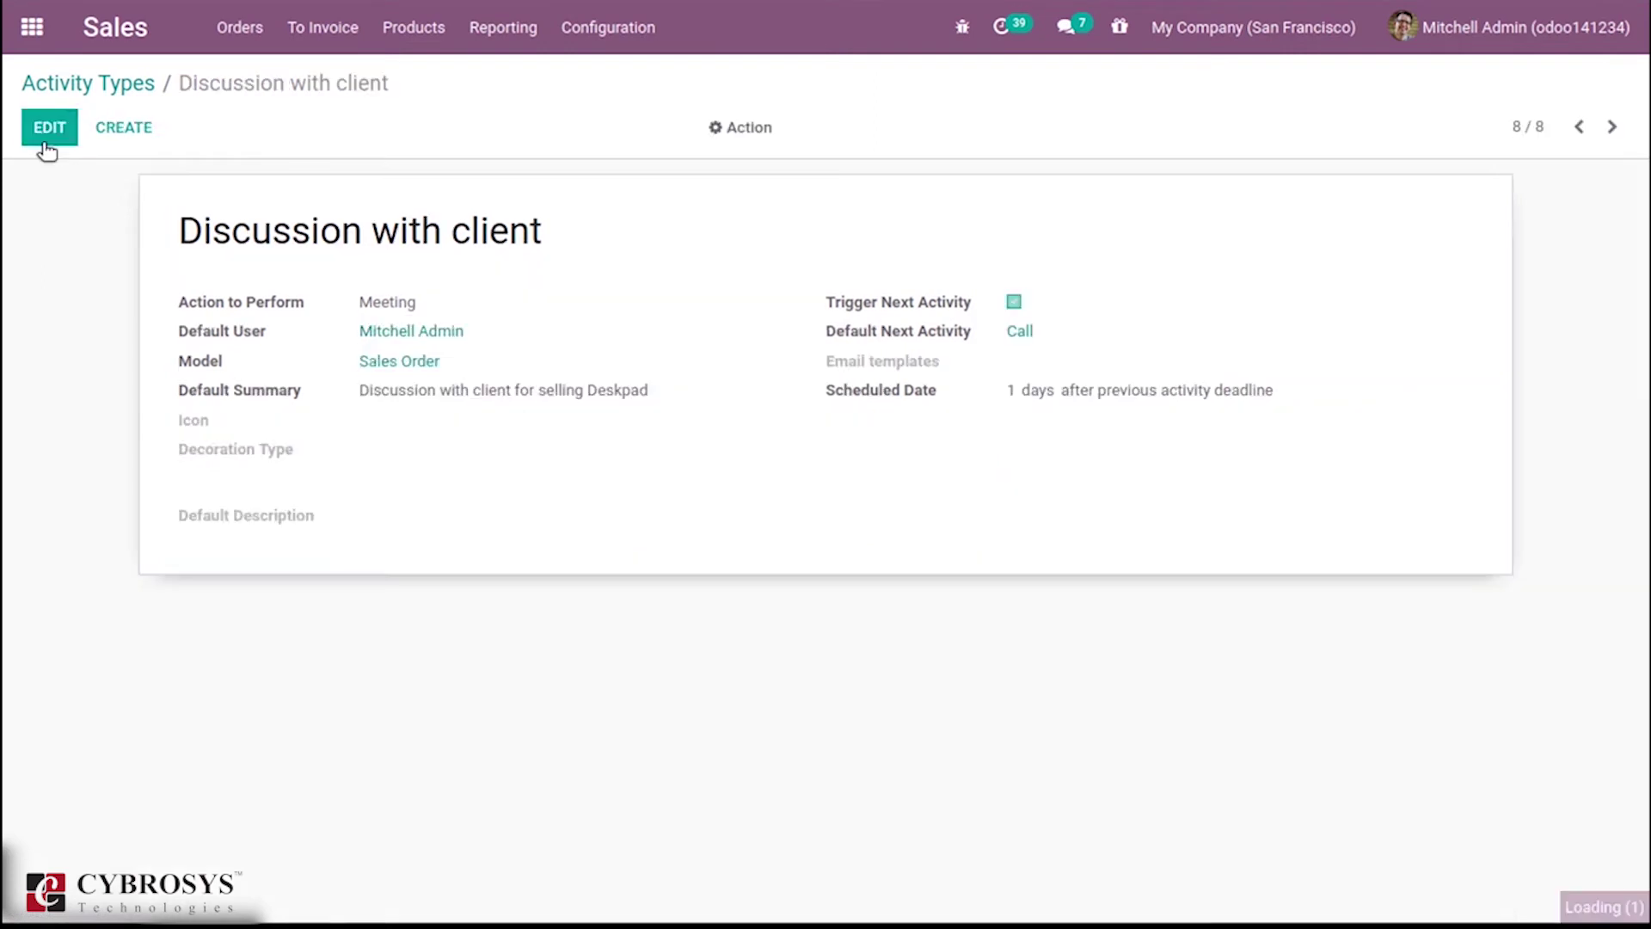
pyautogui.click(93, 80)
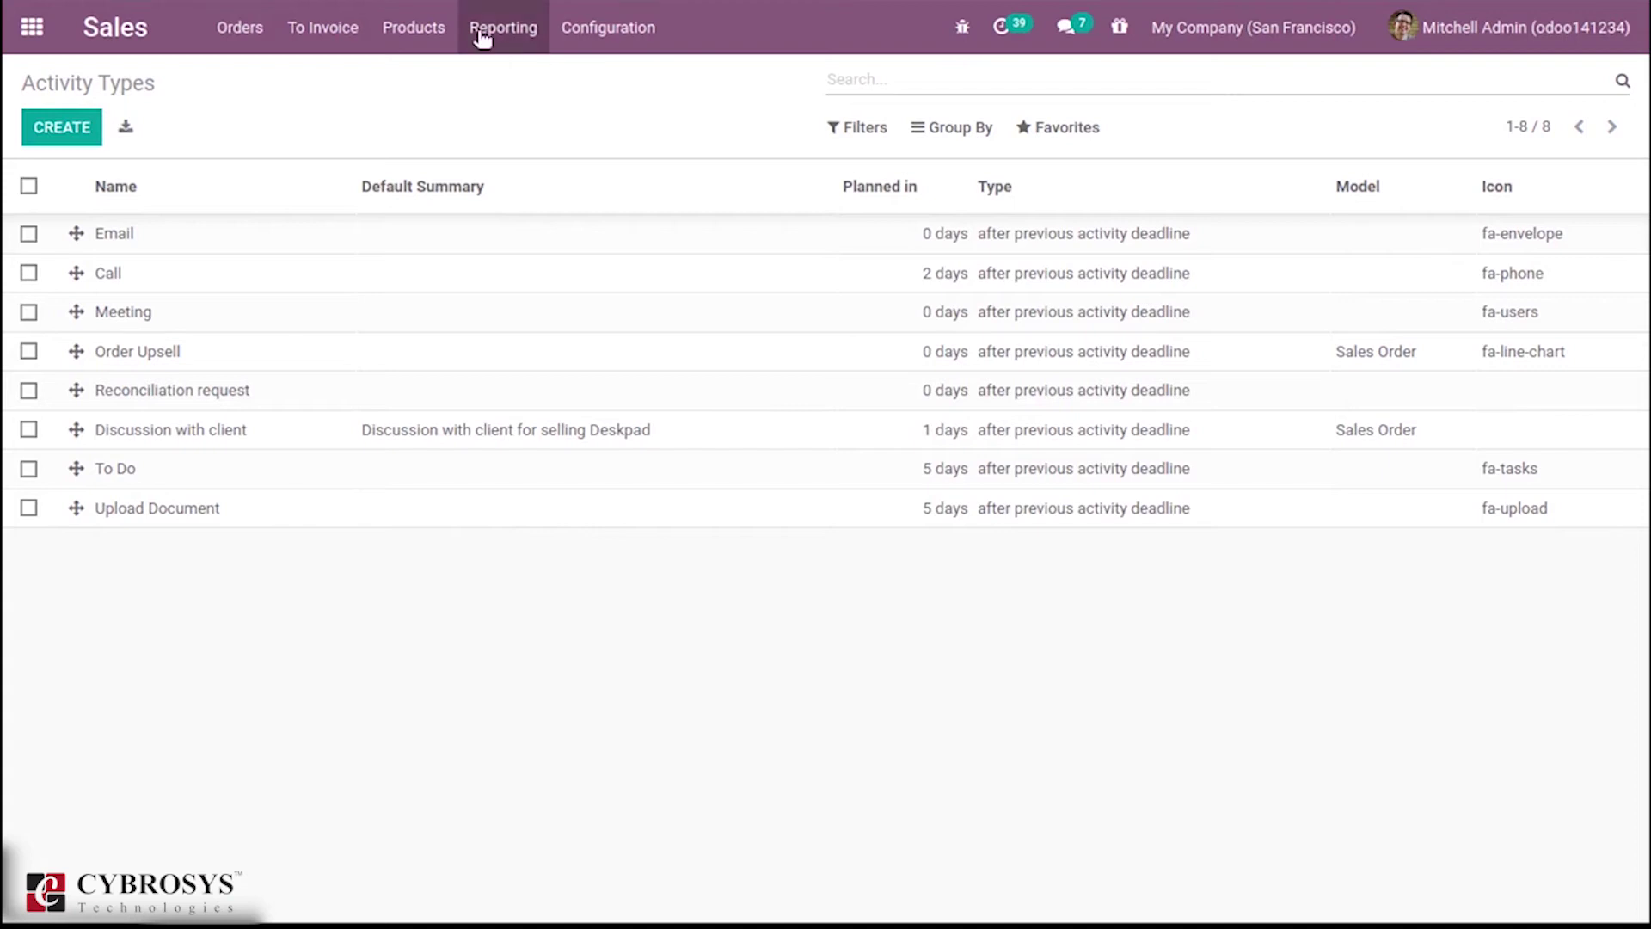
# Open the confirmed sales orders and start a Discussion with client activity for the ₹ 2,950.00 order.
pyautogui.click(249, 33)
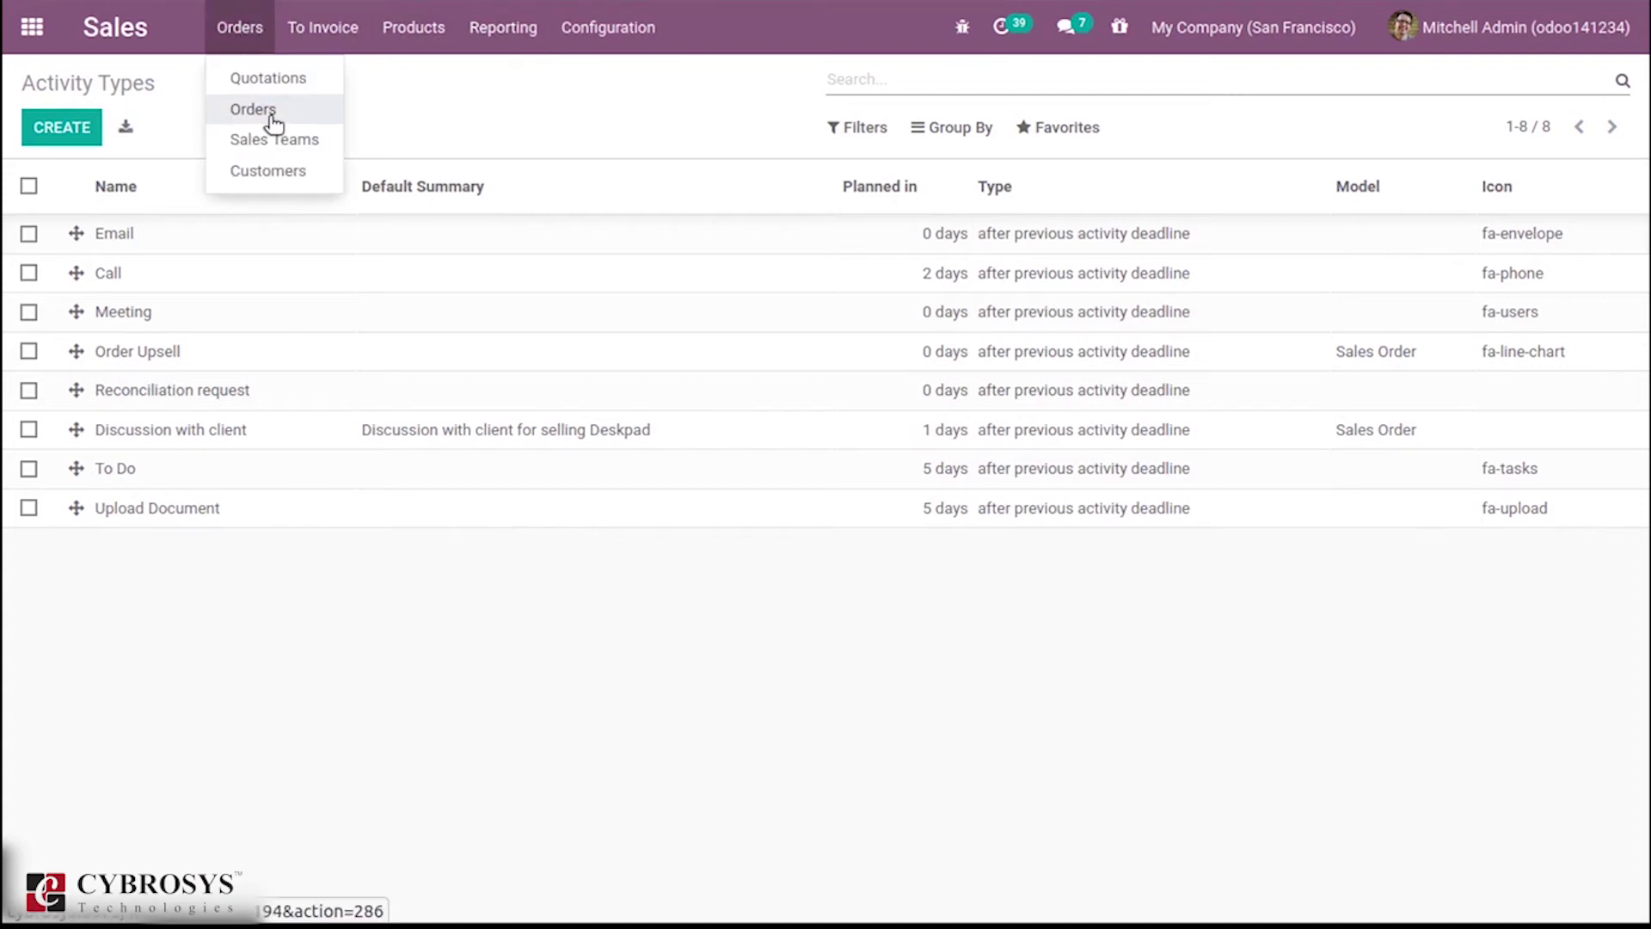
pyautogui.click(268, 112)
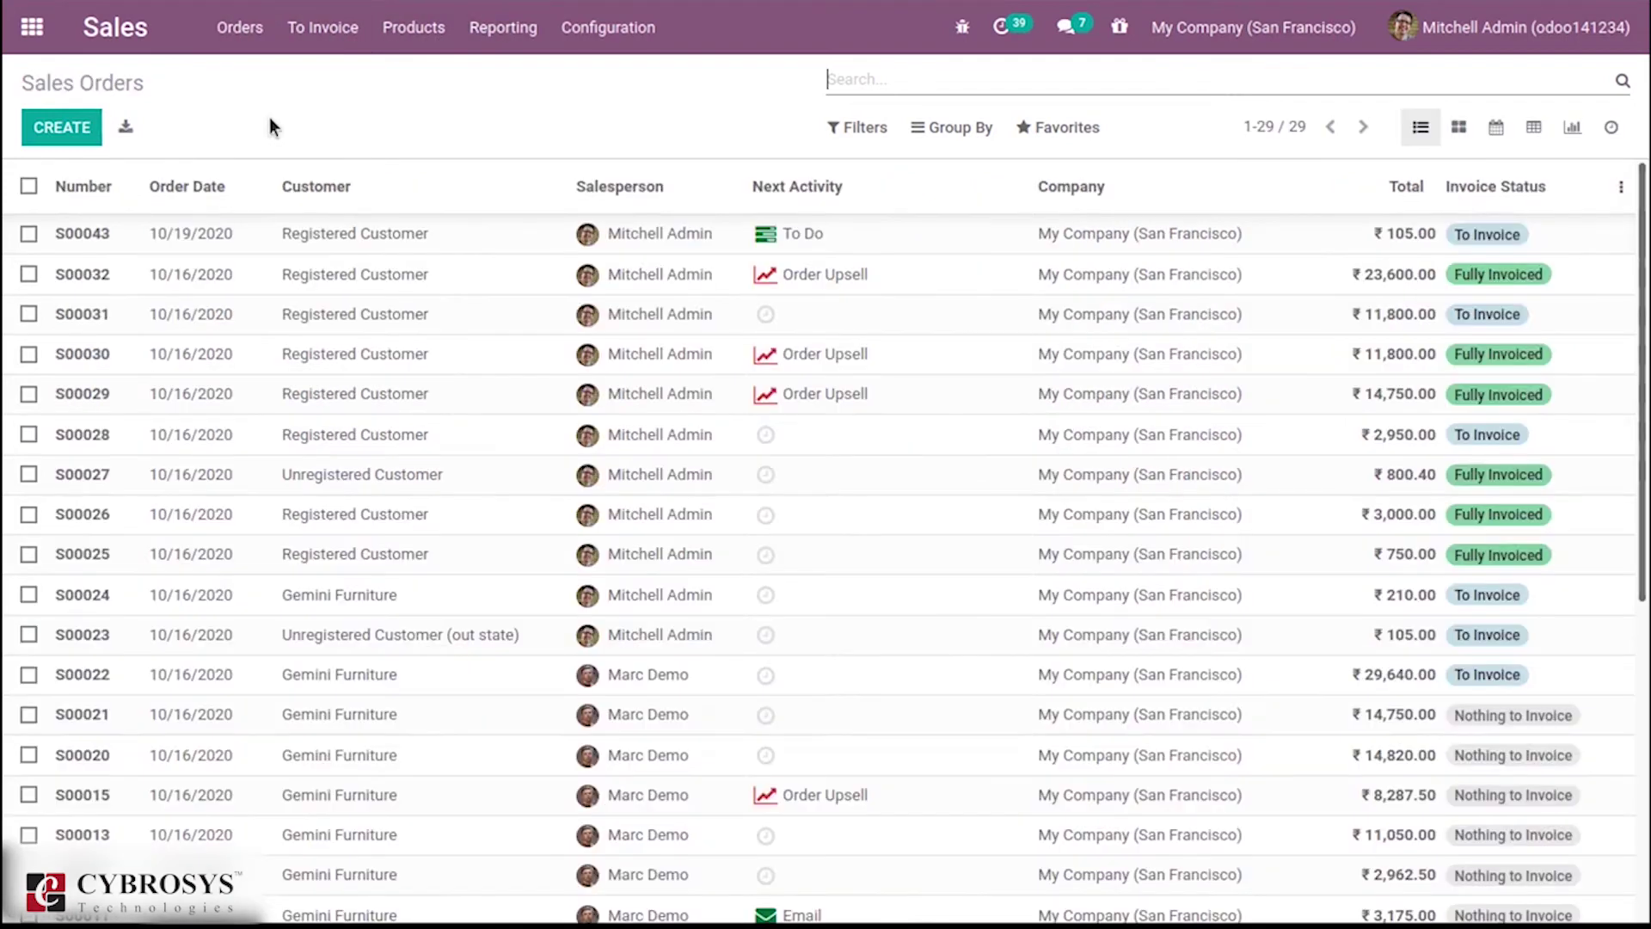
pyautogui.click(765, 434)
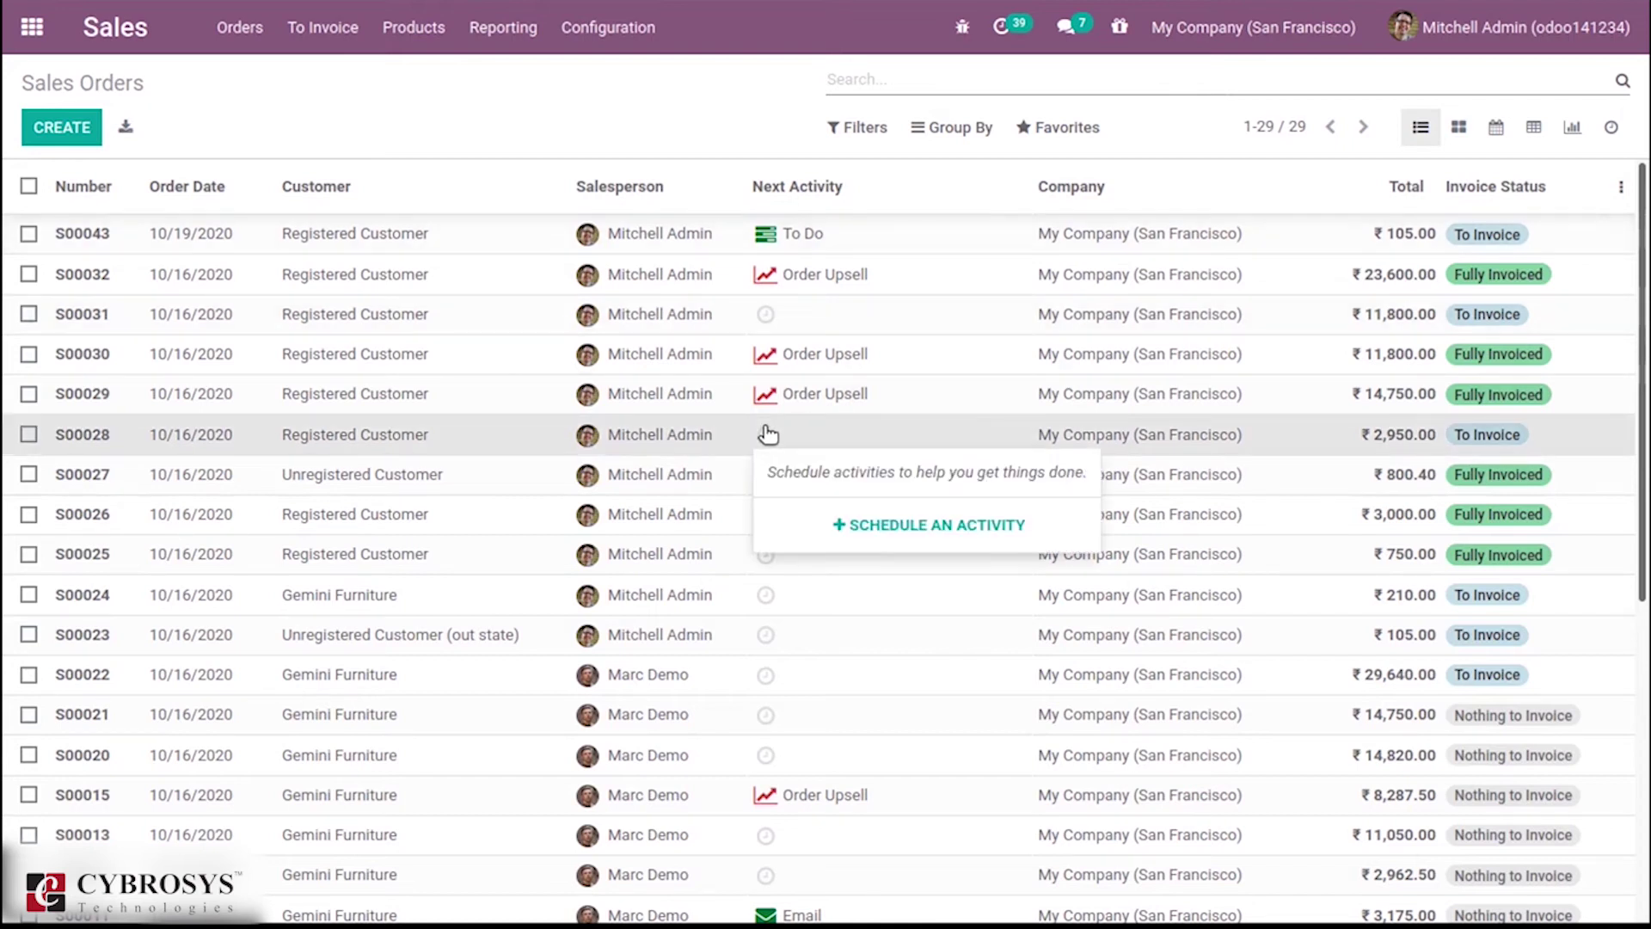
pyautogui.click(947, 539)
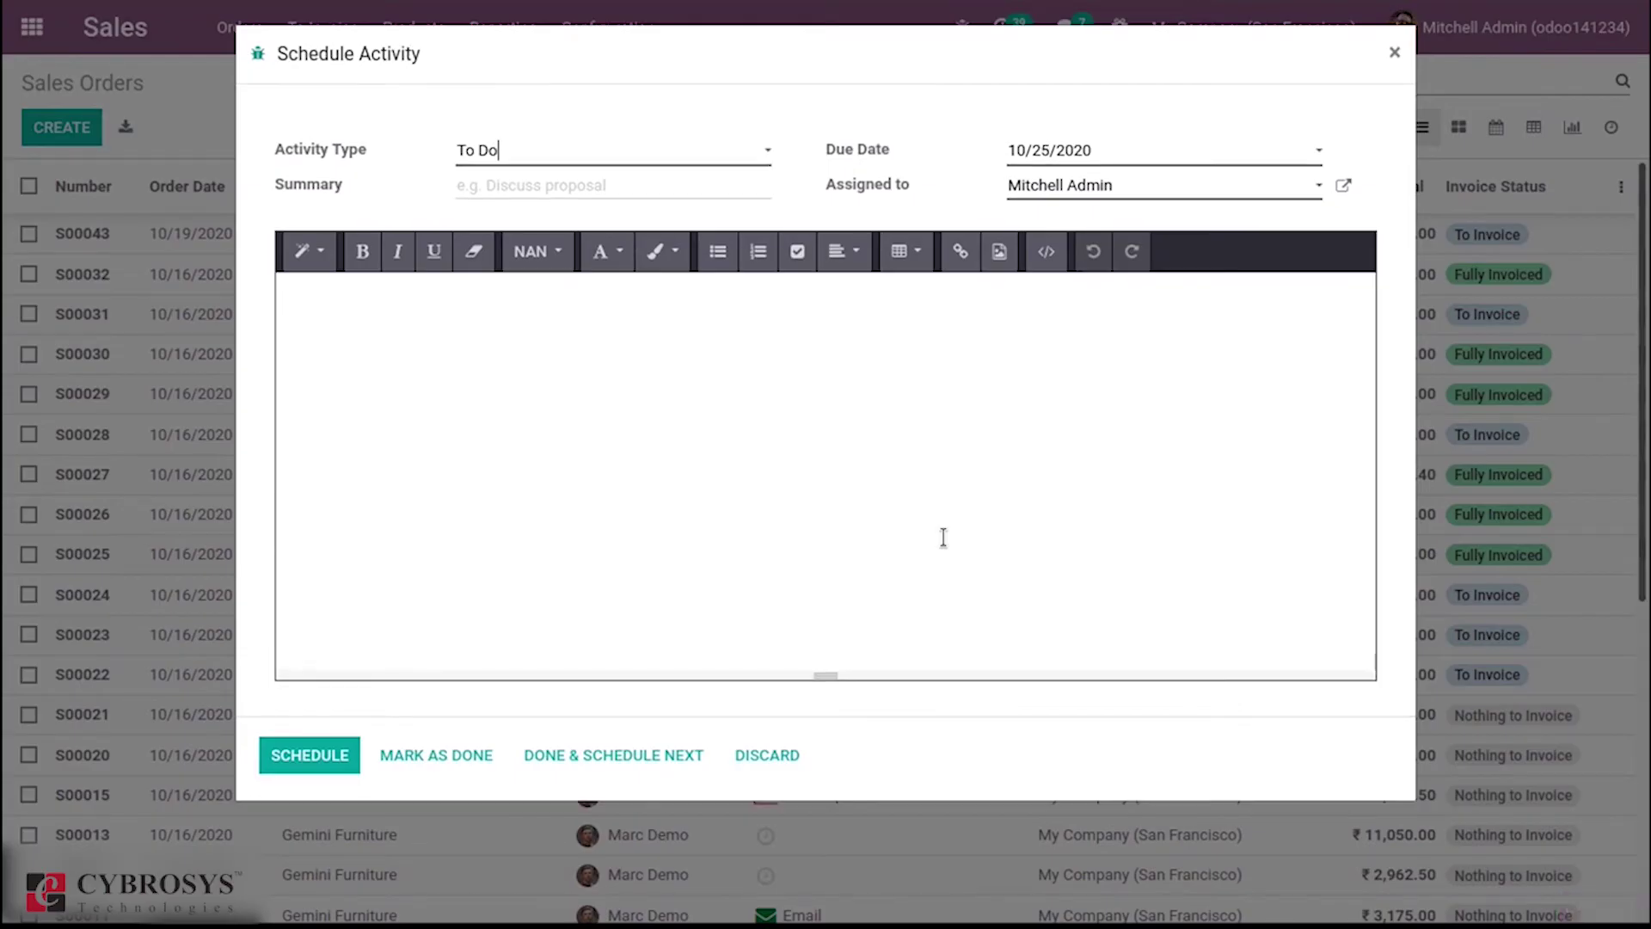
pyautogui.click(663, 161)
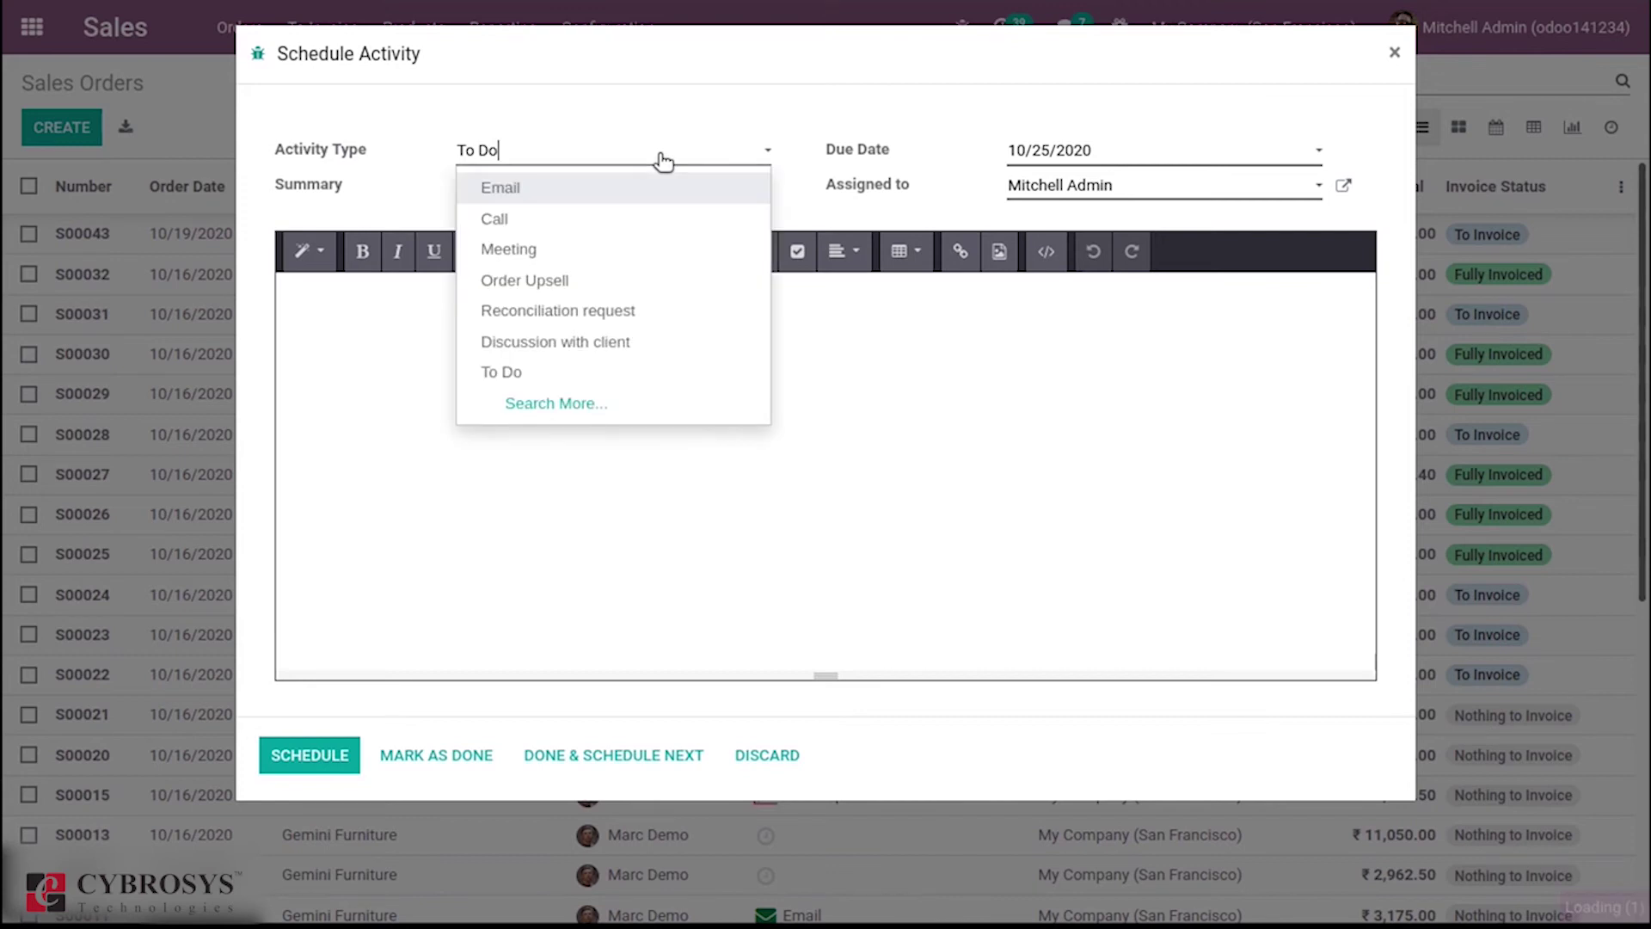
pyautogui.click(571, 411)
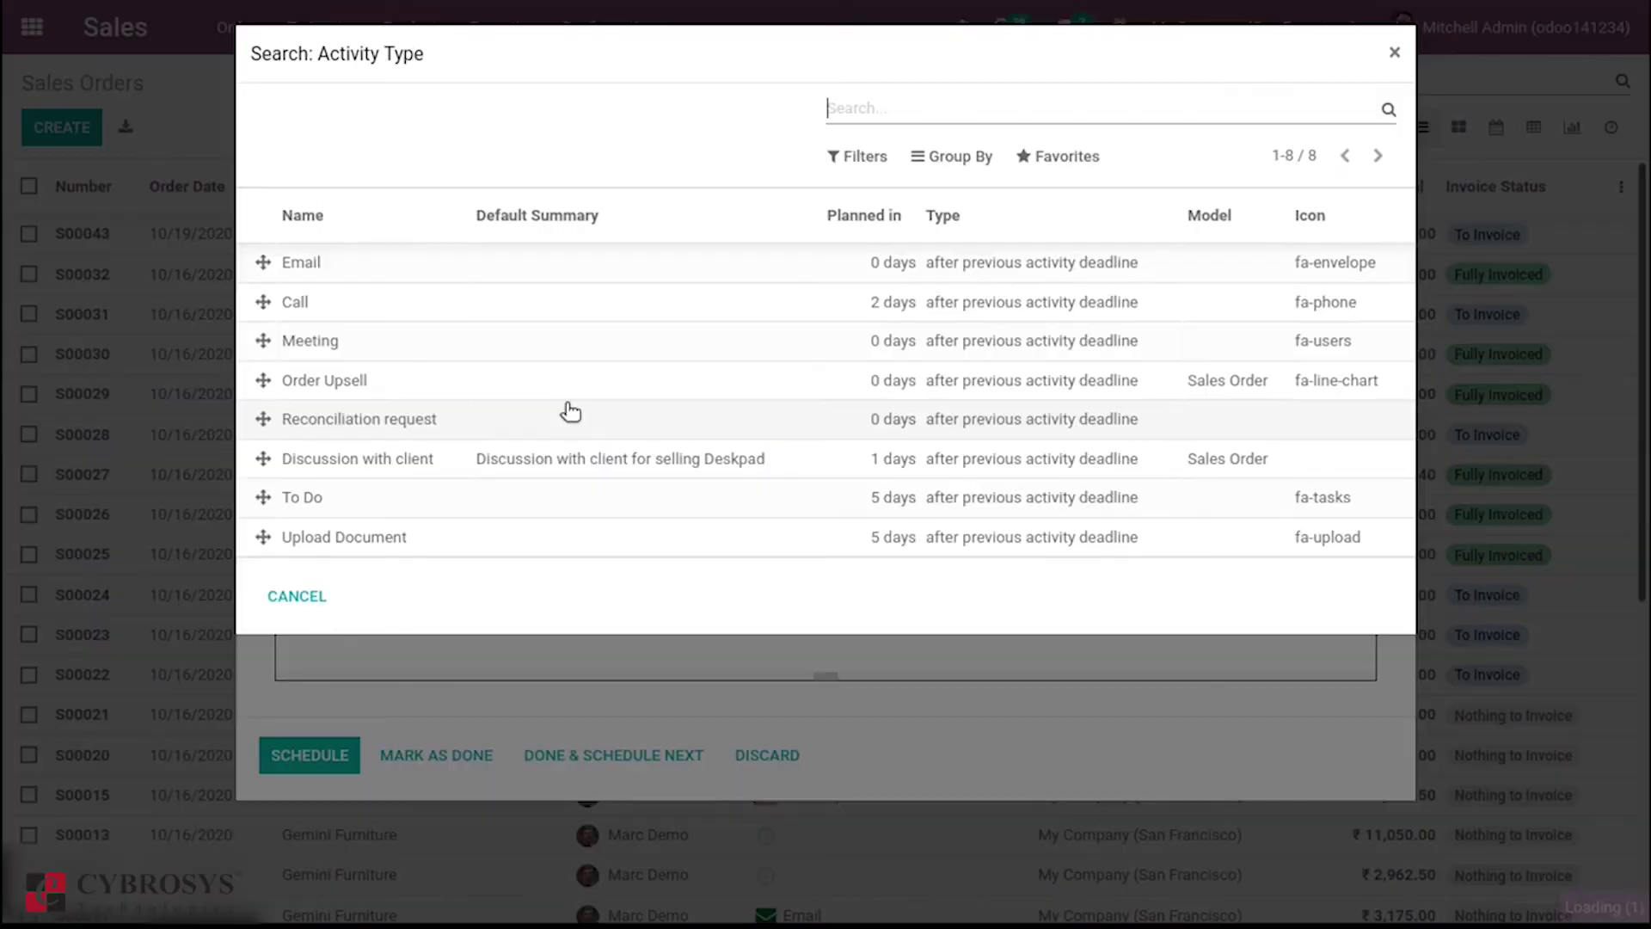
pyautogui.click(742, 467)
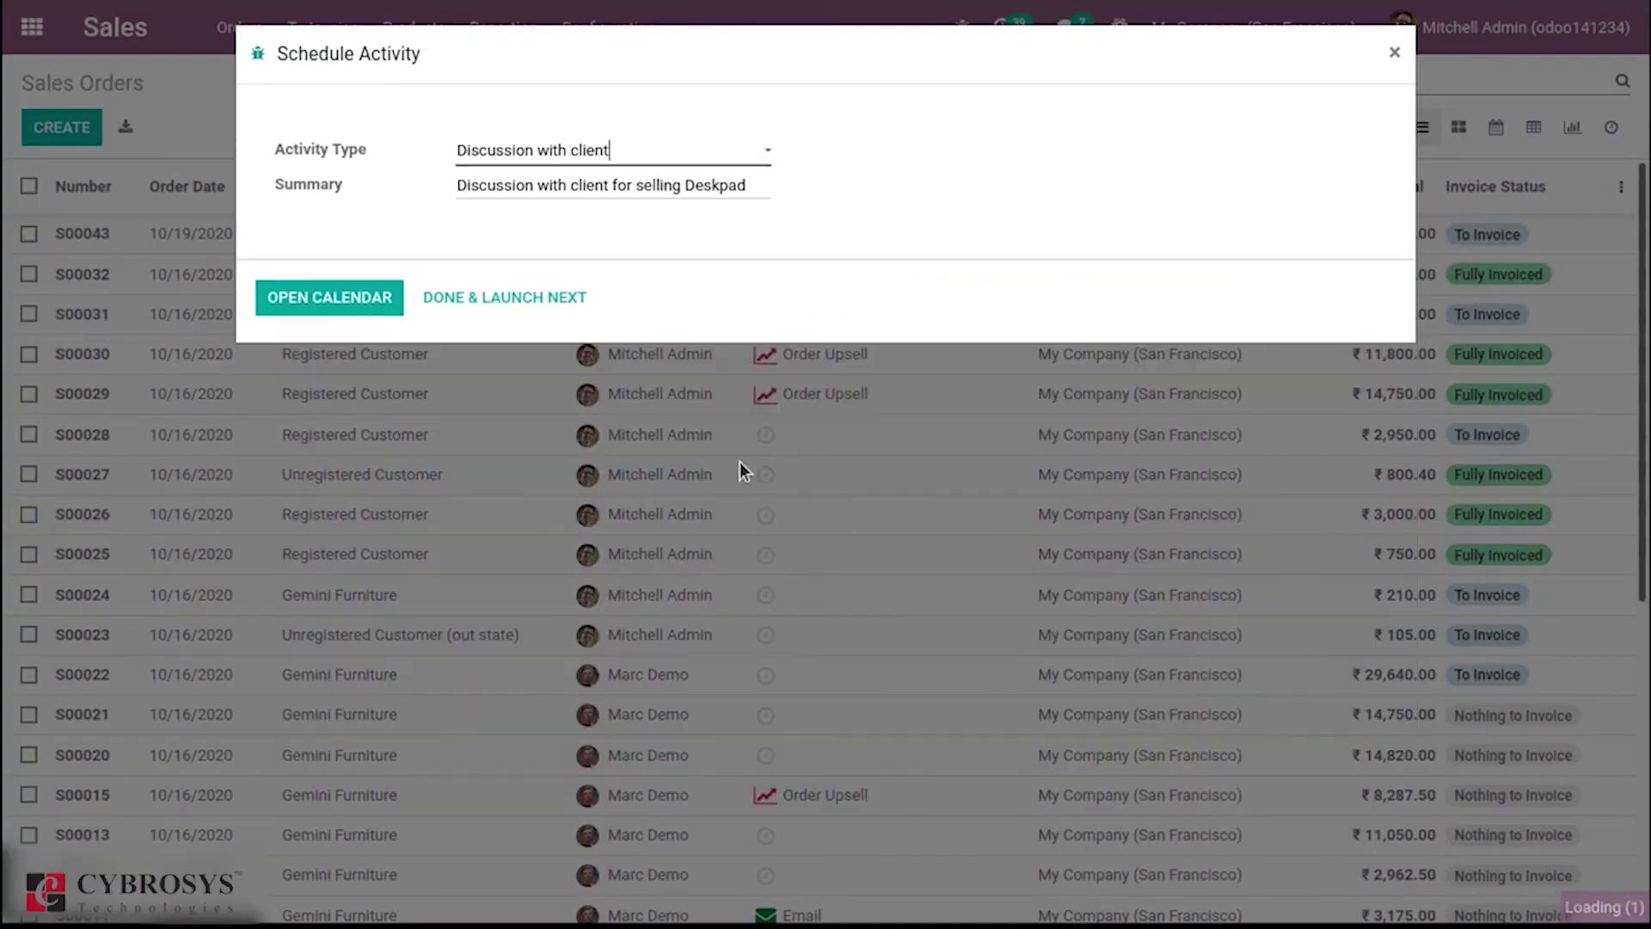
# Try Call as the activity type, check its Due Date and Assigned to fields, and restore Discussion with client.
pyautogui.click(520, 155)
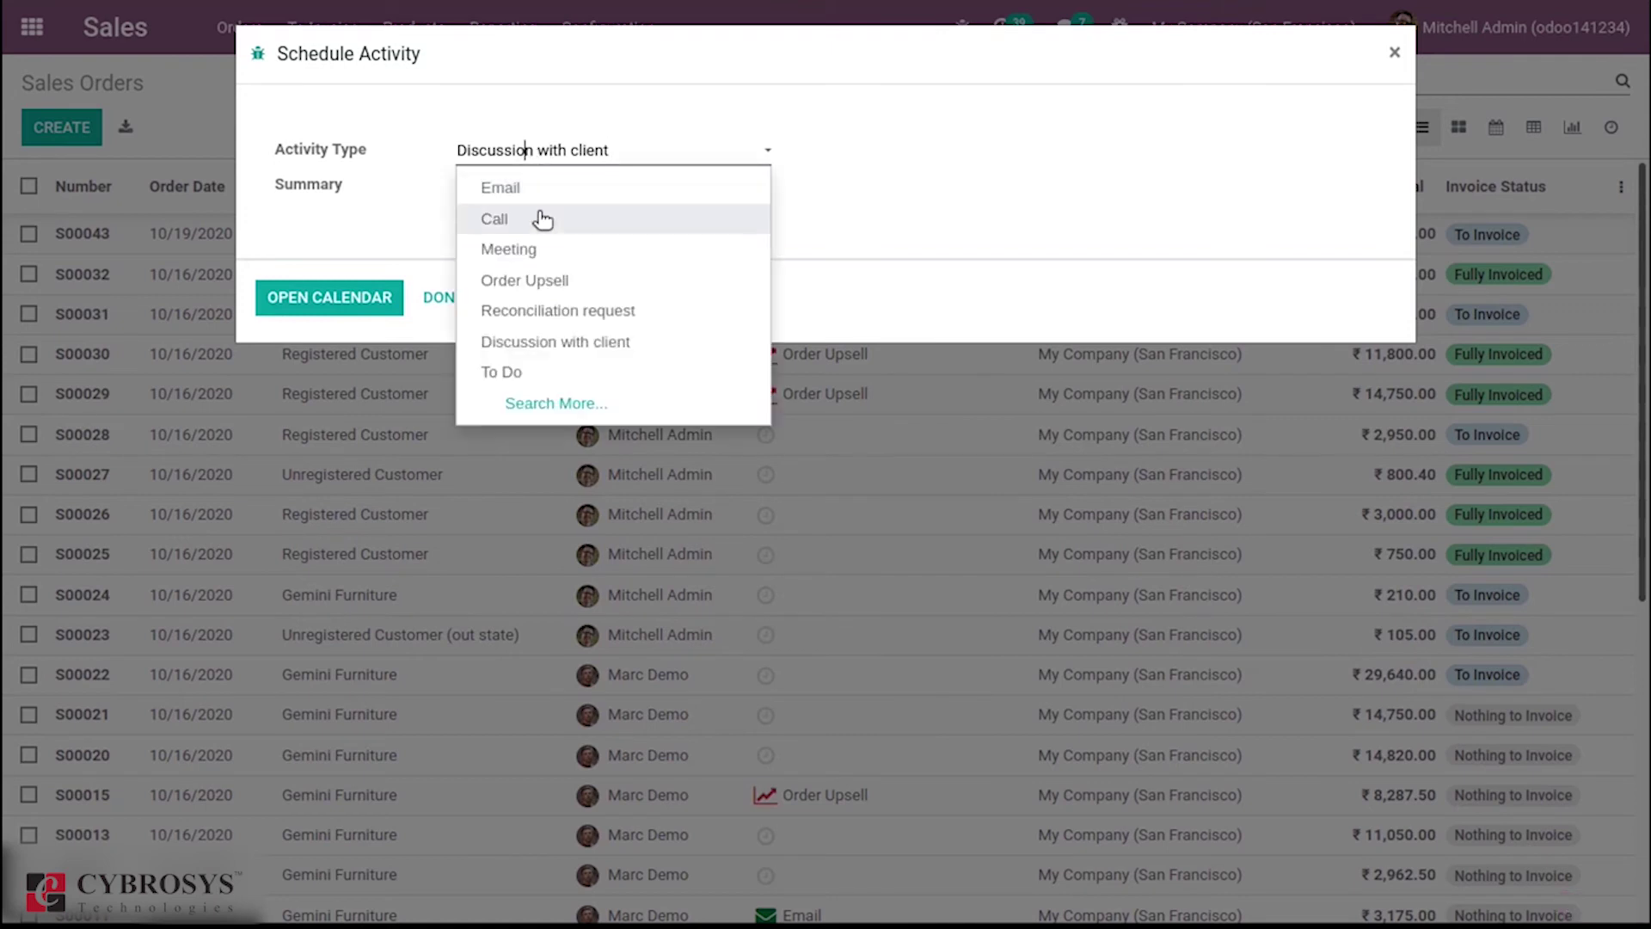
pyautogui.click(544, 220)
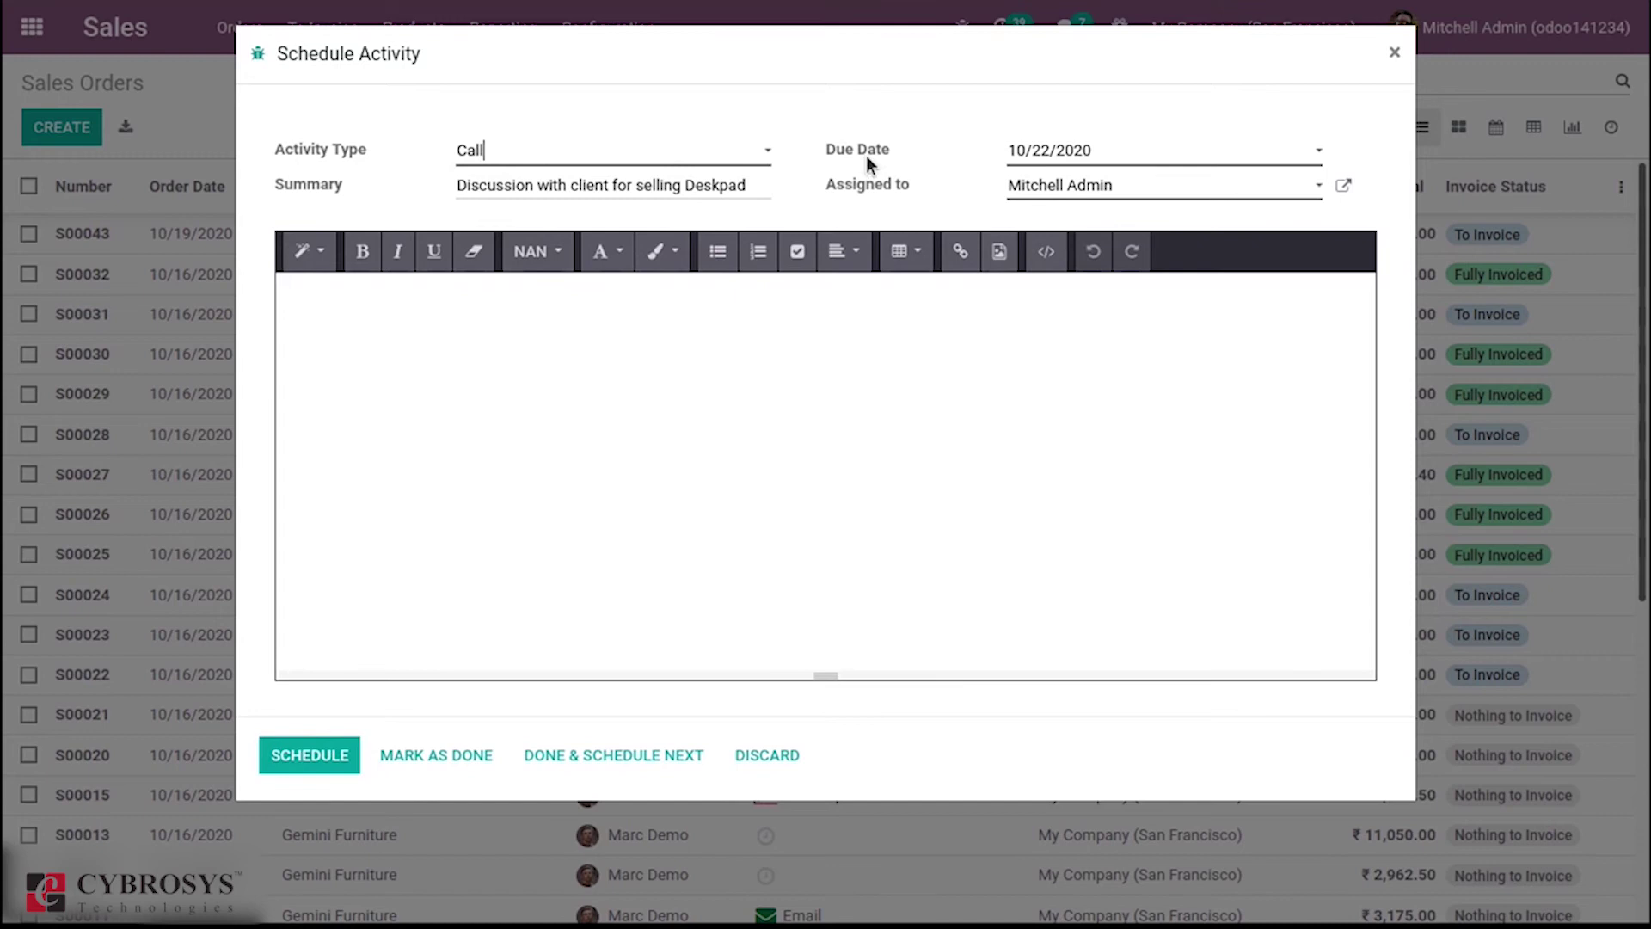
pyautogui.moveTo(866, 156)
pyautogui.moveTo(865, 189)
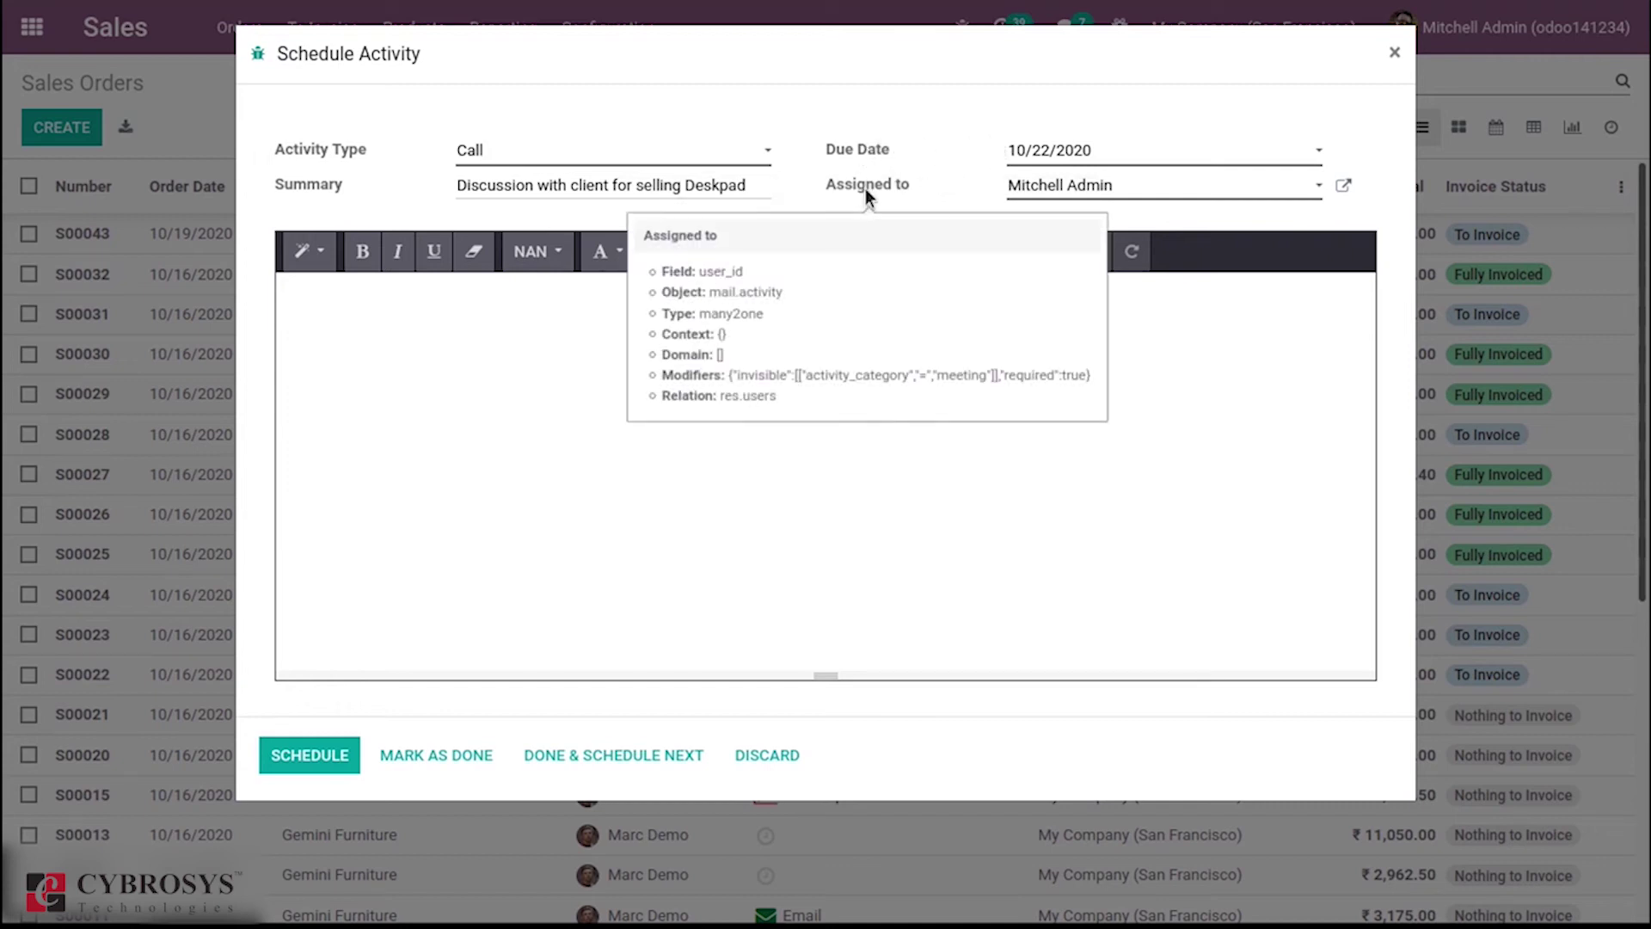
pyautogui.click(630, 153)
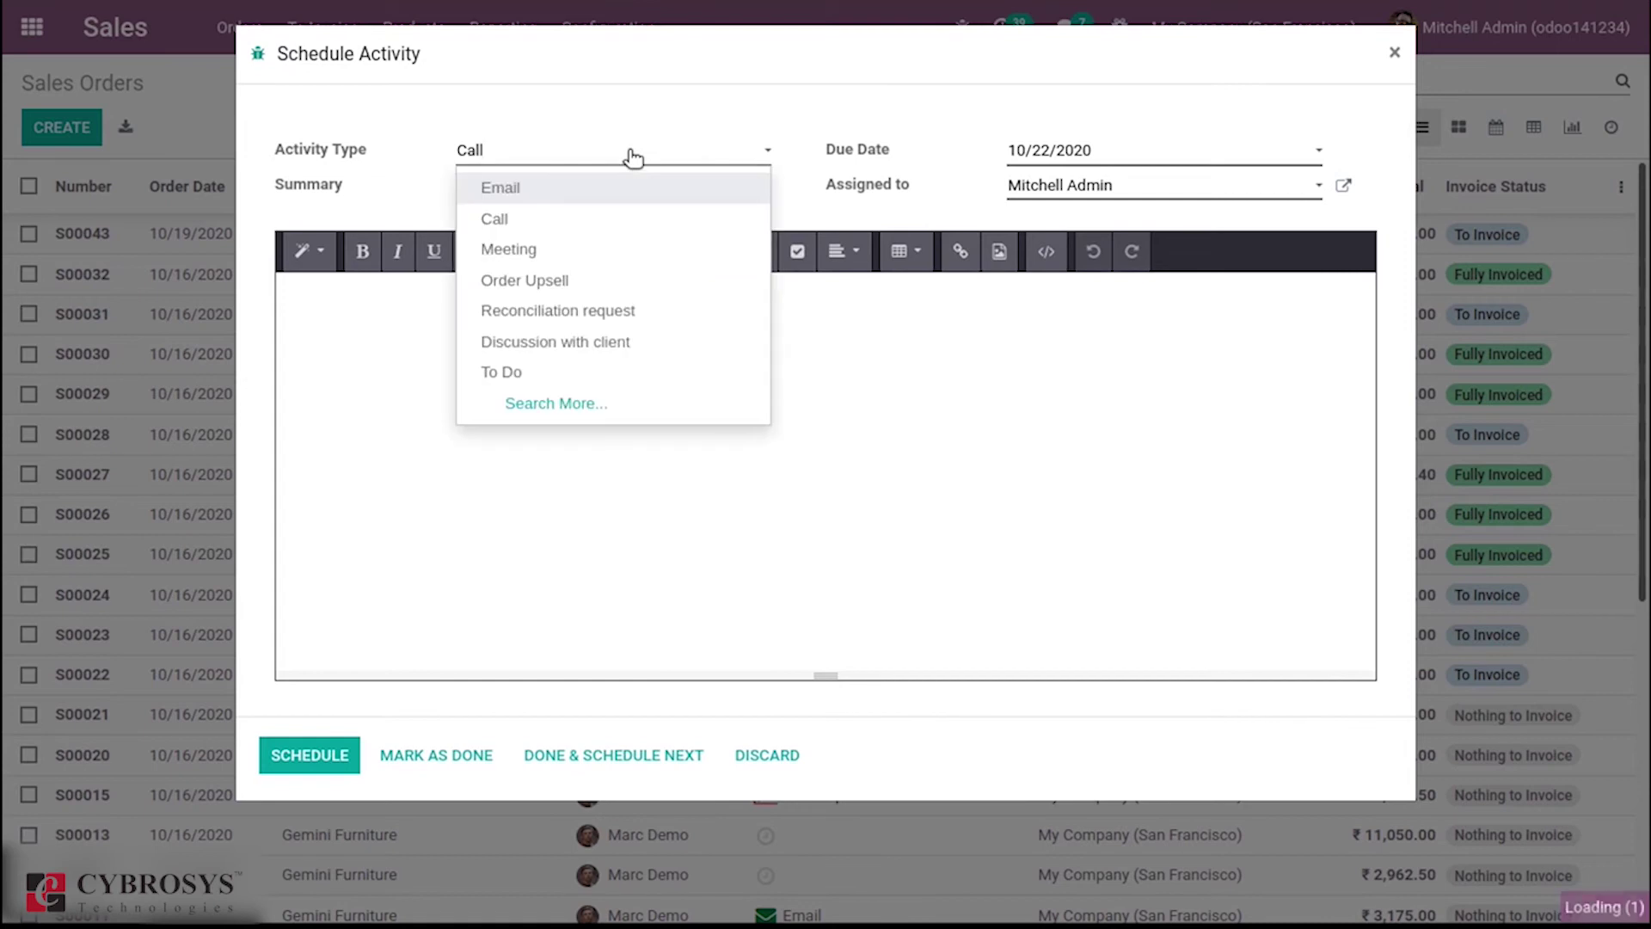
pyautogui.click(523, 344)
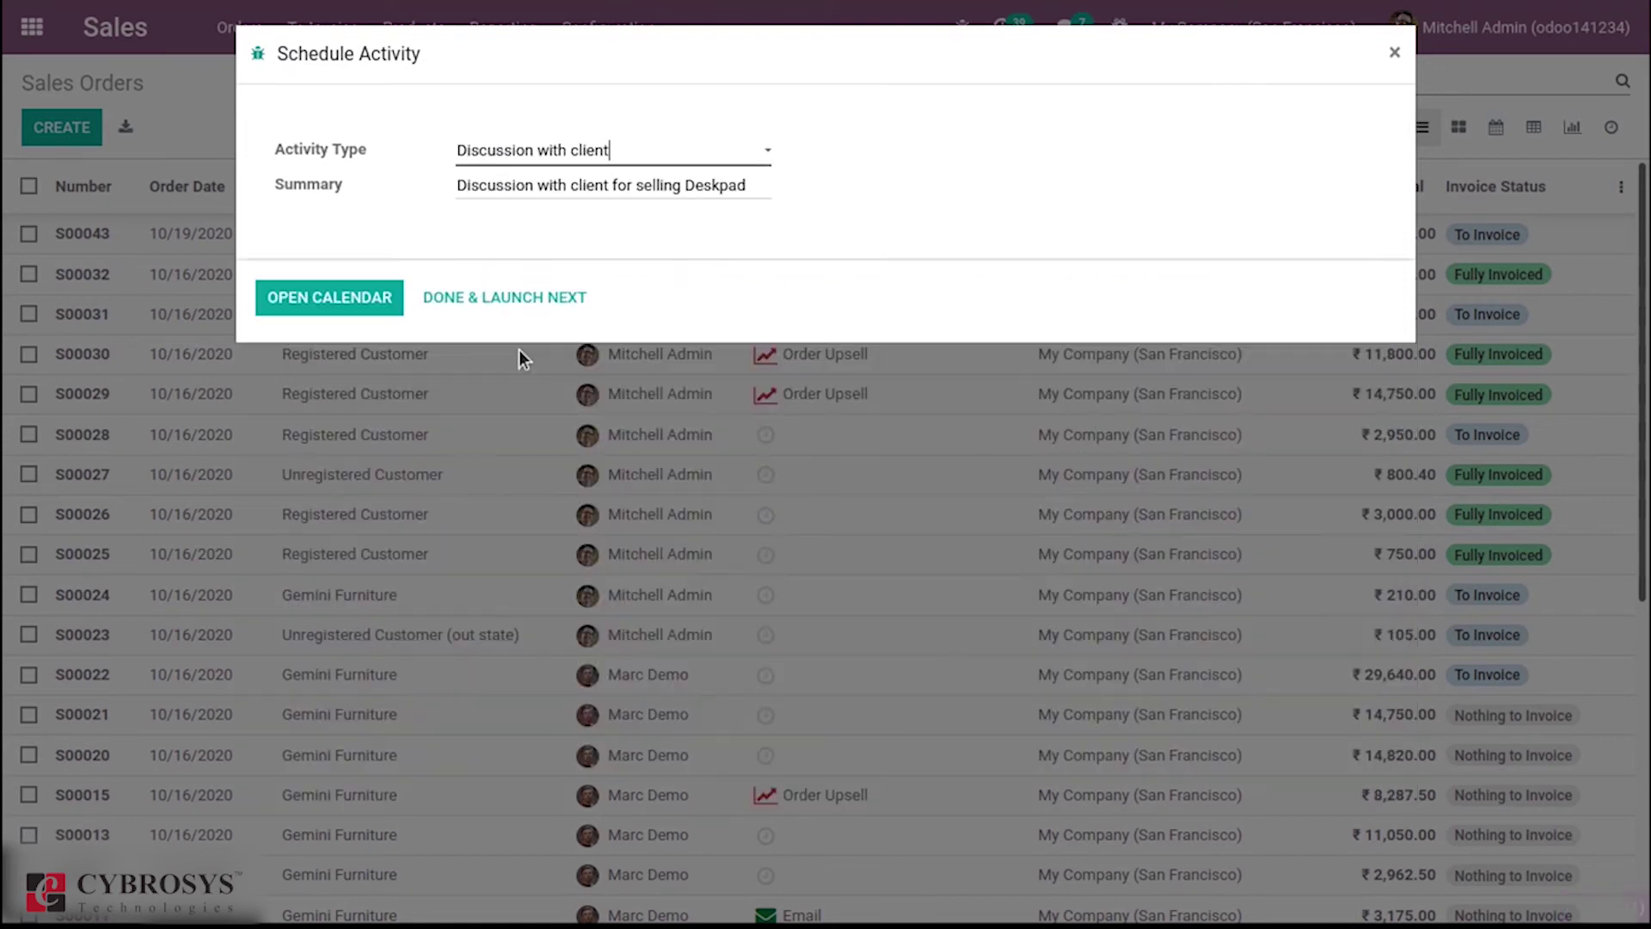
# Open the meetings calendar for the discussion activity and return to the sales orders.
pyautogui.click(320, 301)
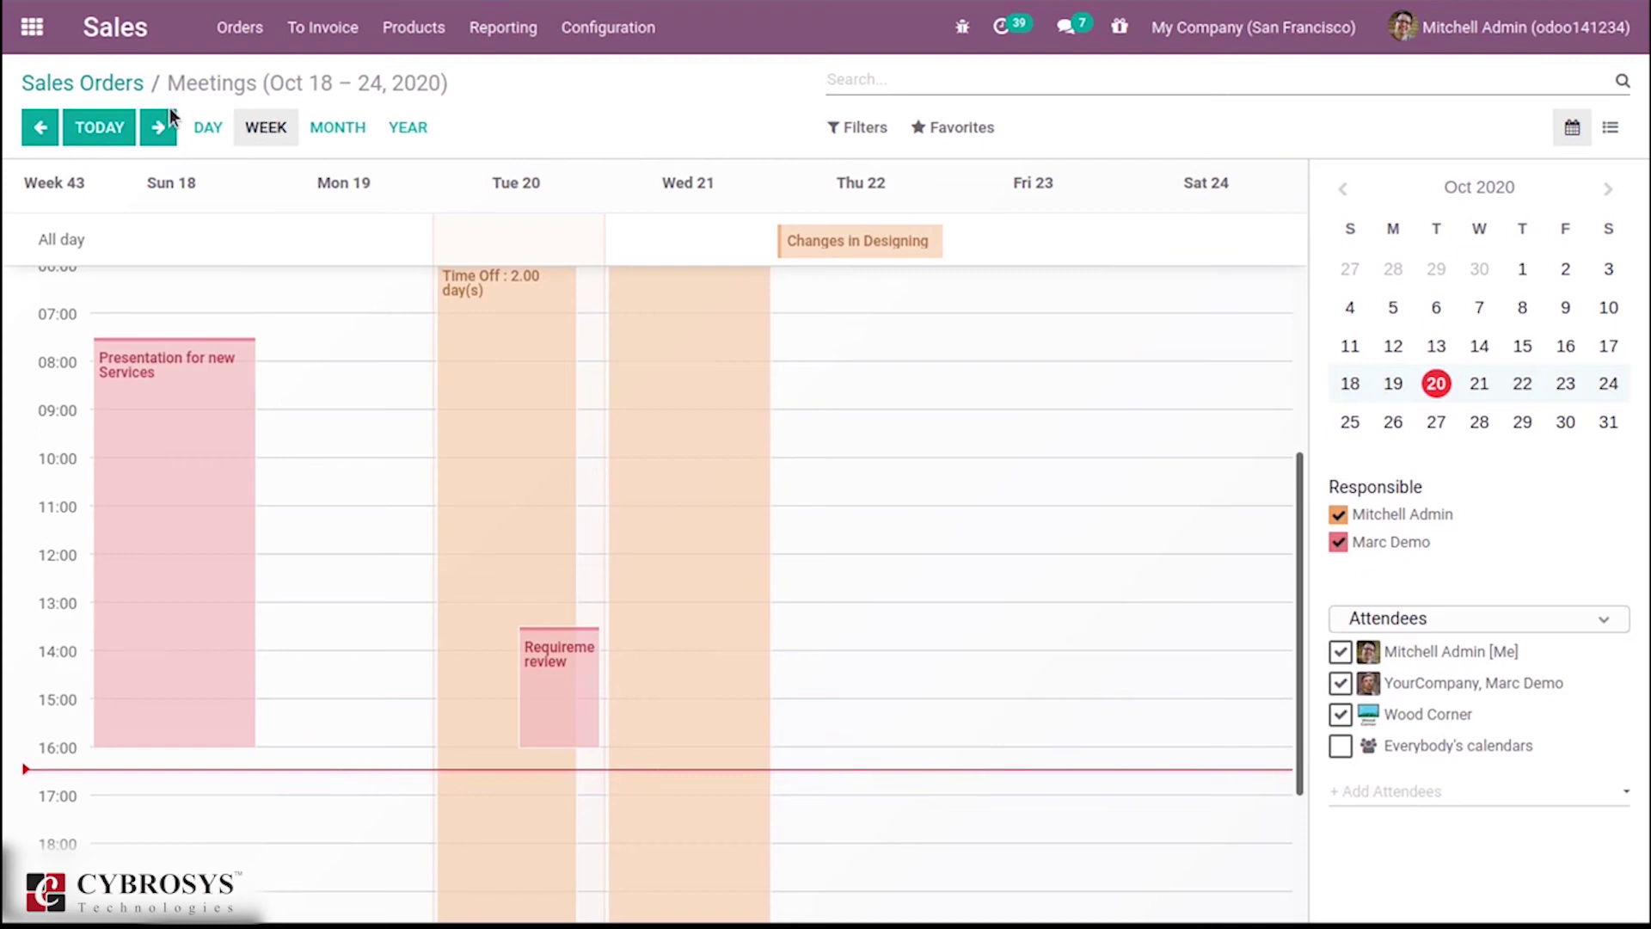
pyautogui.click(107, 79)
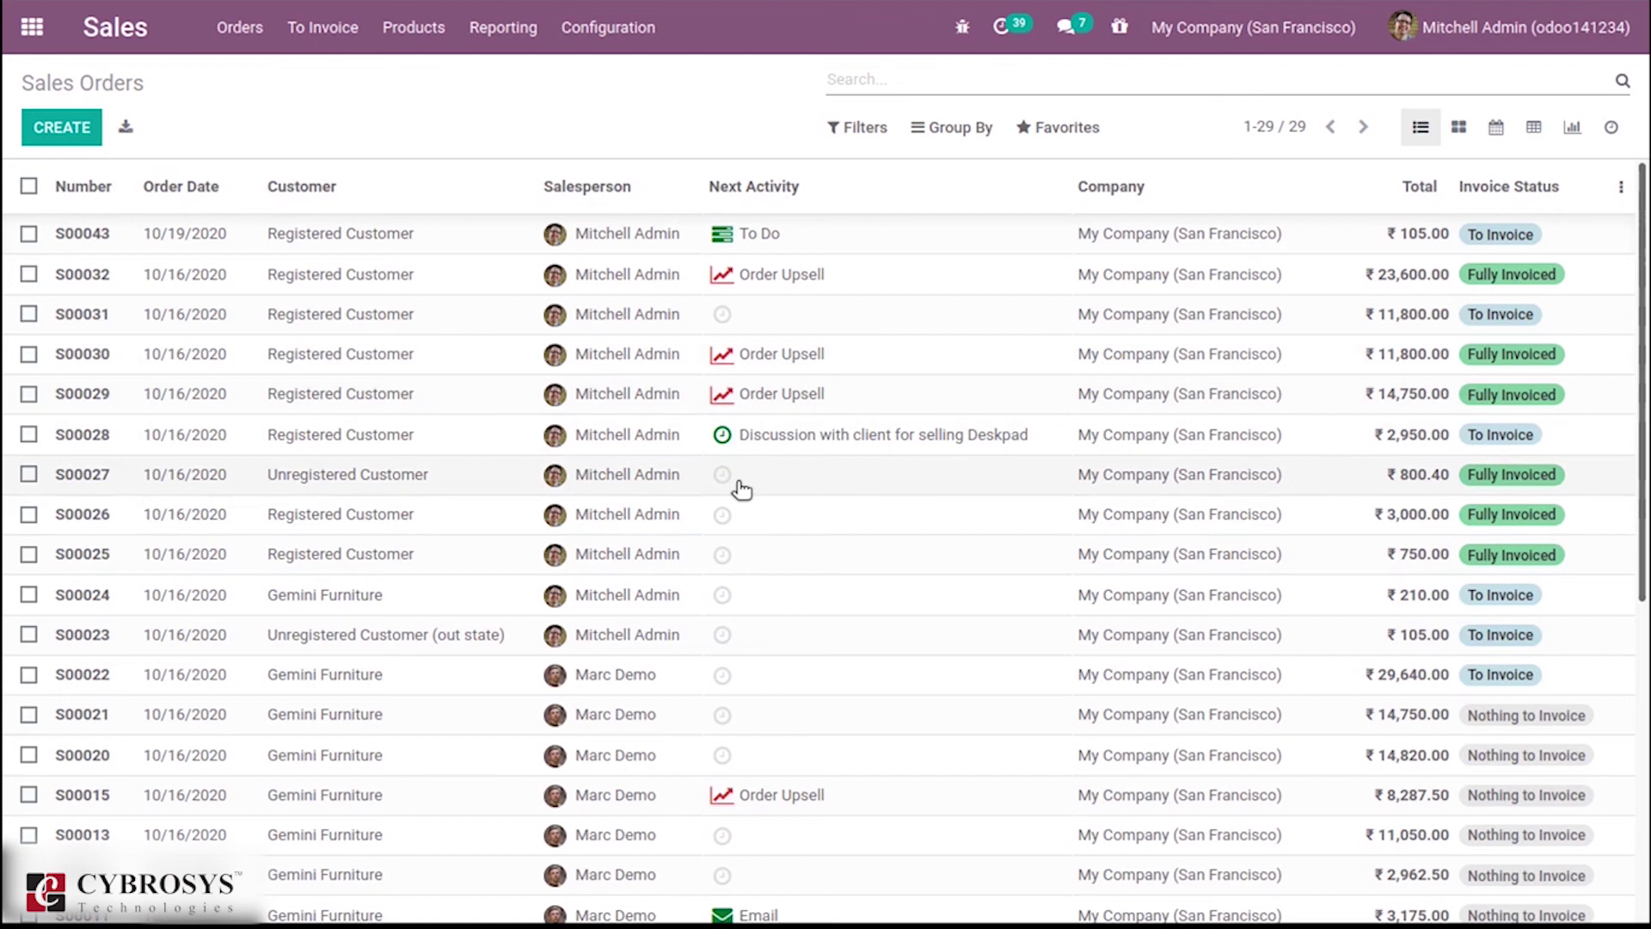
# Schedule an additional Call activity due 10/20/2020 for the ₹ 2,950.00 sales order.
pyautogui.click(723, 436)
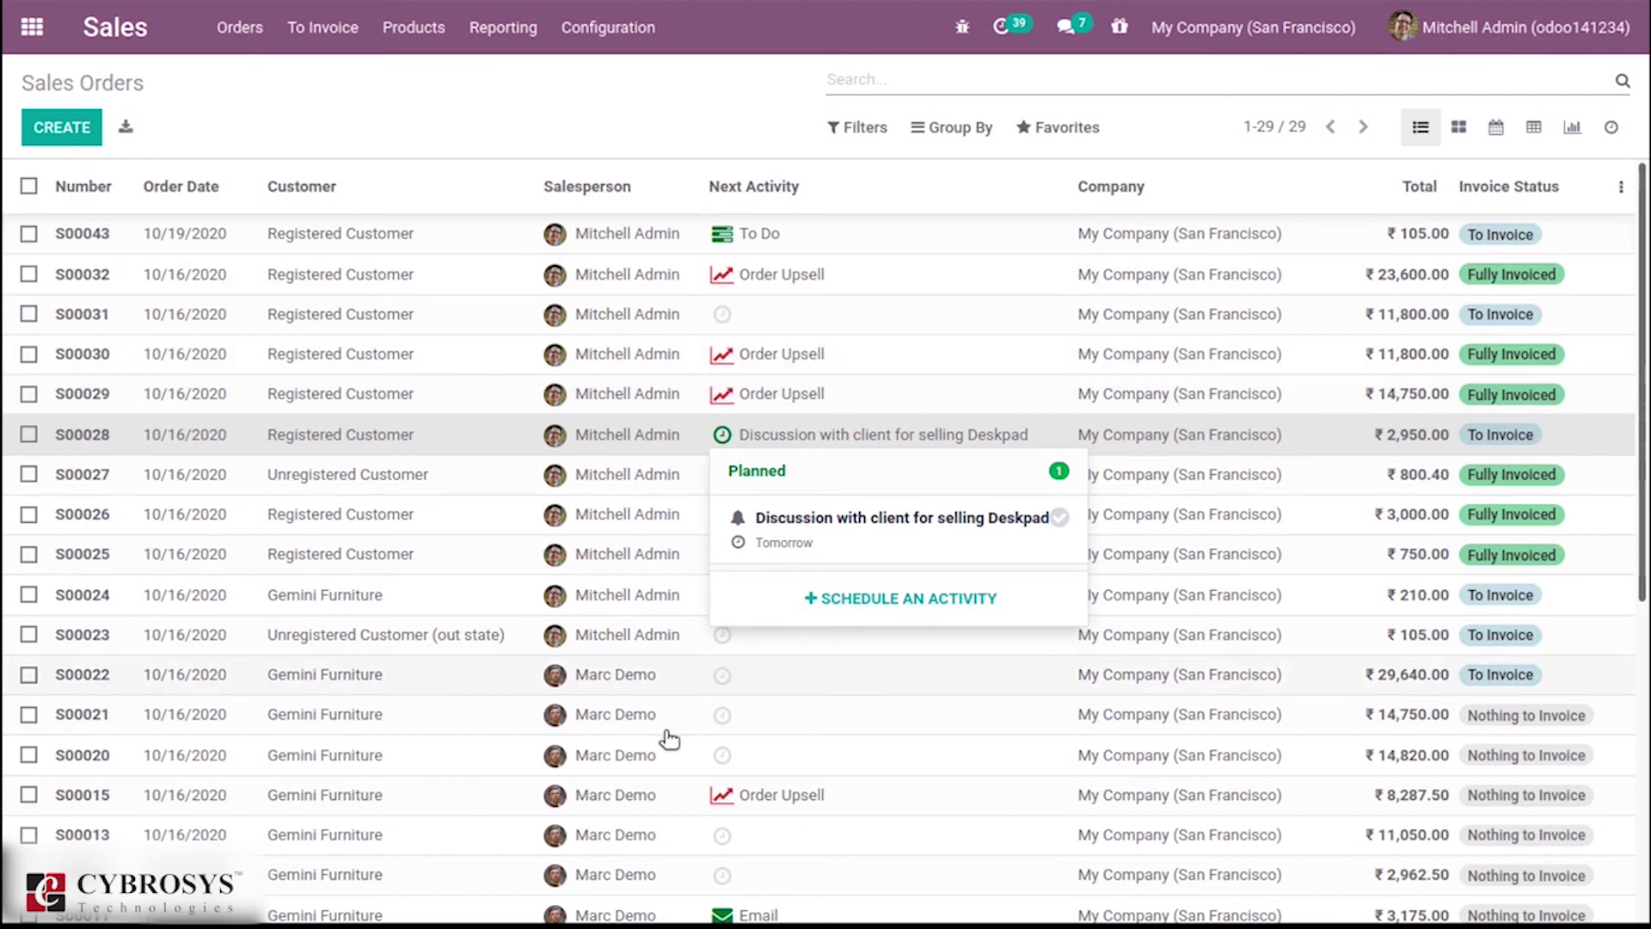
pyautogui.click(841, 606)
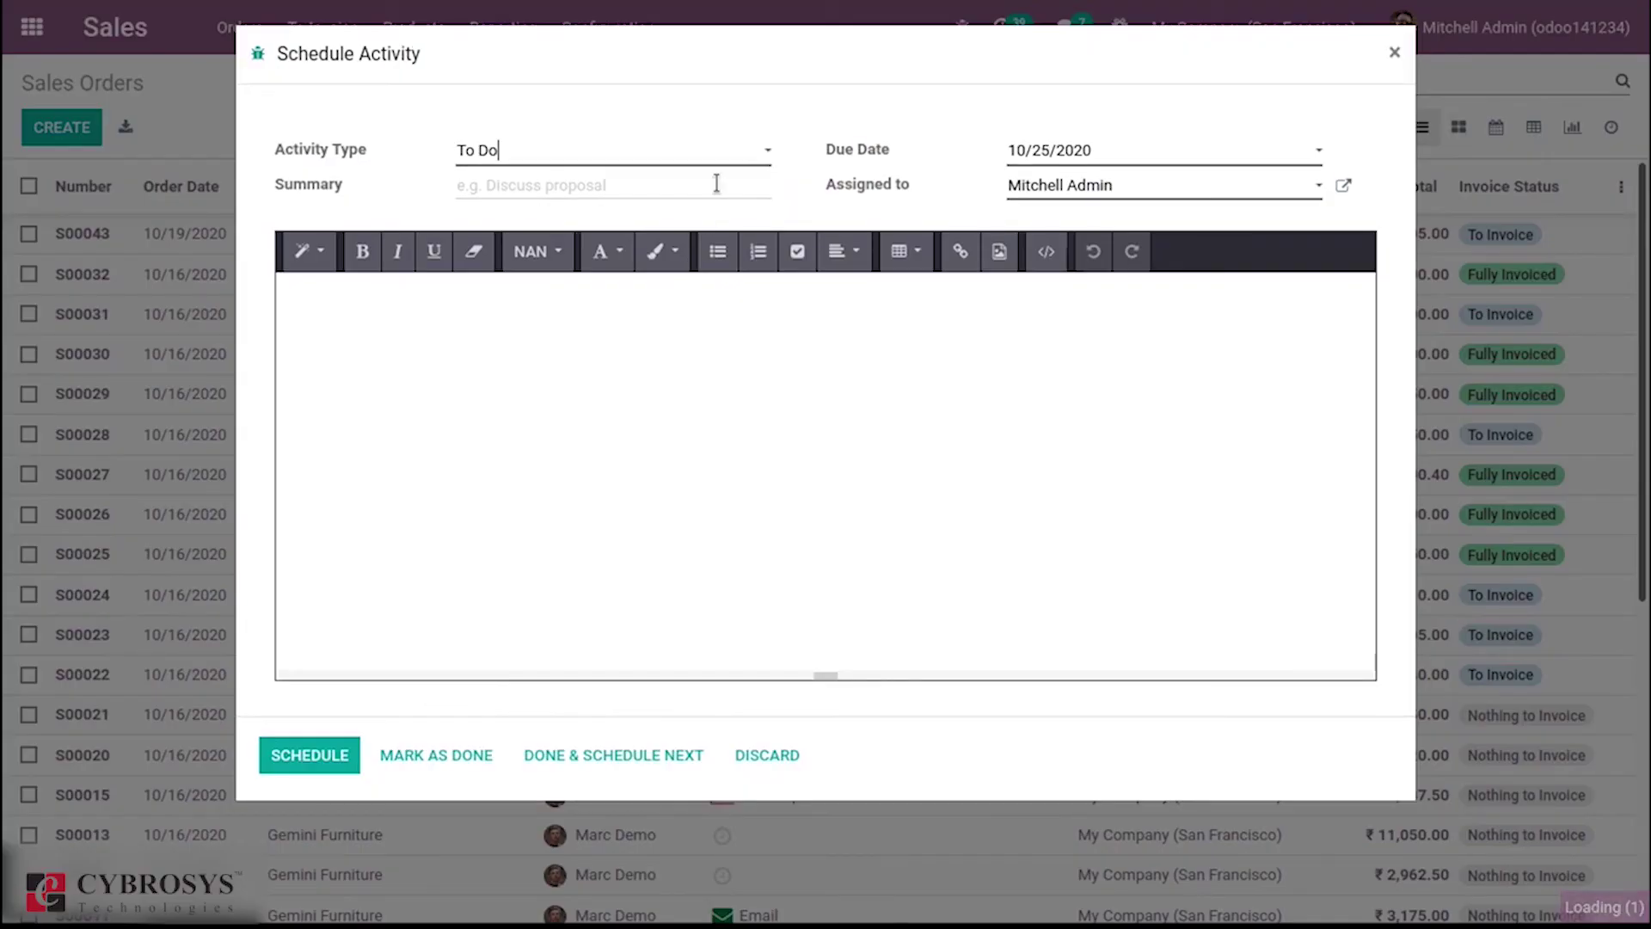
pyautogui.click(621, 152)
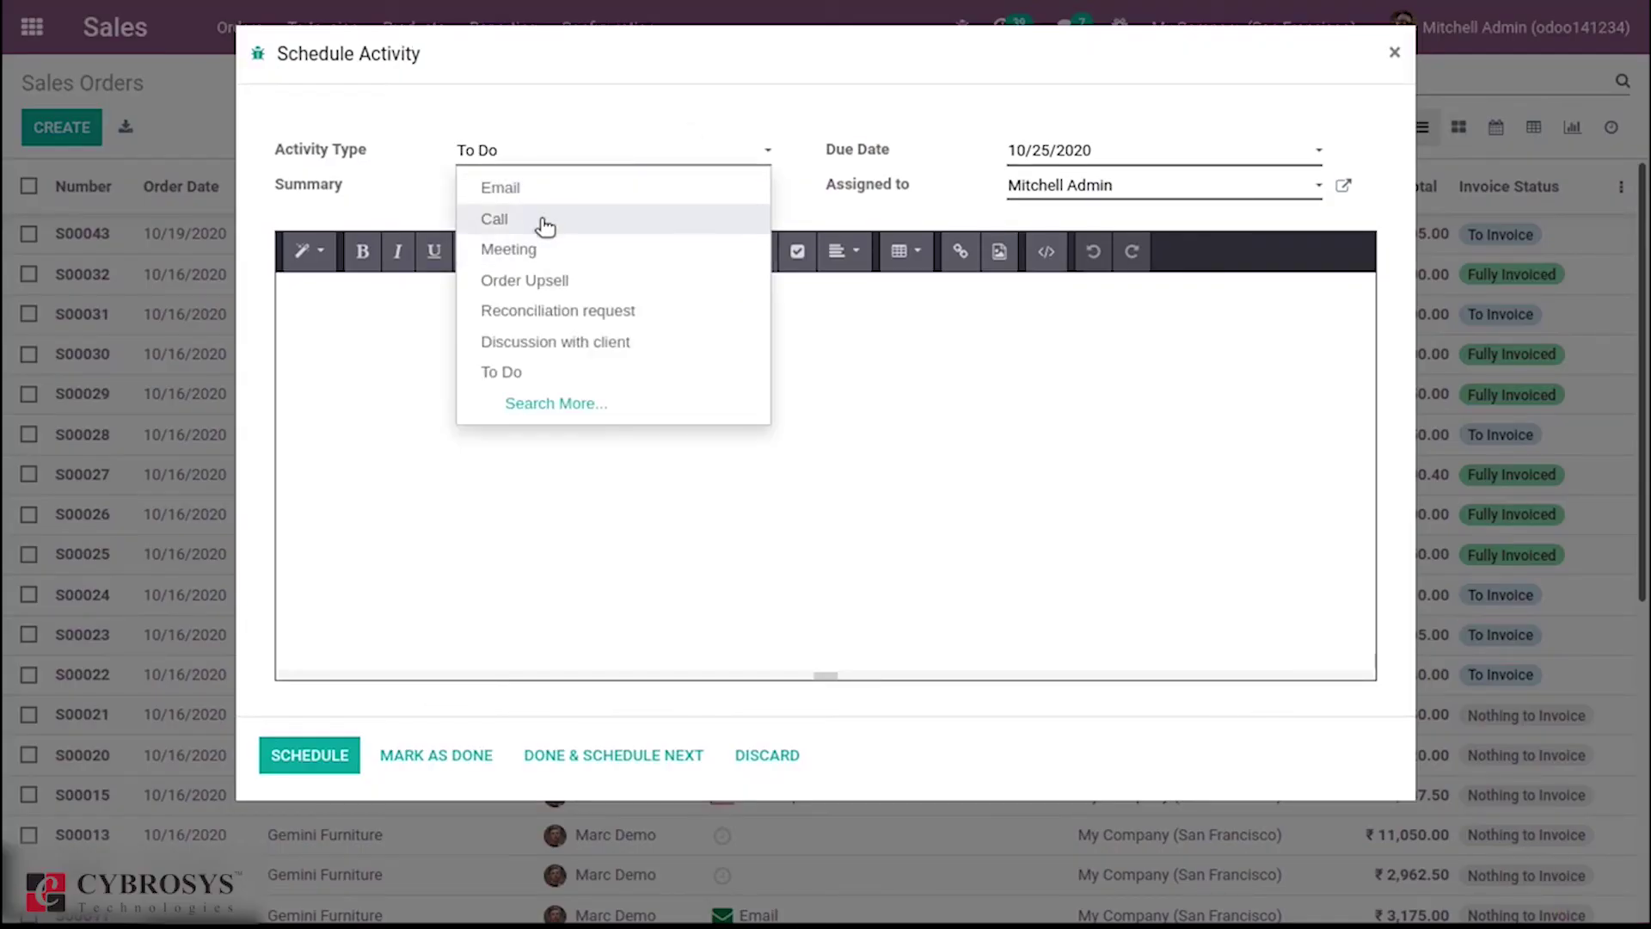
pyautogui.click(545, 220)
pyautogui.click(1035, 153)
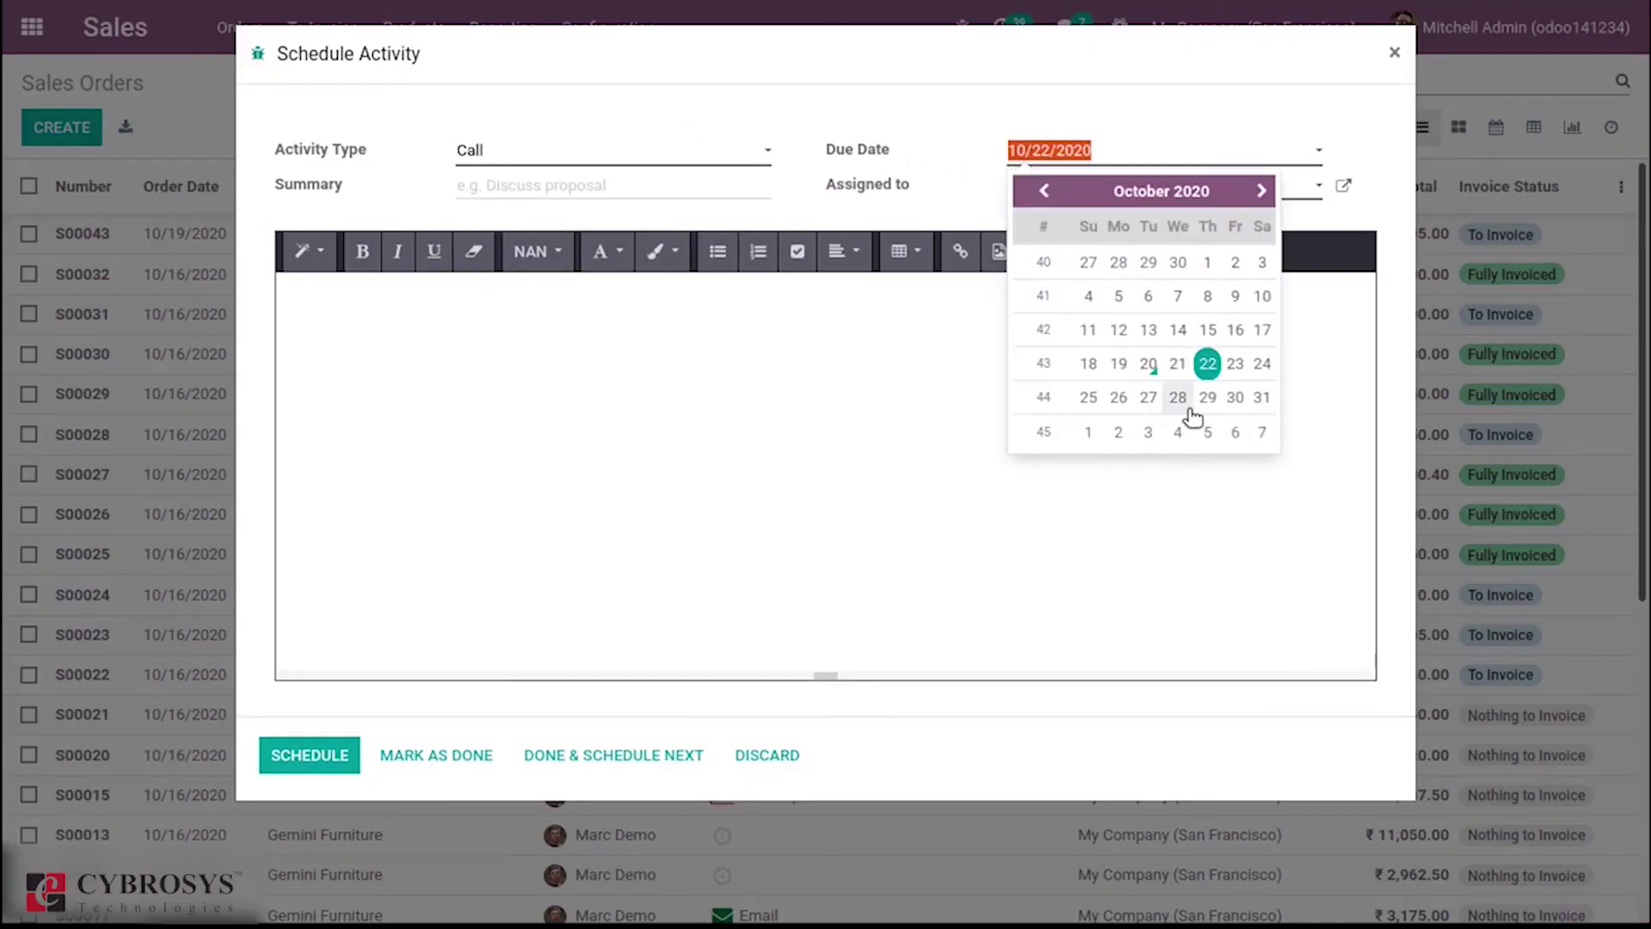
pyautogui.click(1149, 365)
pyautogui.click(324, 750)
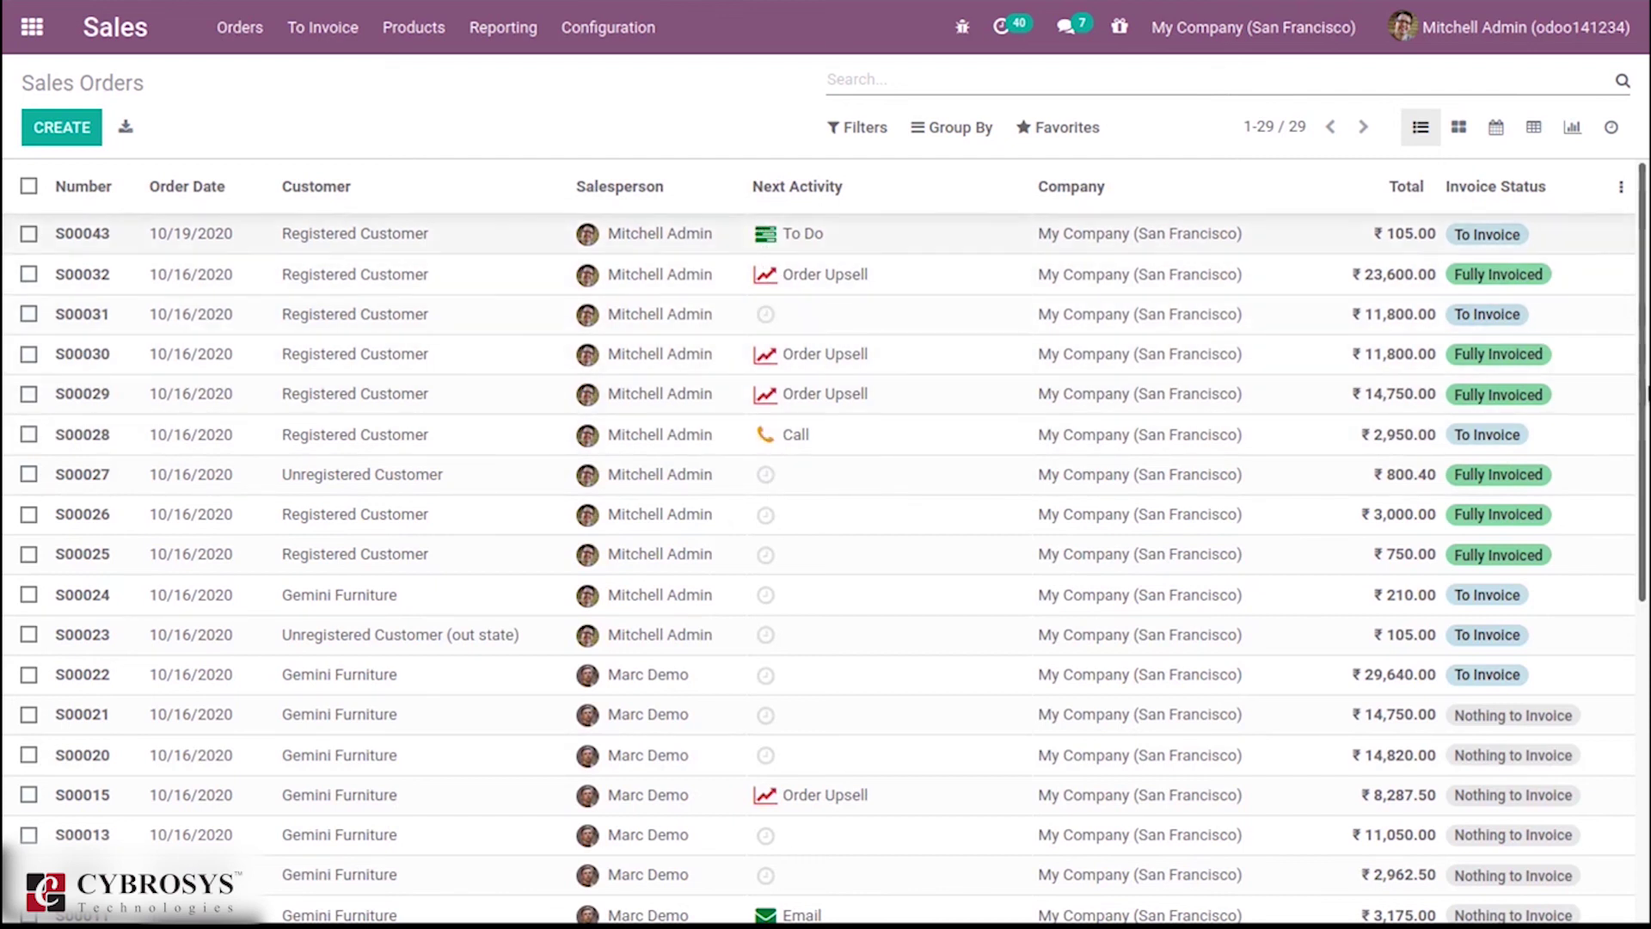
pyautogui.scroll(-2, 603, 551)
pyautogui.scroll(2, 603, 550)
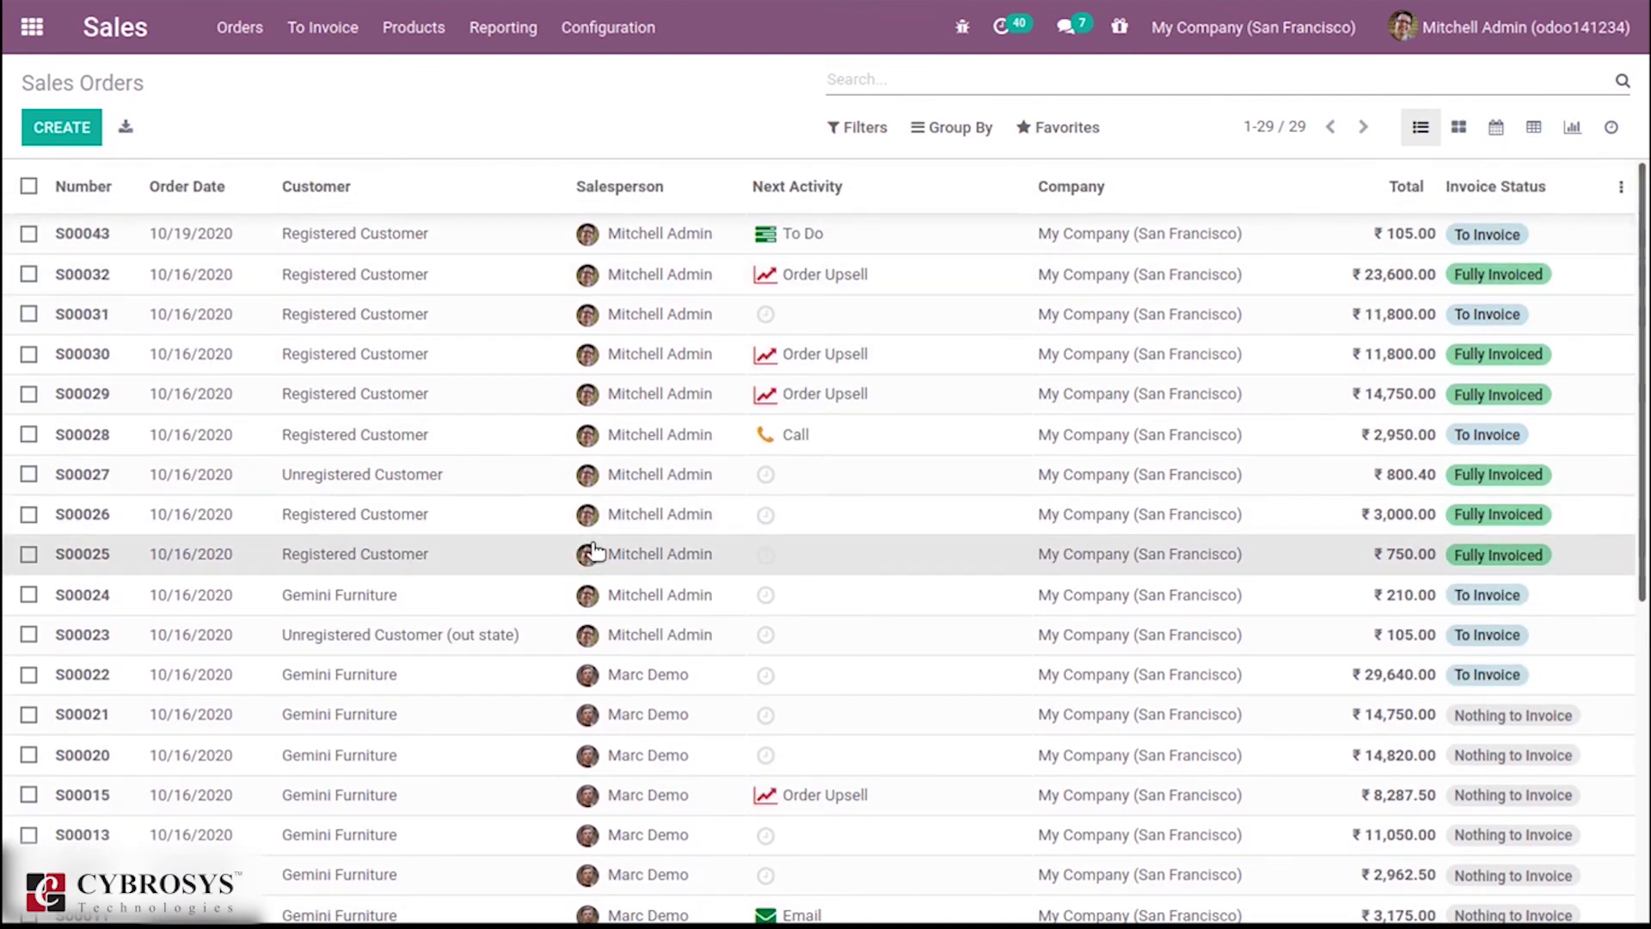
# Schedule a To Do activity due 10/25/2020 from the ₹ 750.00 sales order's record and check it in the order list.
pyautogui.click(198, 554)
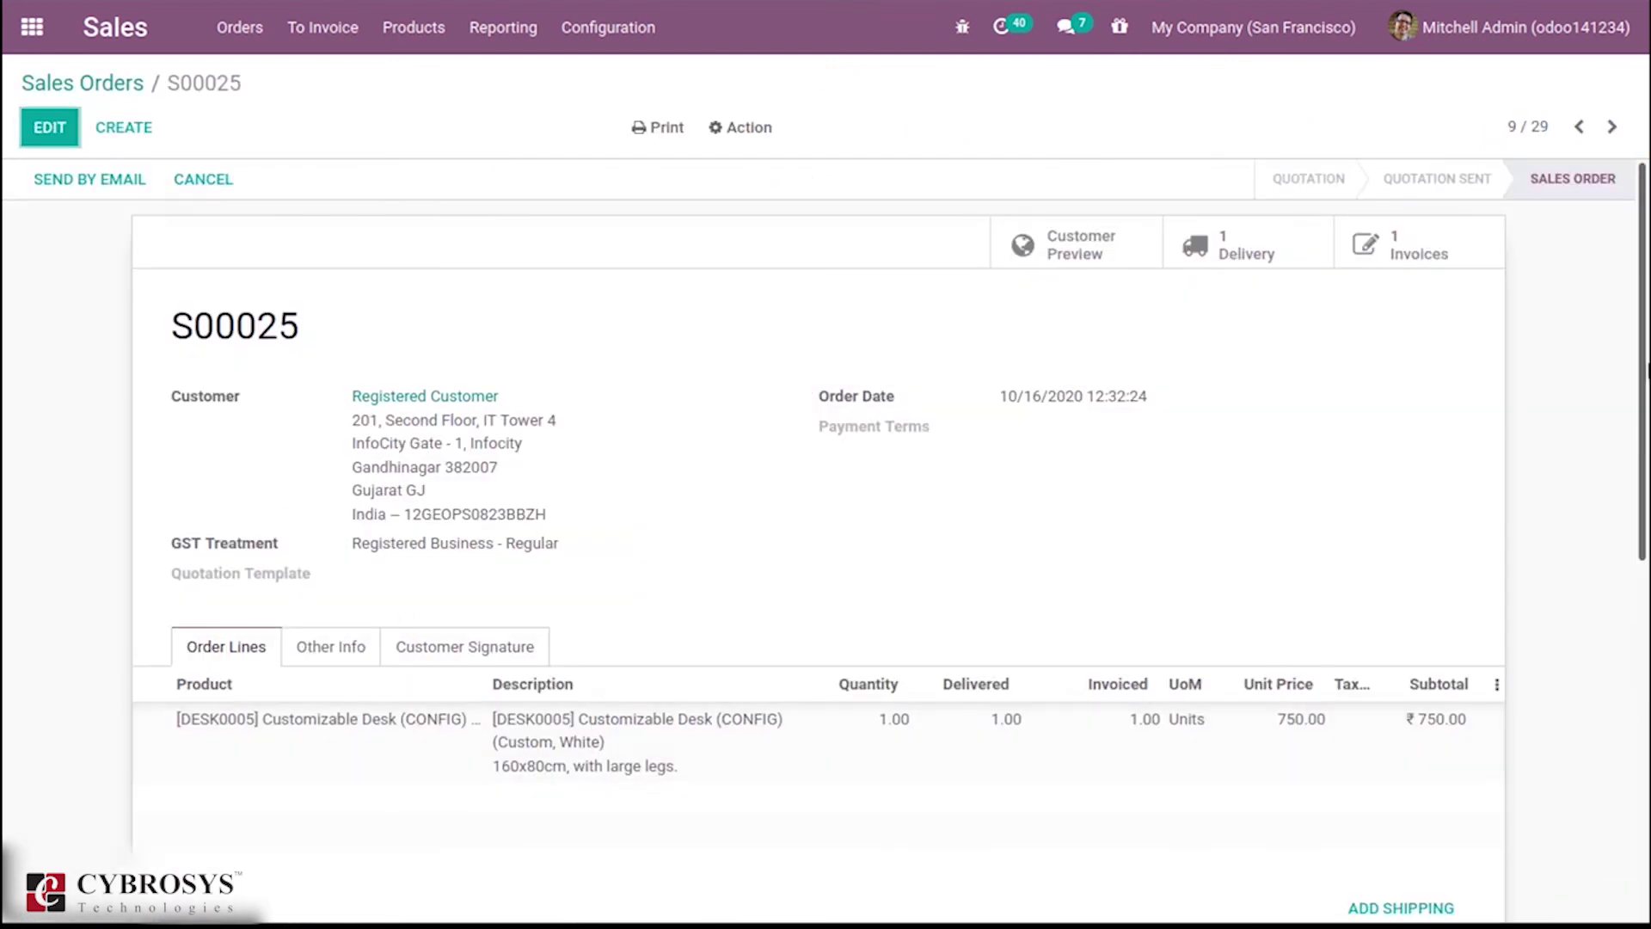
pyautogui.scroll(-5, 617, 653)
pyautogui.click(465, 551)
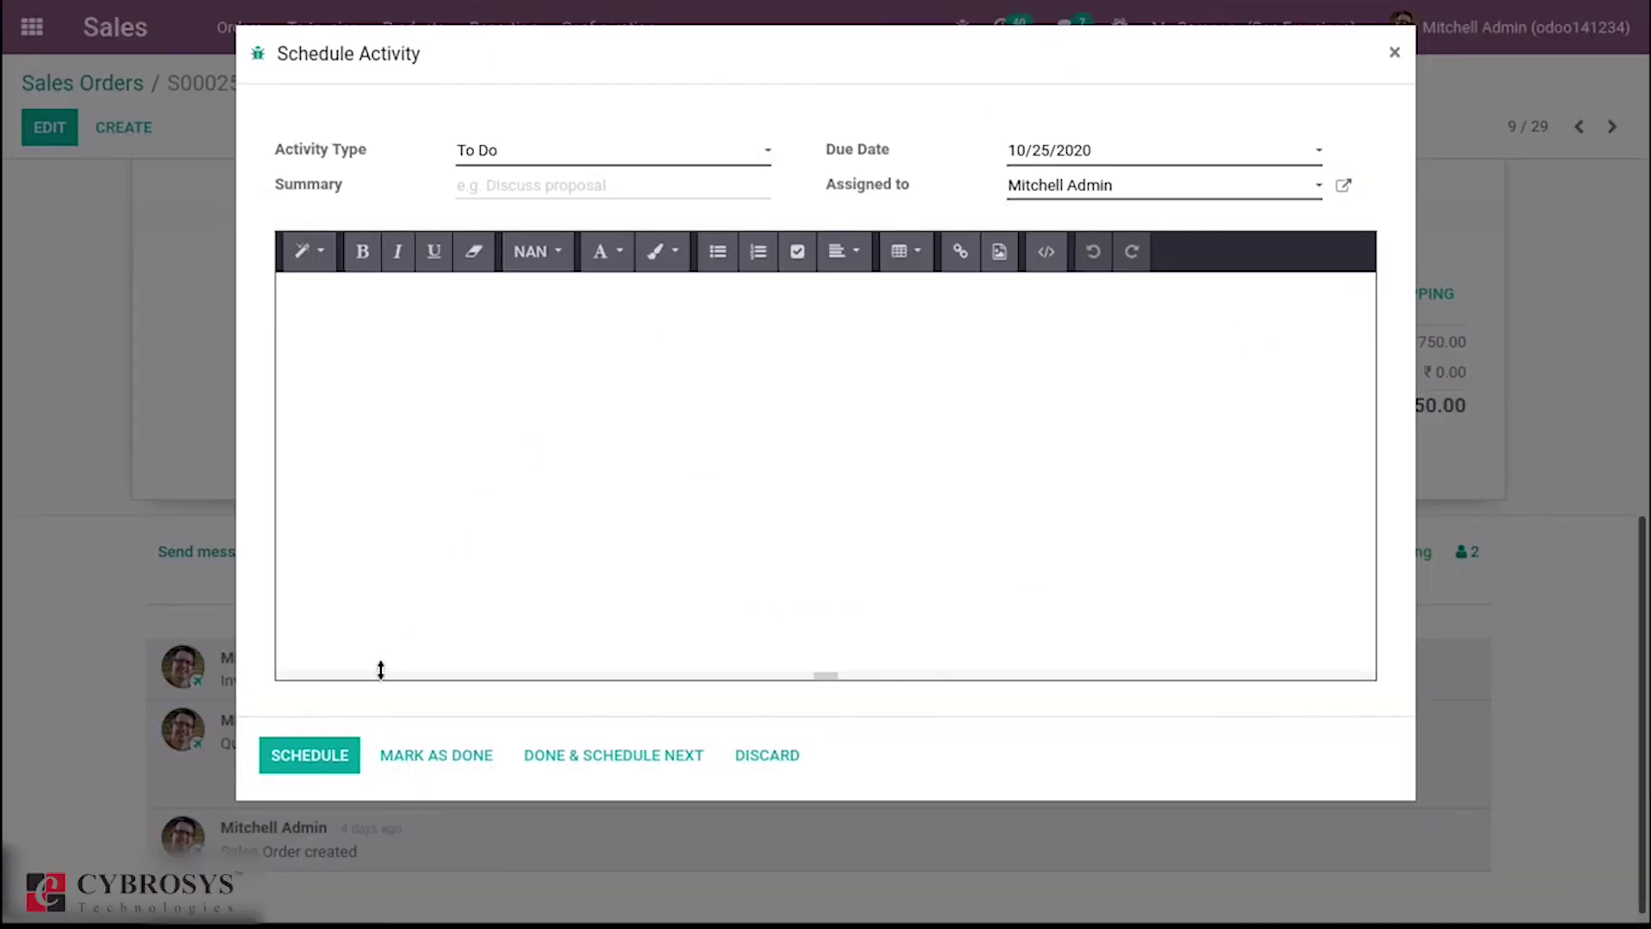
pyautogui.click(289, 768)
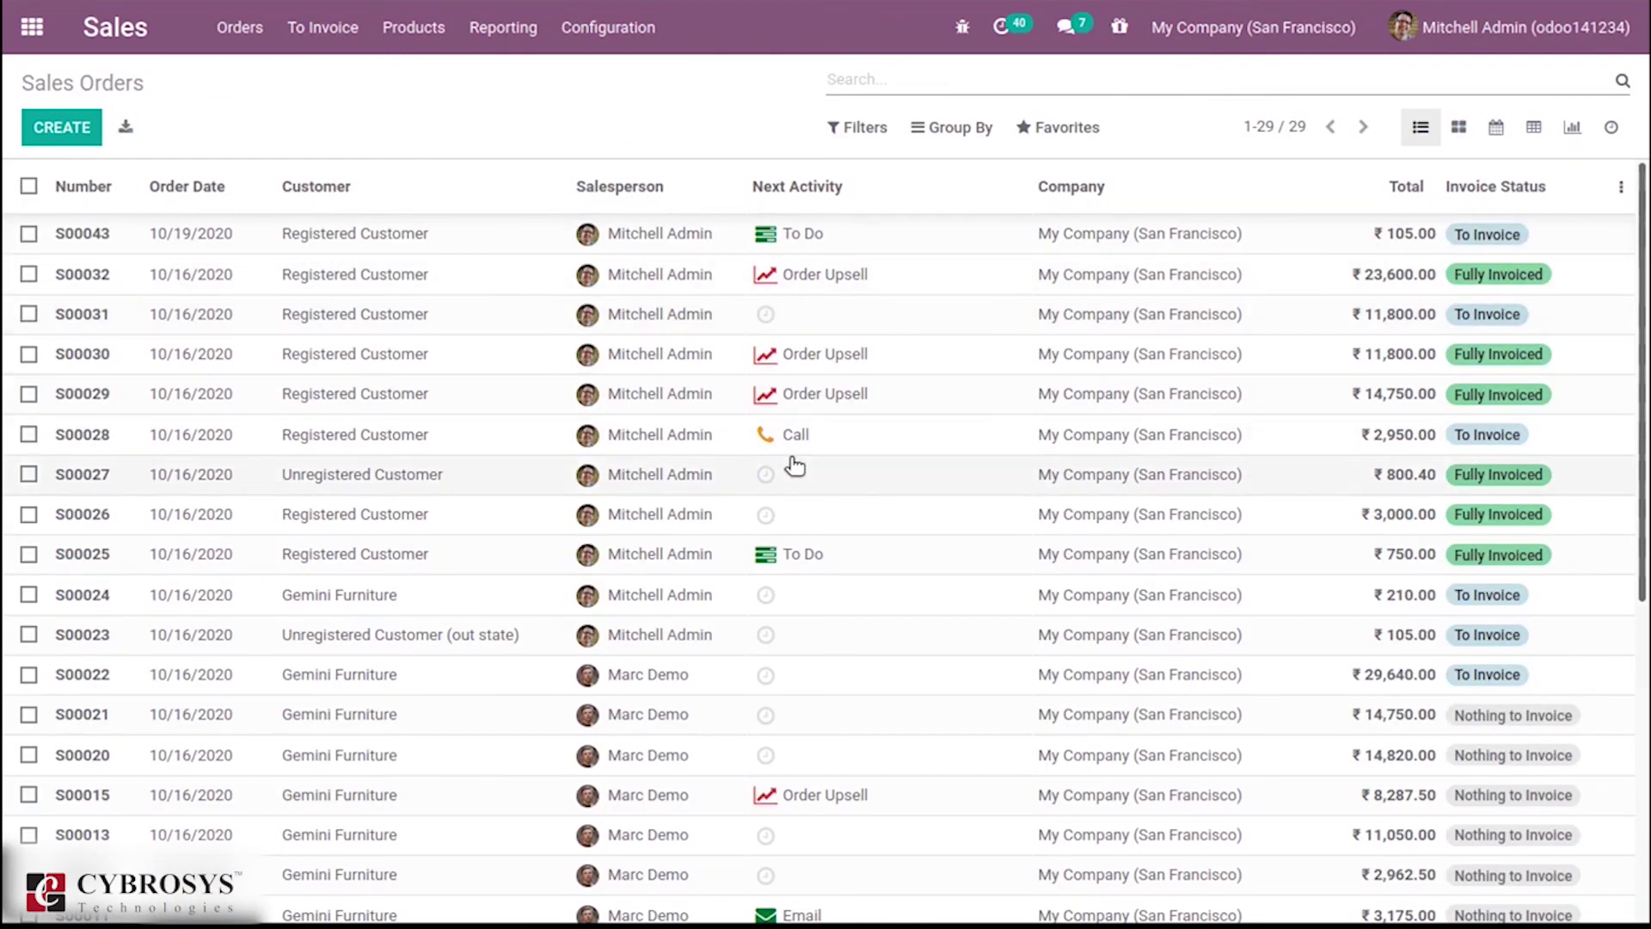
pyautogui.click(764, 561)
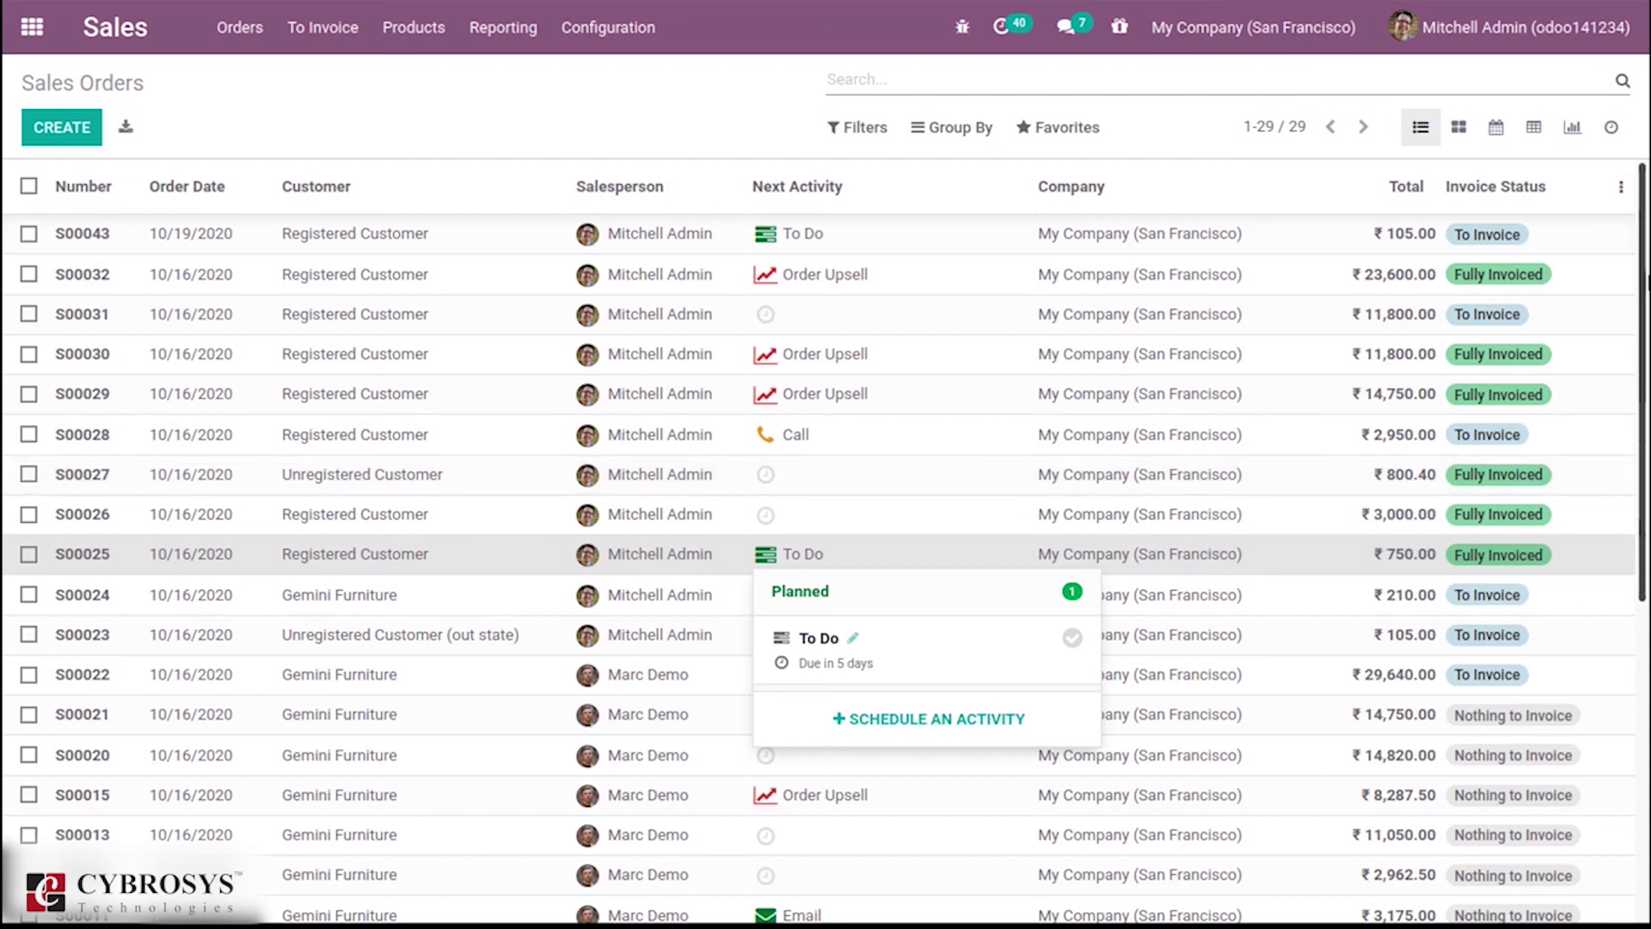
pyautogui.click(696, 107)
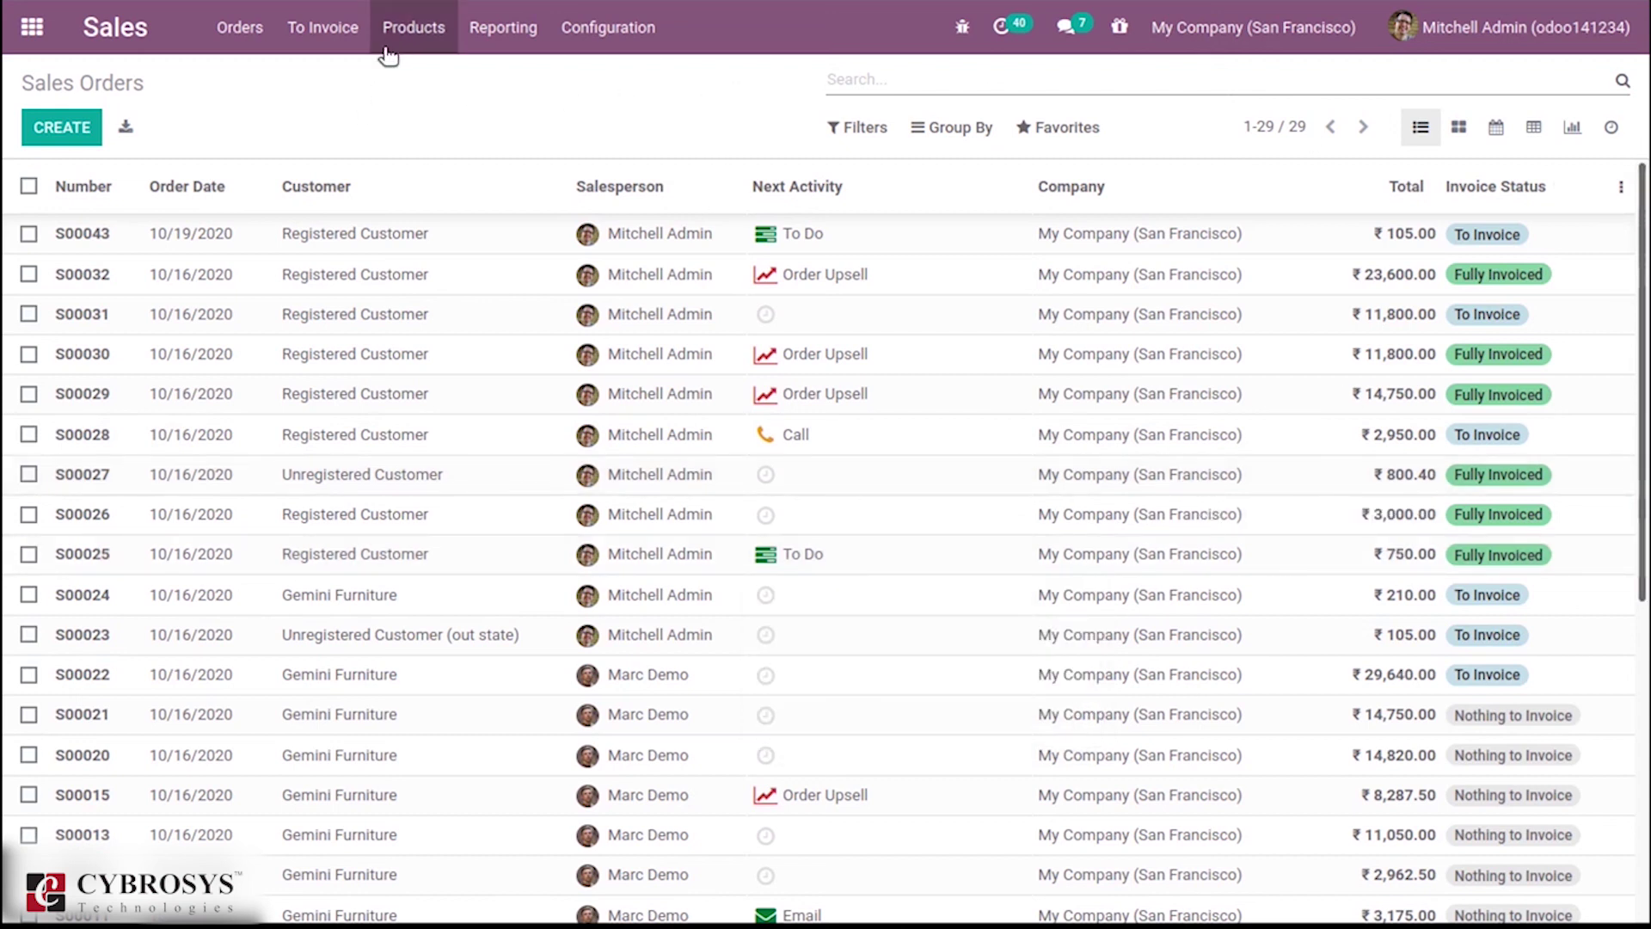
# Review the sales orders' activity view and open a new activity form for the ₹ 800.40 order, closing it without scheduling.
pyautogui.click(1616, 129)
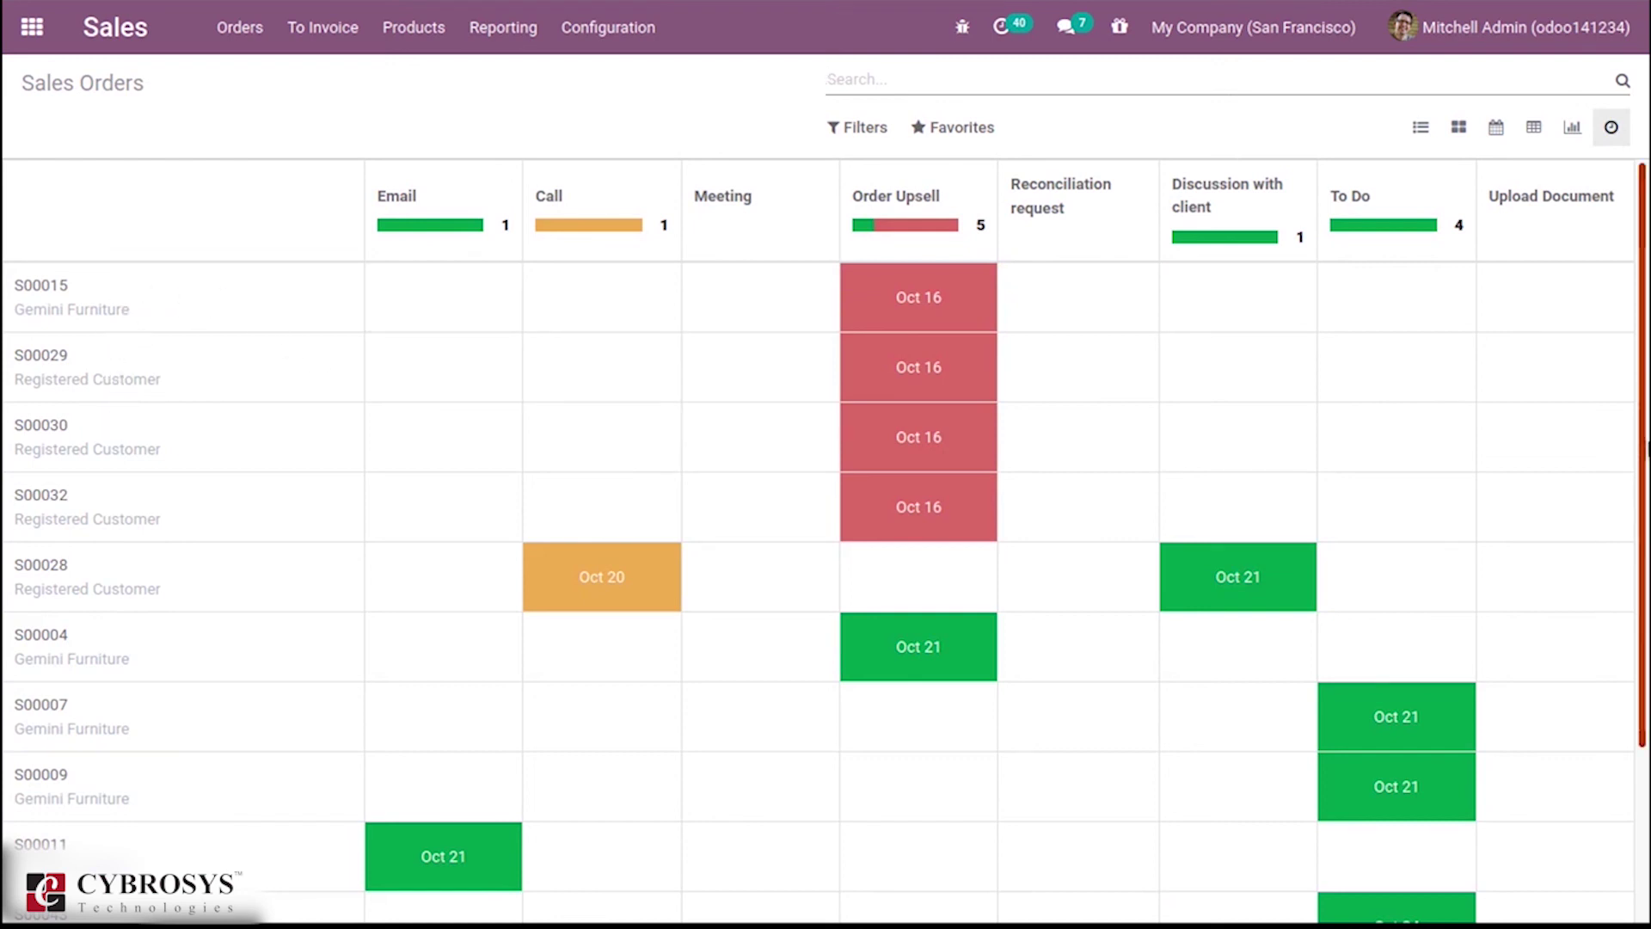
pyautogui.scroll(-3, 1647, 662)
pyautogui.scroll(1, 1643, 662)
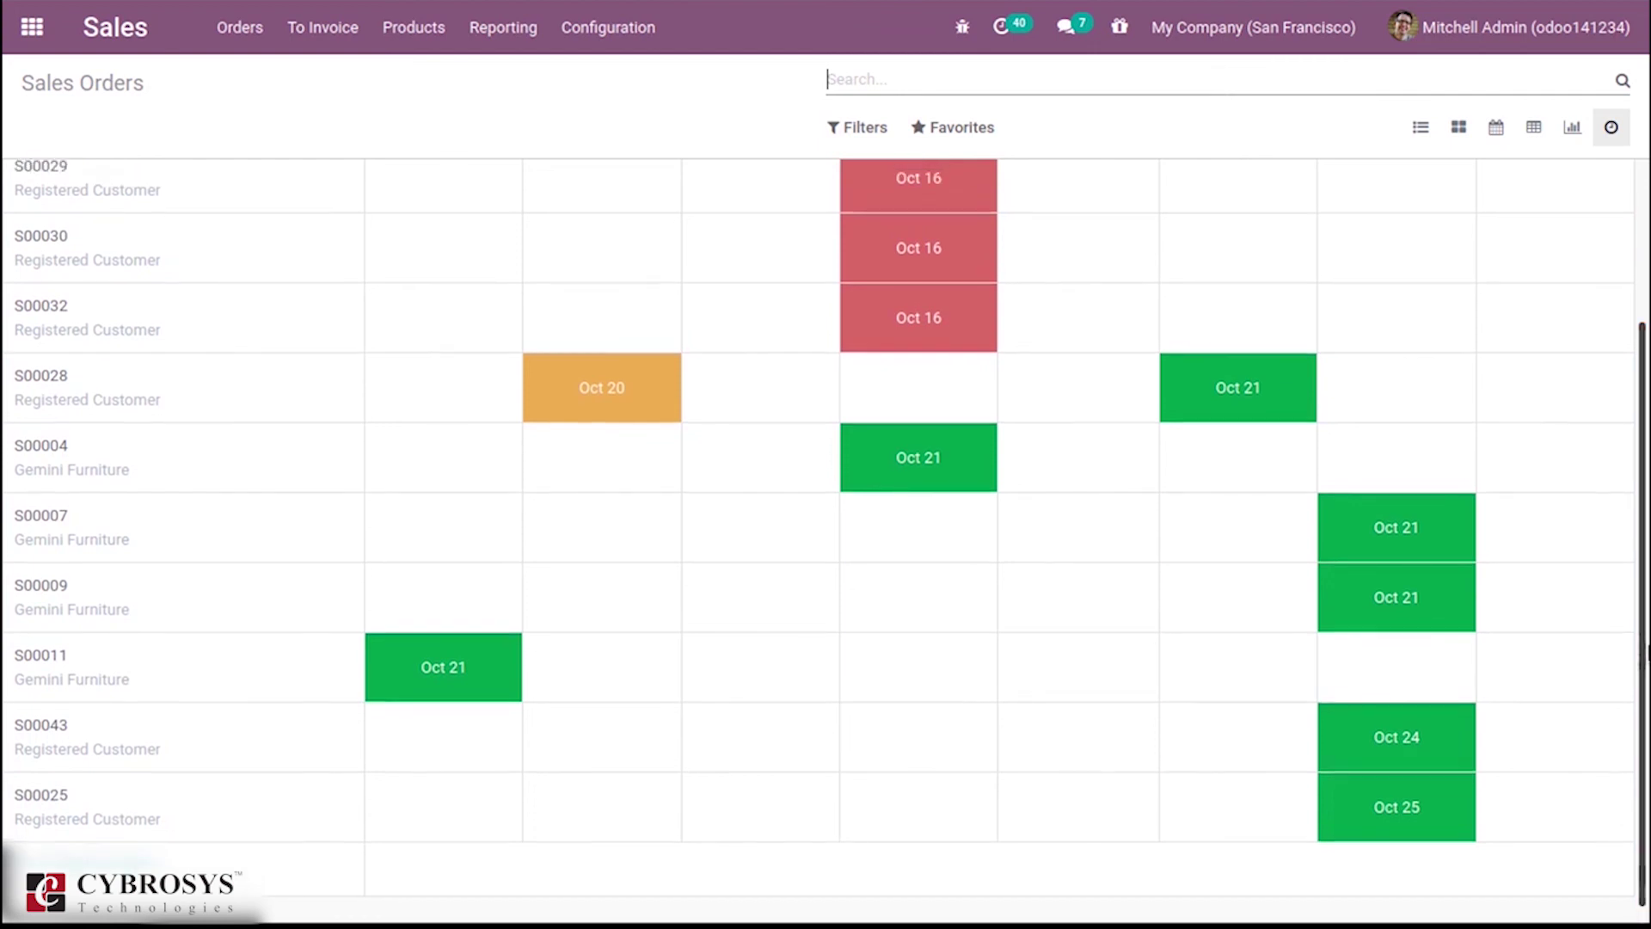
pyautogui.click(86, 867)
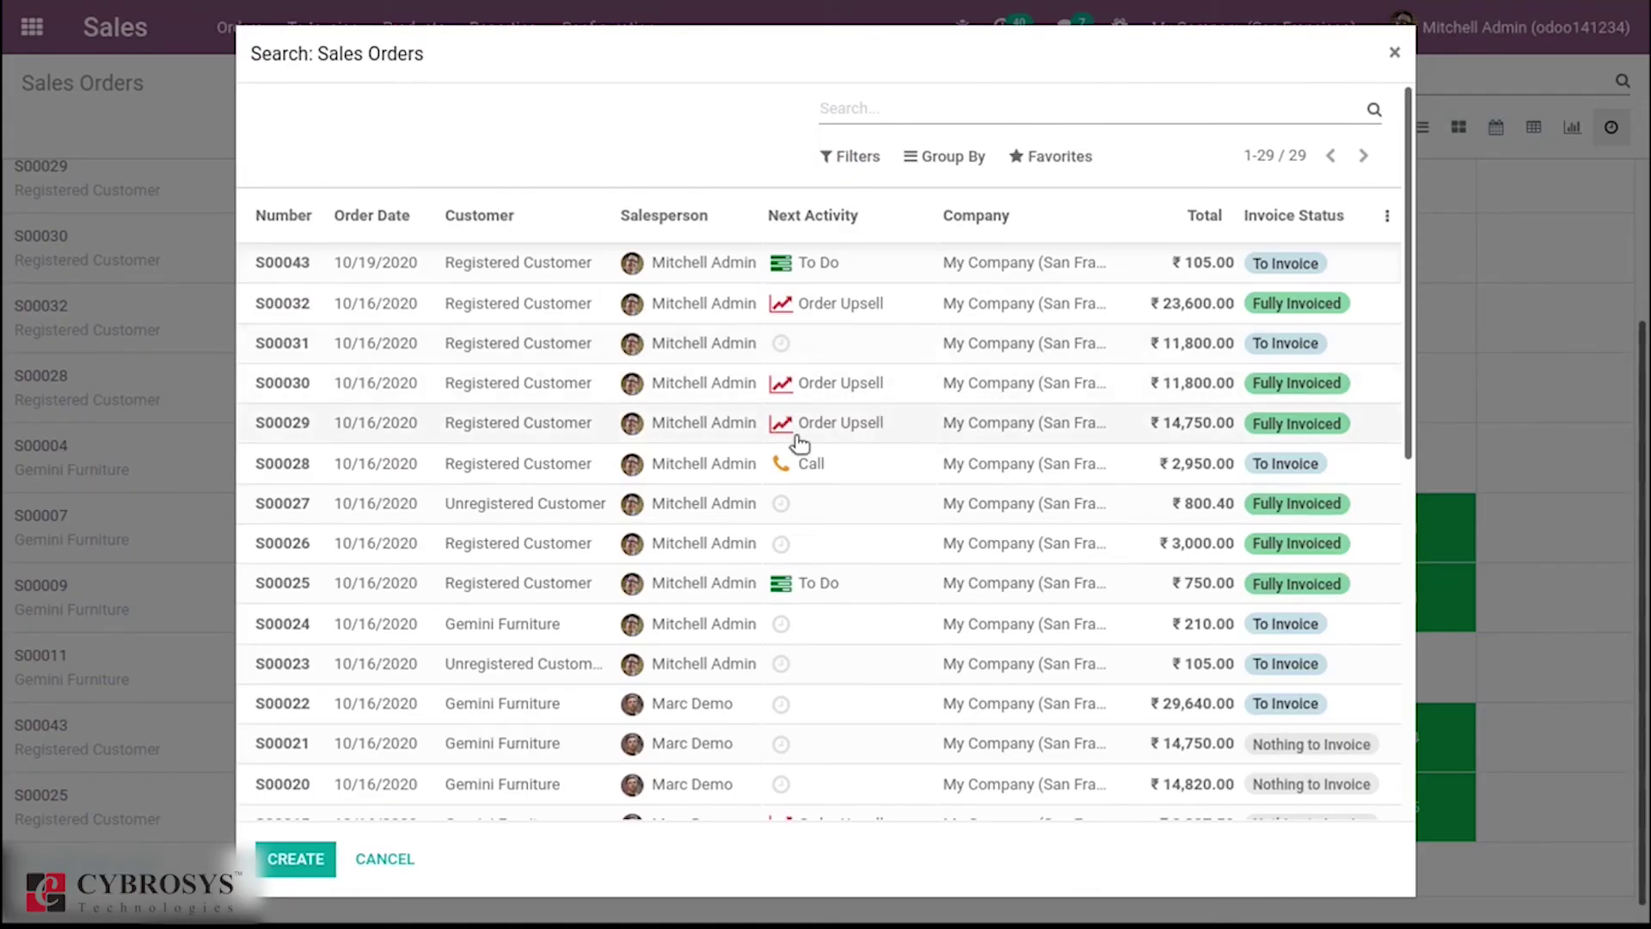
pyautogui.click(483, 516)
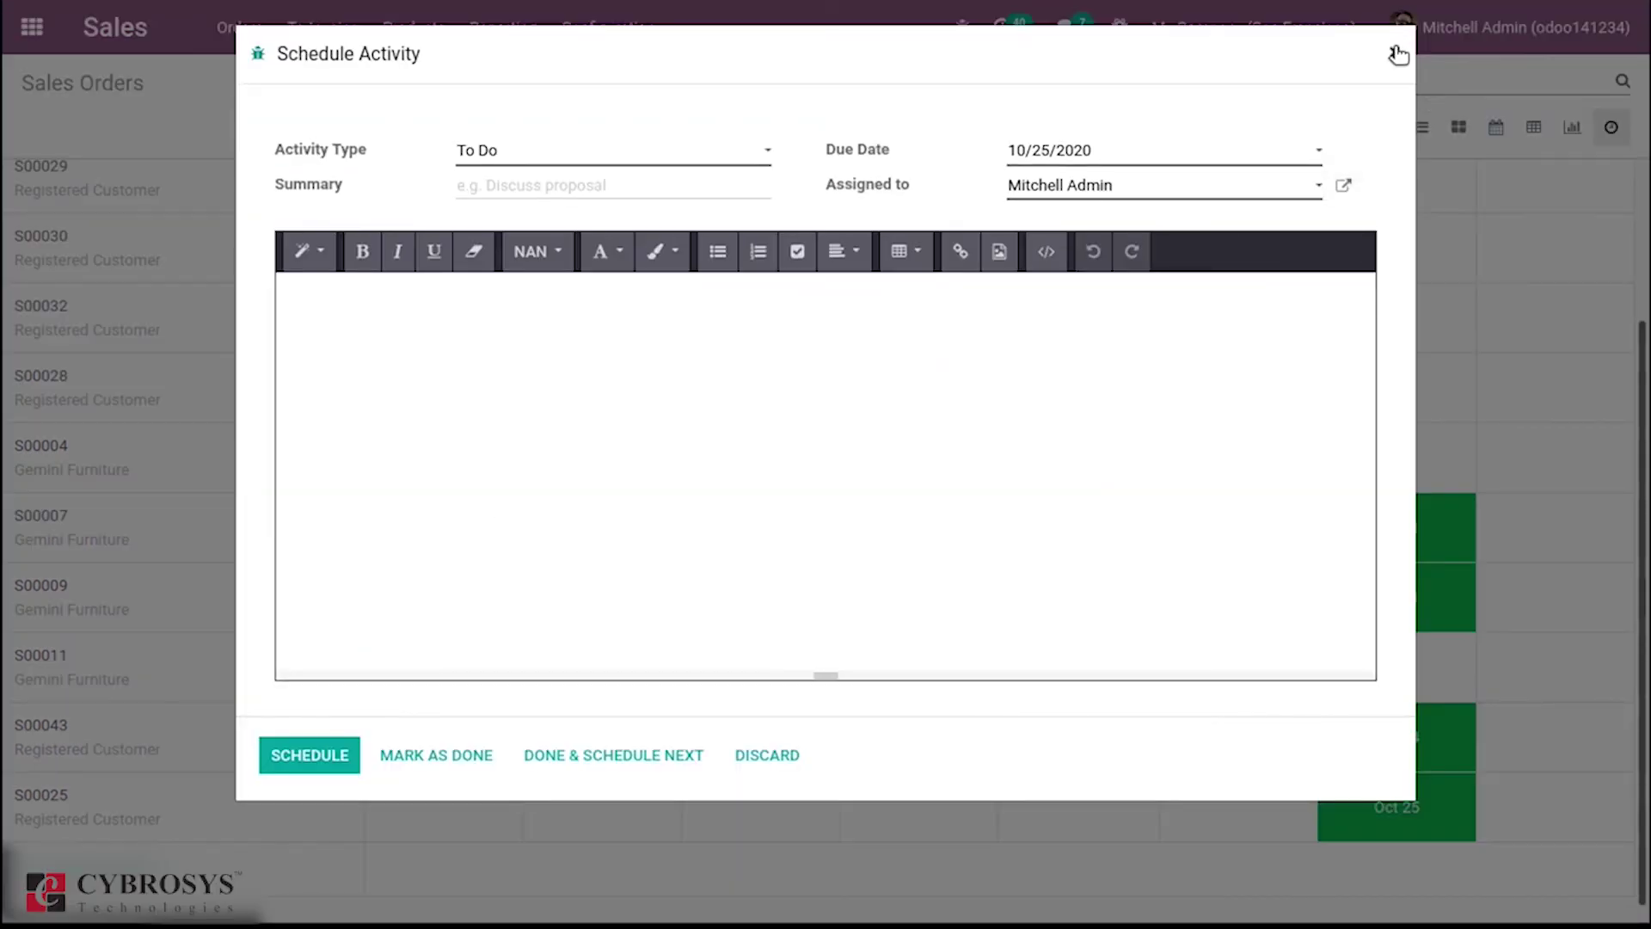
pyautogui.click(1397, 54)
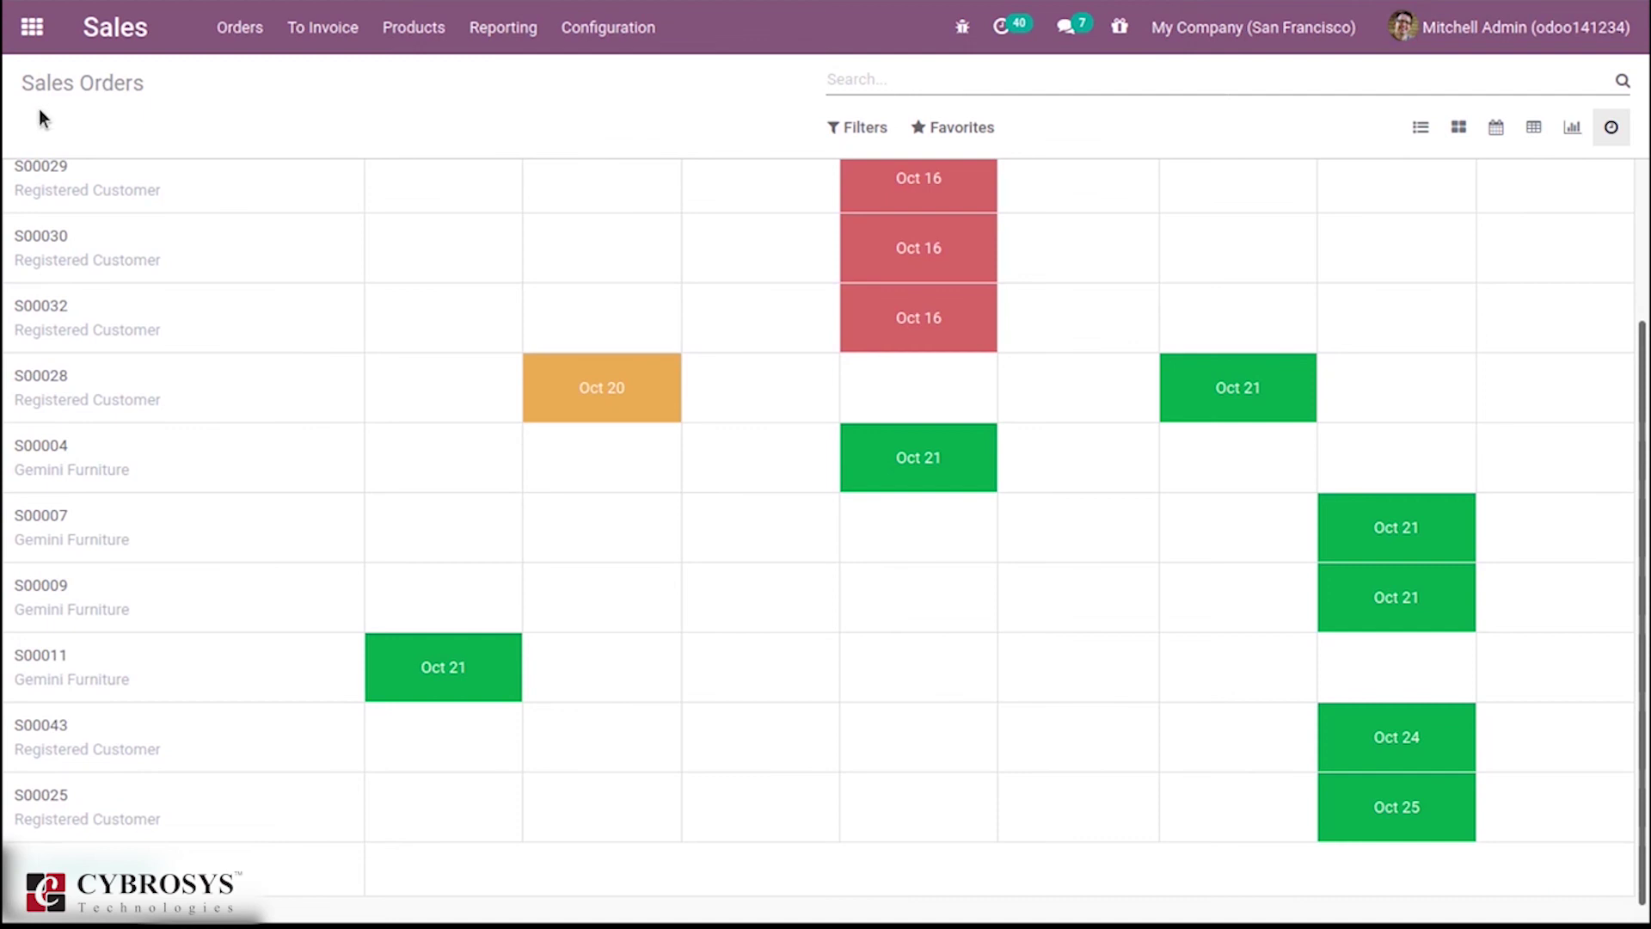
# Return to the apps overview and reopen the Sales app.
pyautogui.click(19, 40)
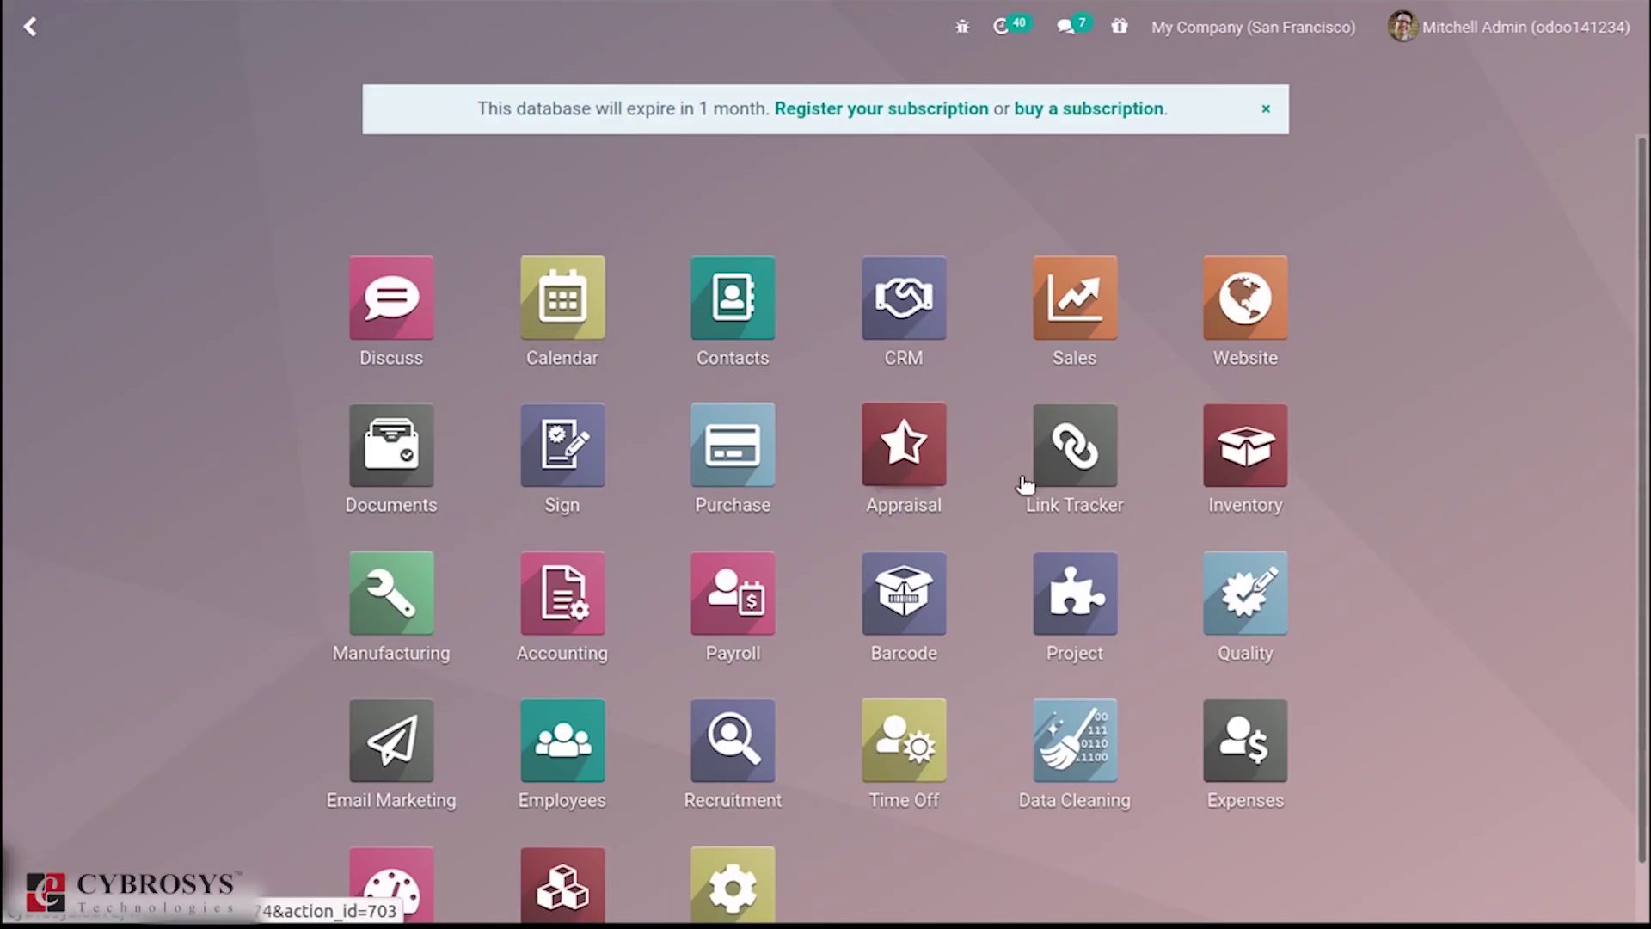
pyautogui.click(1054, 329)
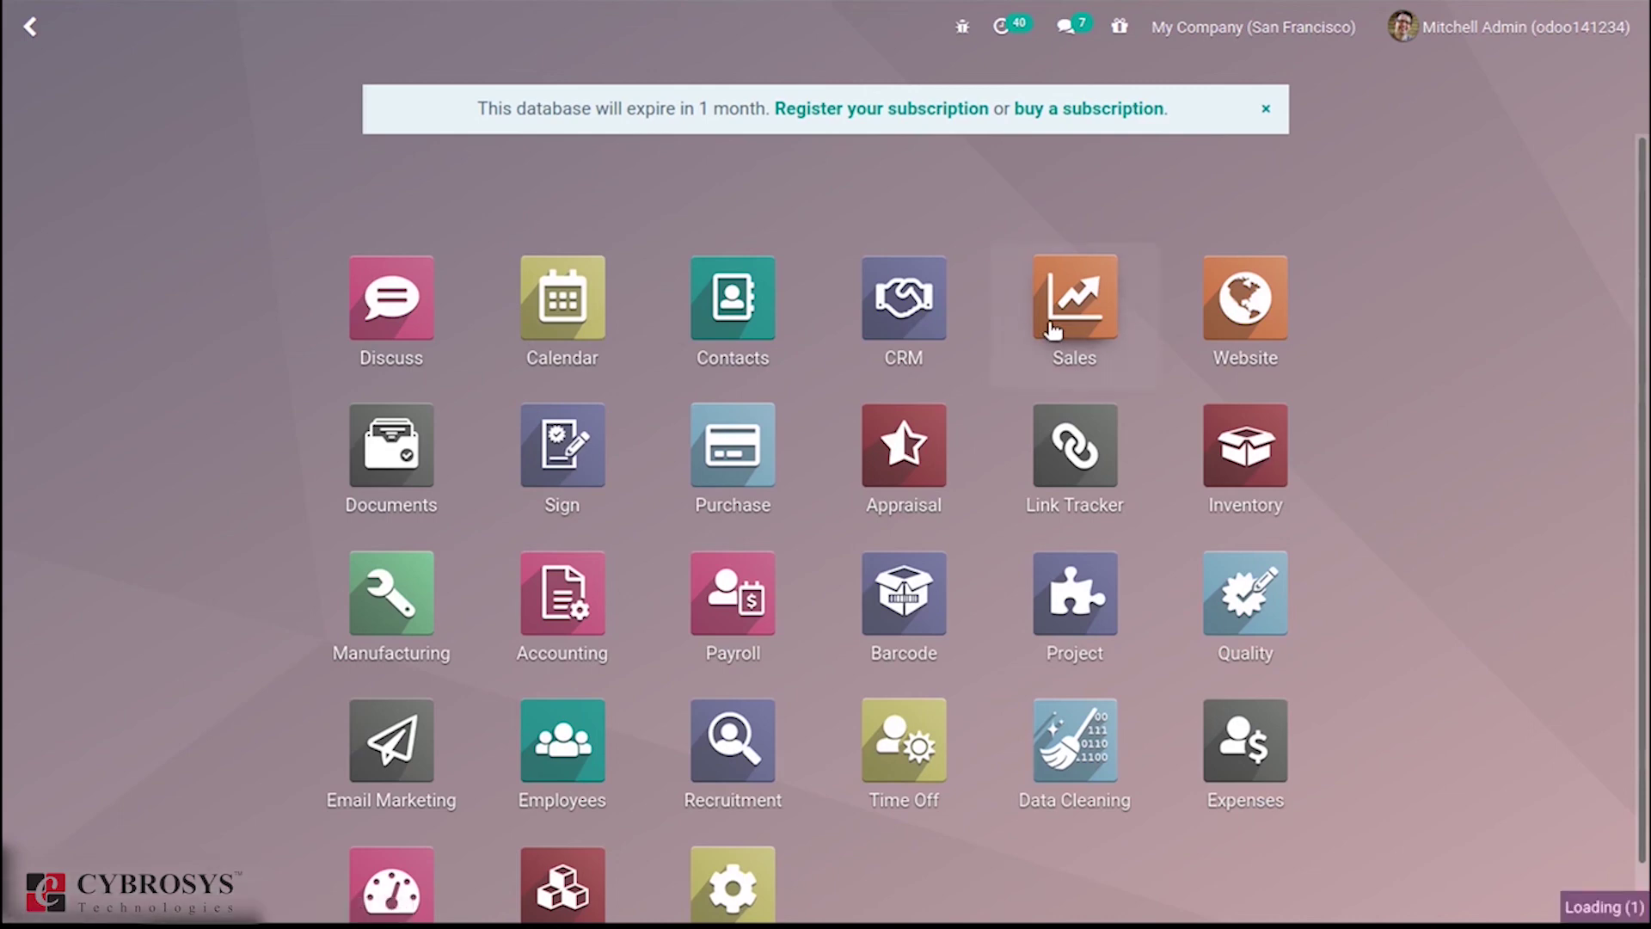